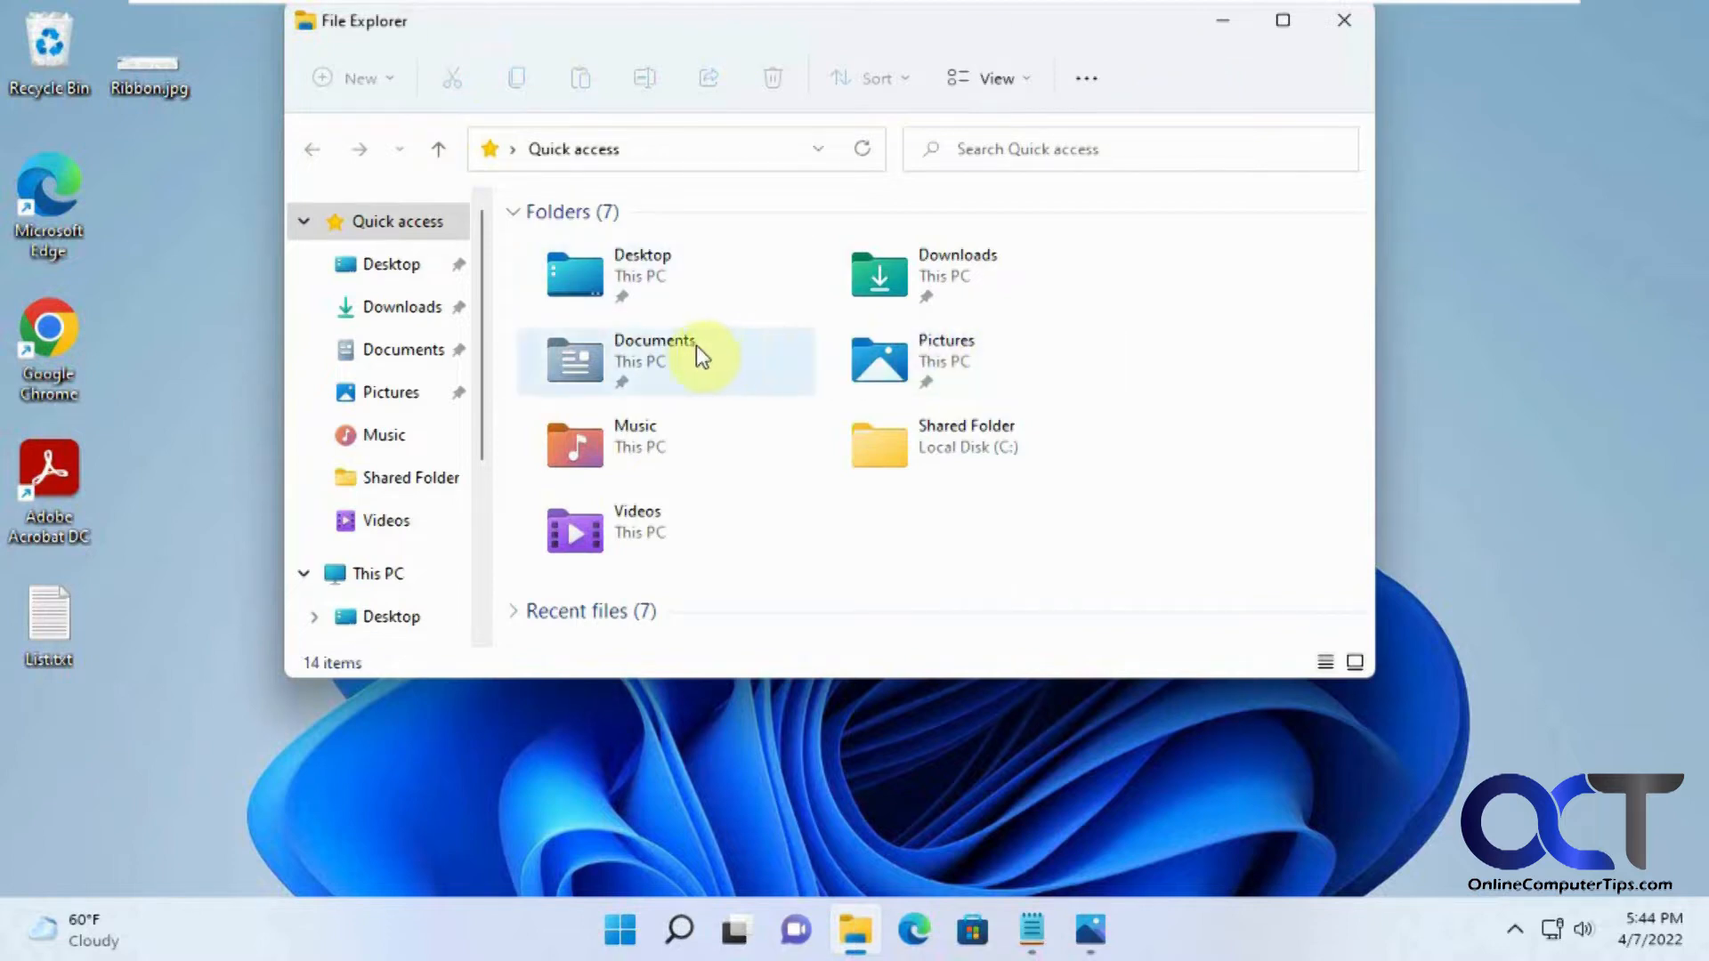
- Open the Documents folder and select the "Where are my files" shortcut
{"action": "left_click", "coordinate": [661, 354]}
{"action": "double_click", "coordinate": [661, 349]}
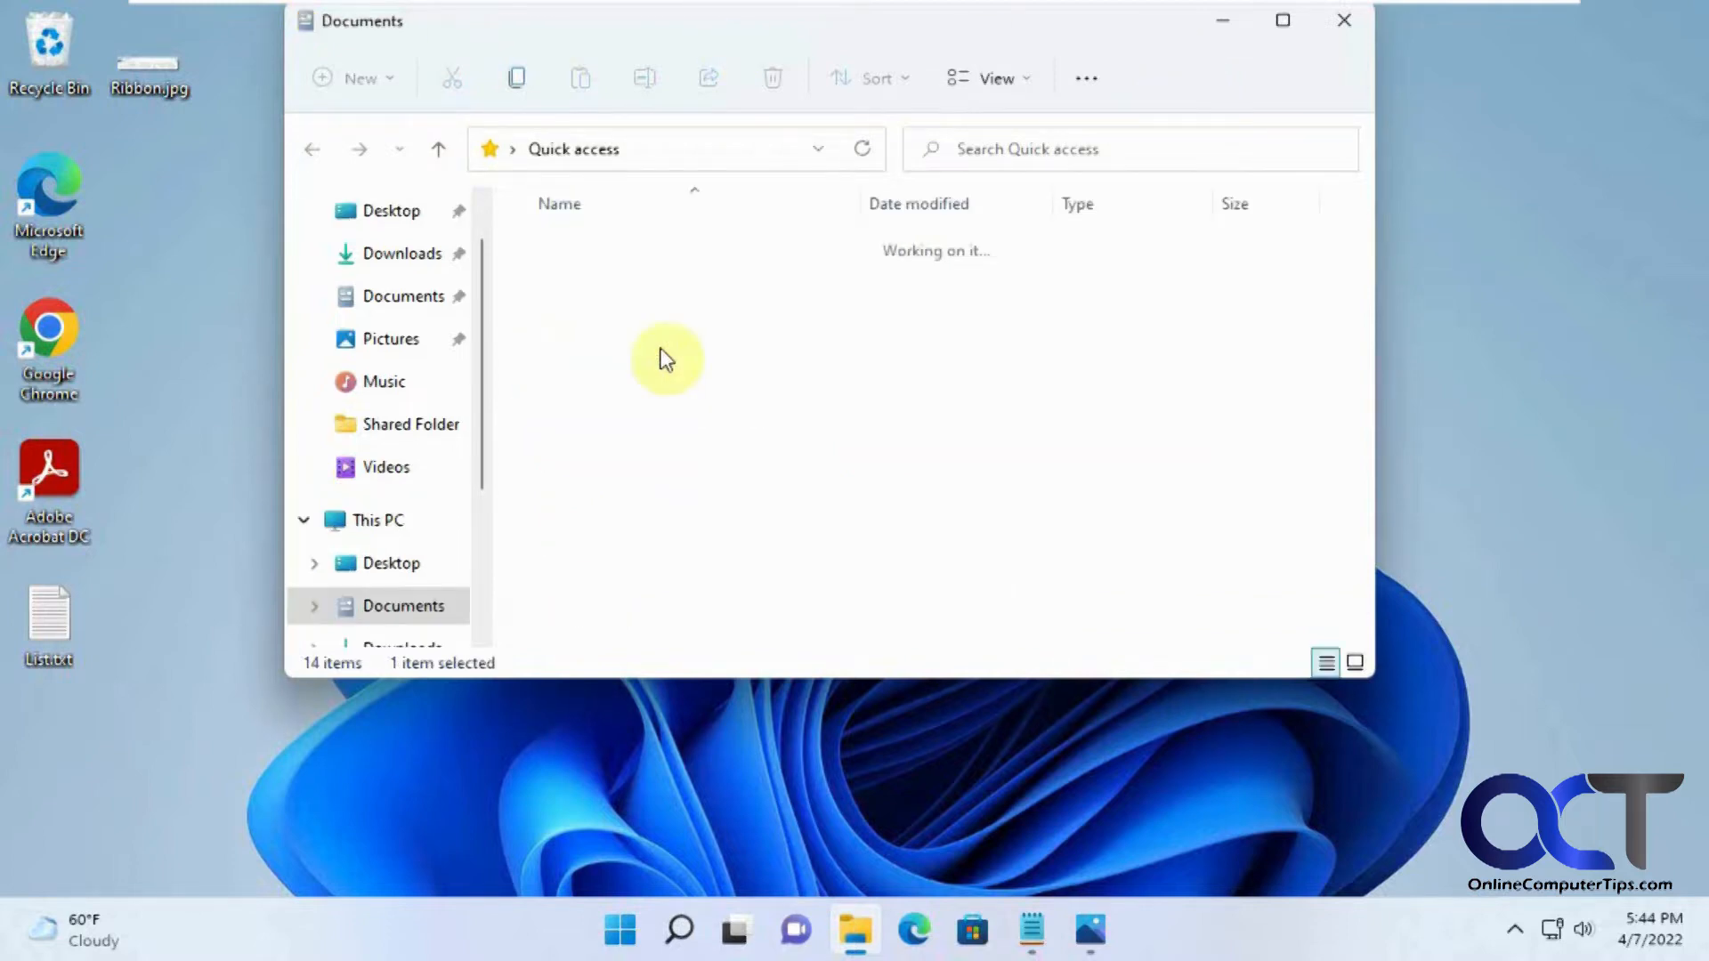
{"action": "left_click", "coordinate": [581, 283]}
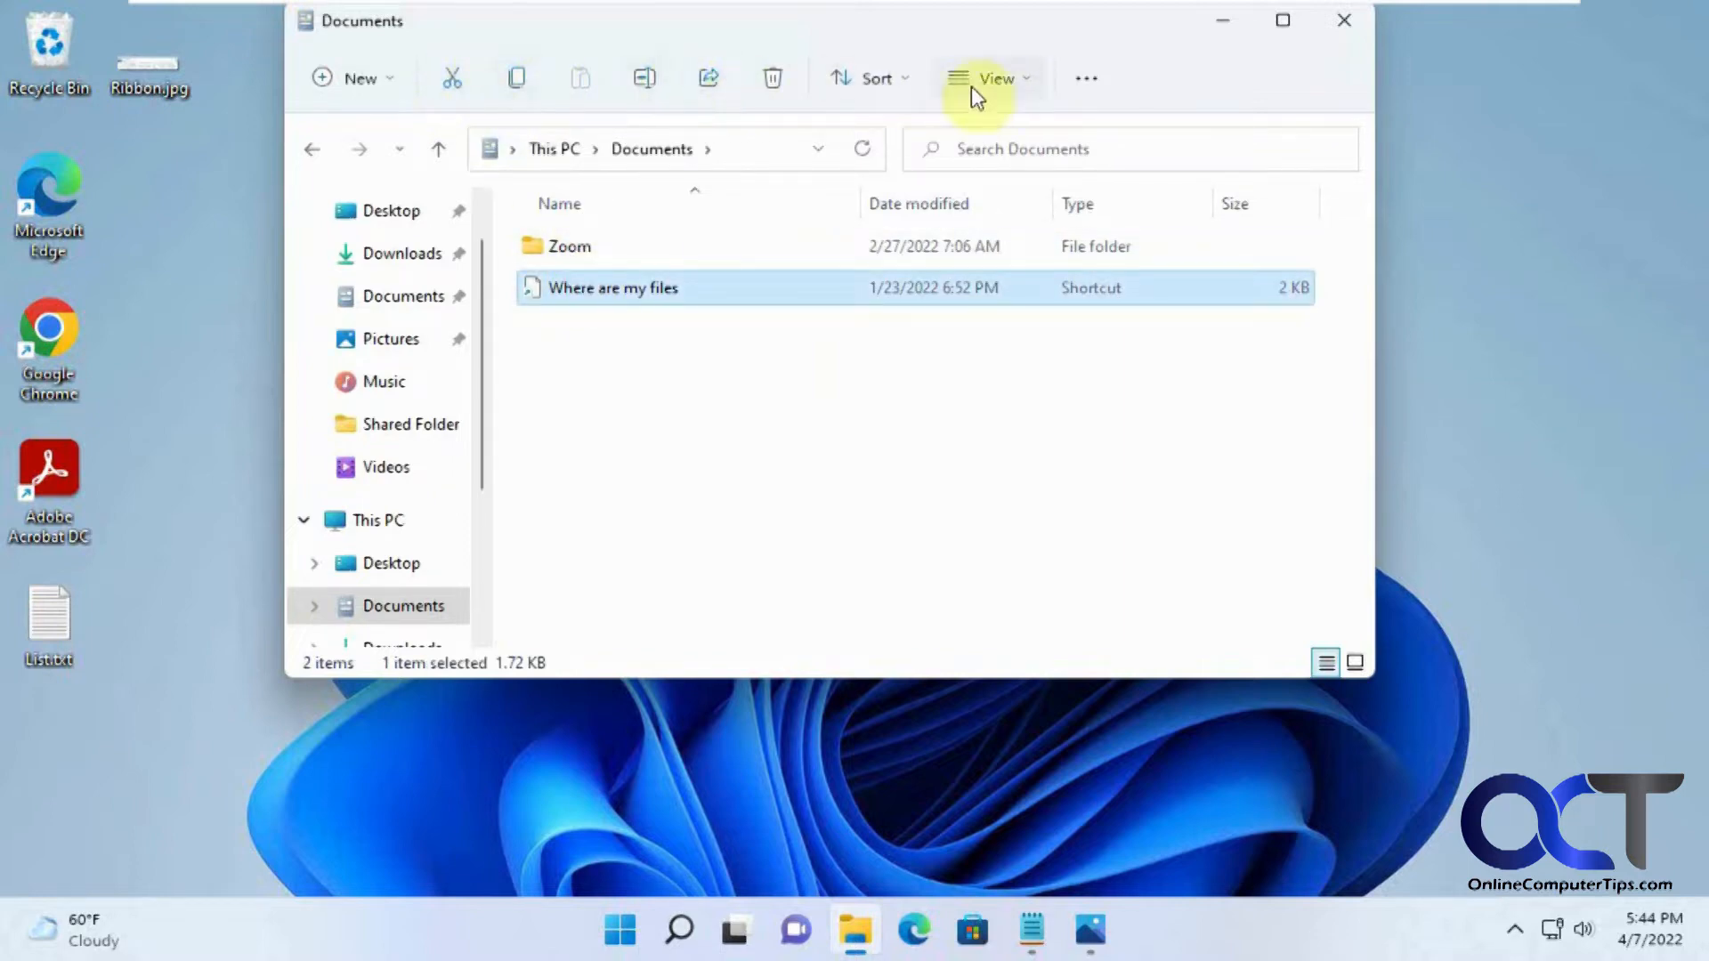
- View the Ribbon.jpg picture of the old File Explorer ribbon, and close both the picture and the Documents window
{"action": "left_click", "coordinate": [1091, 928]}
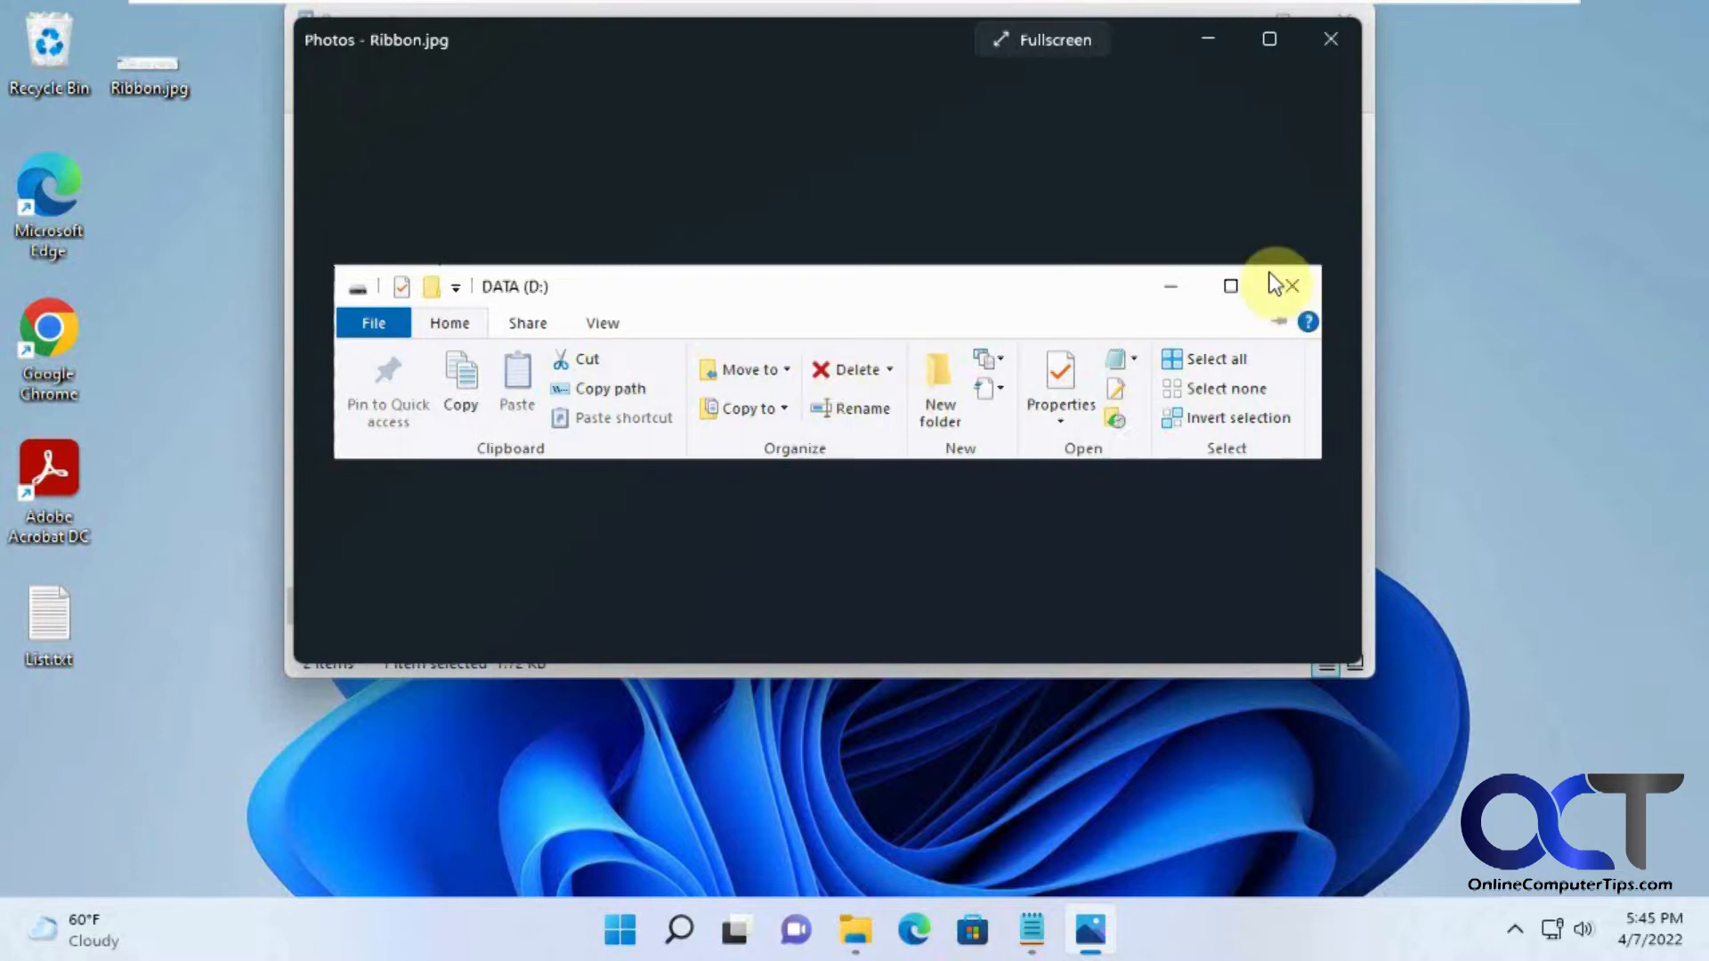
{"action": "left_click", "coordinate": [1317, 44]}
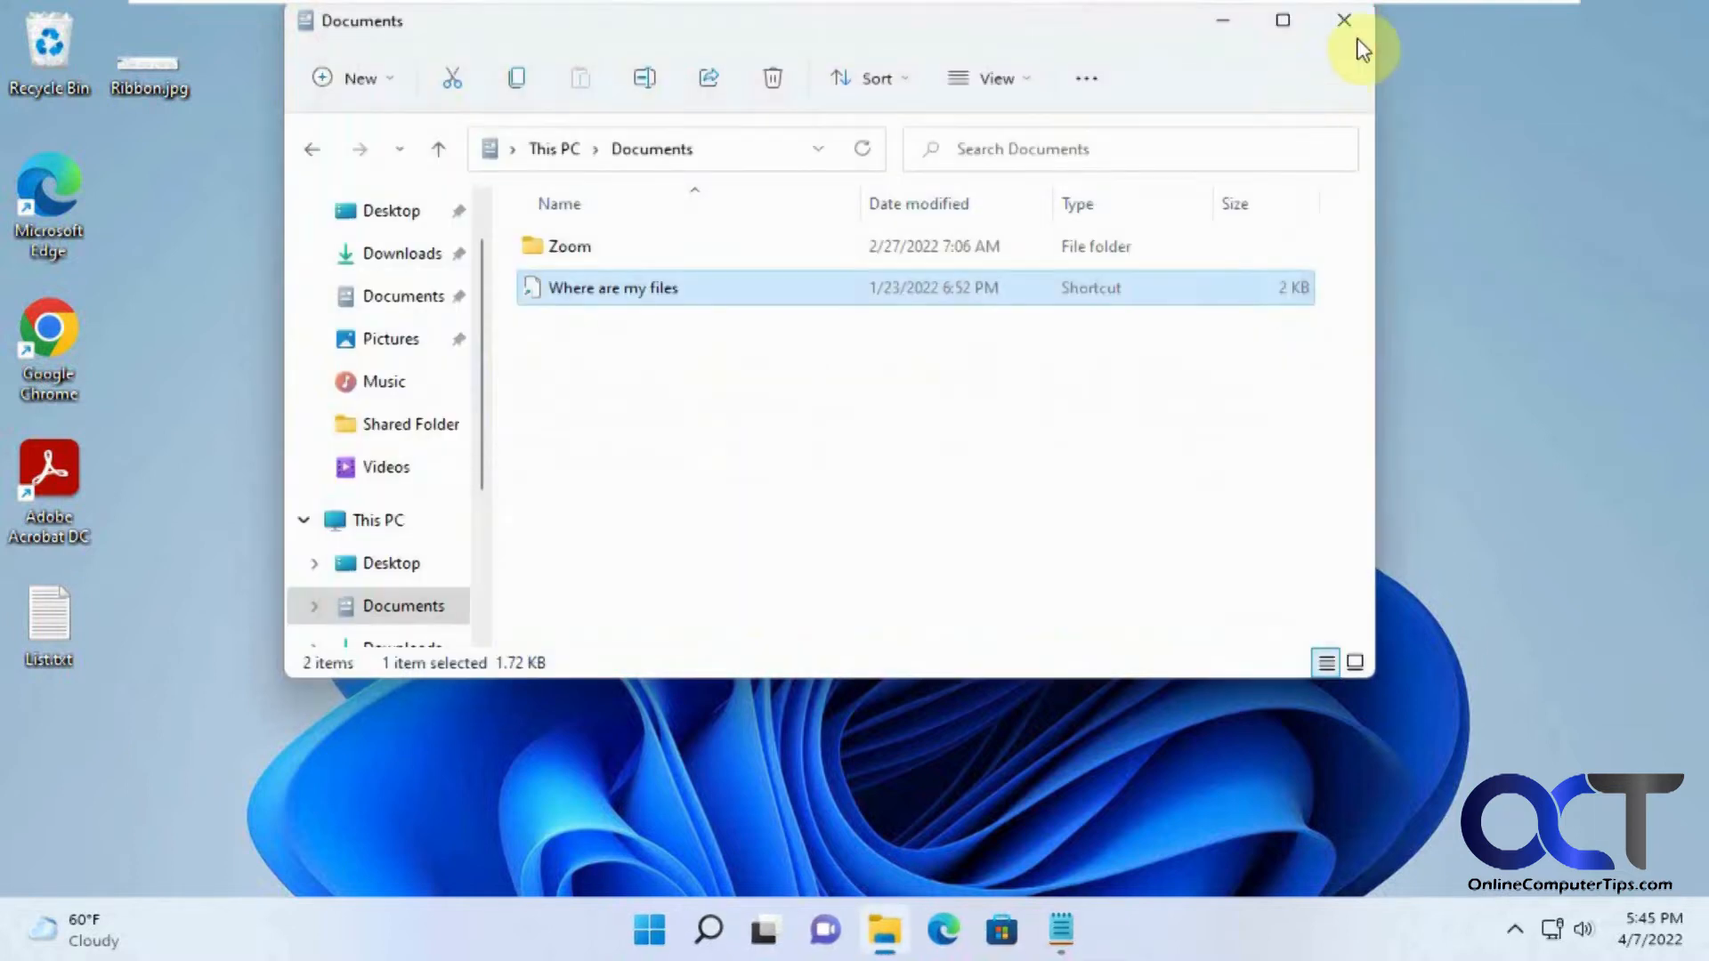
{"action": "left_click", "coordinate": [1354, 25]}
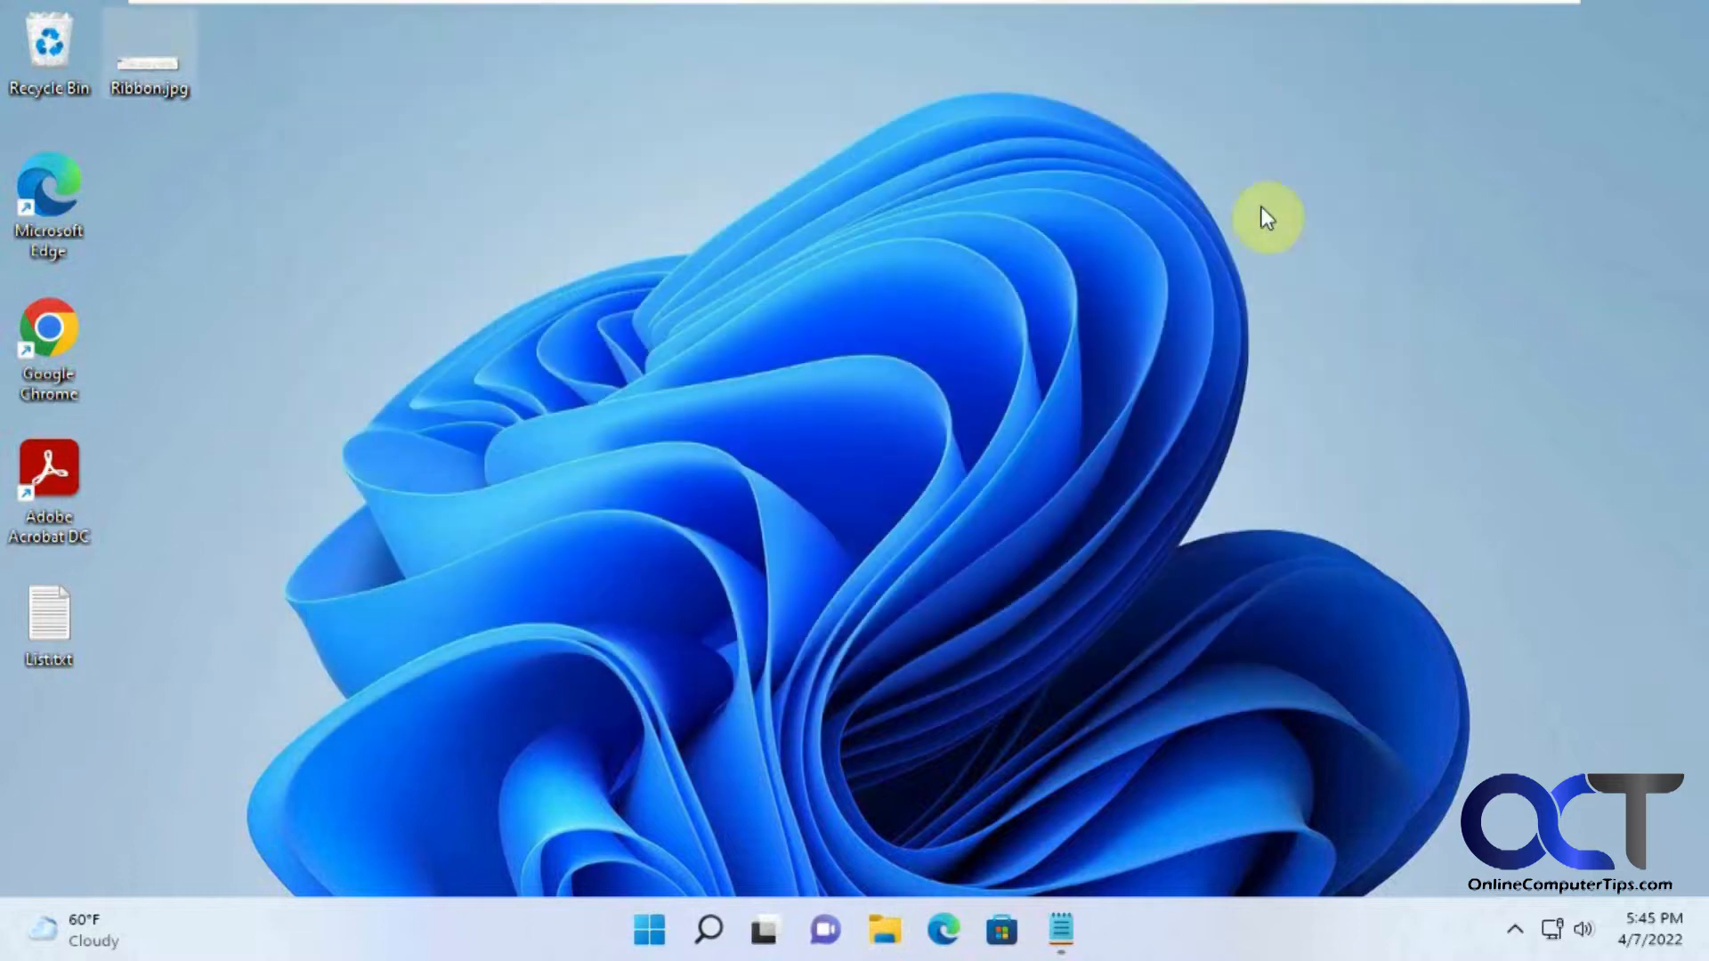
- Bring up the Notepad instructions, and search for and launch Registry Editor, allowing it to make changes to the device
{"action": "left_click", "coordinate": [1061, 930]}
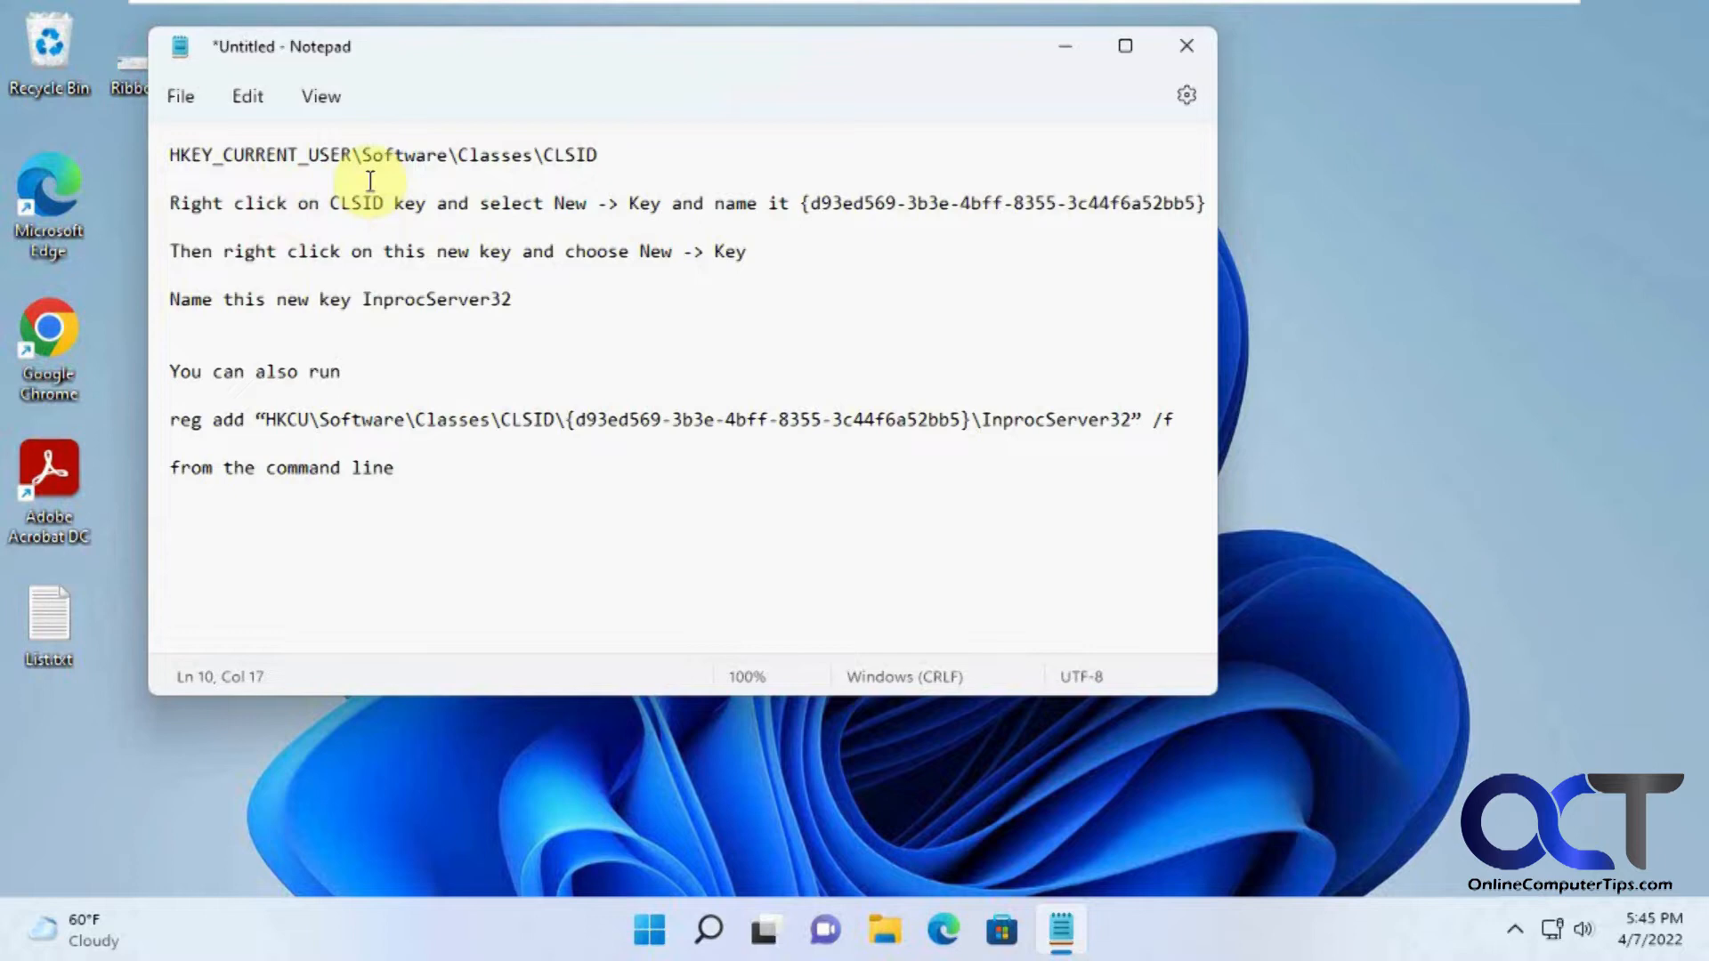
{"action": "left_click", "coordinate": [708, 933]}
{"action": "type", "text": "reg"}
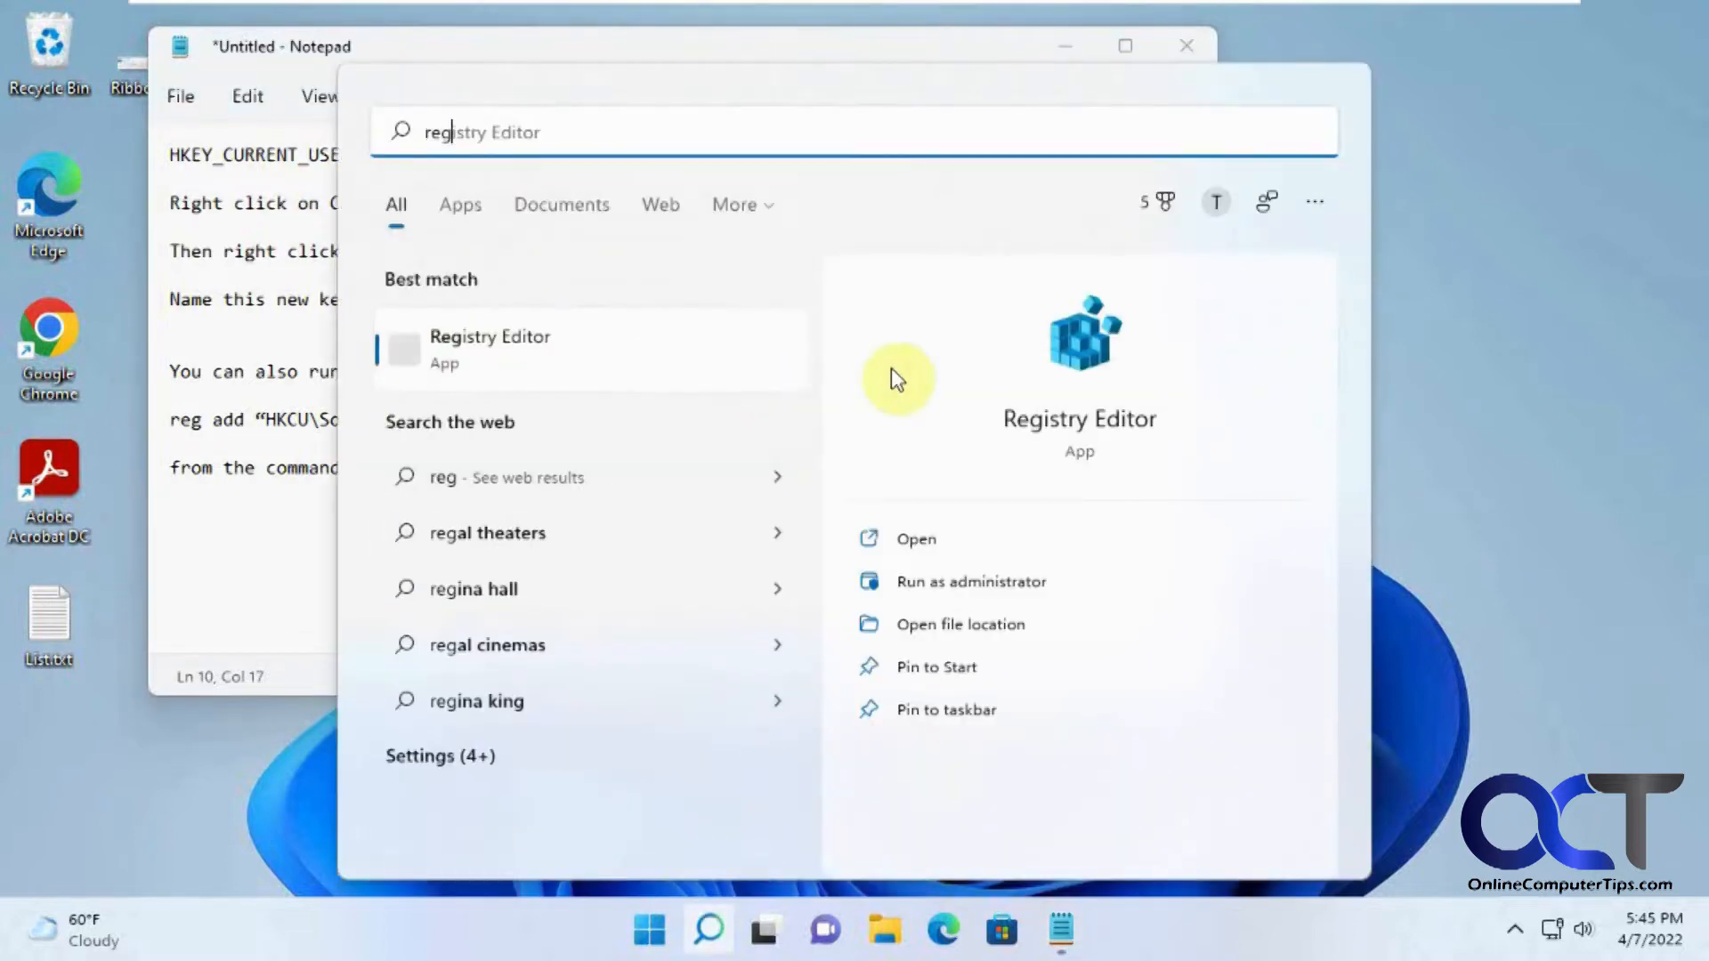
{"action": "left_click", "coordinate": [1134, 417]}
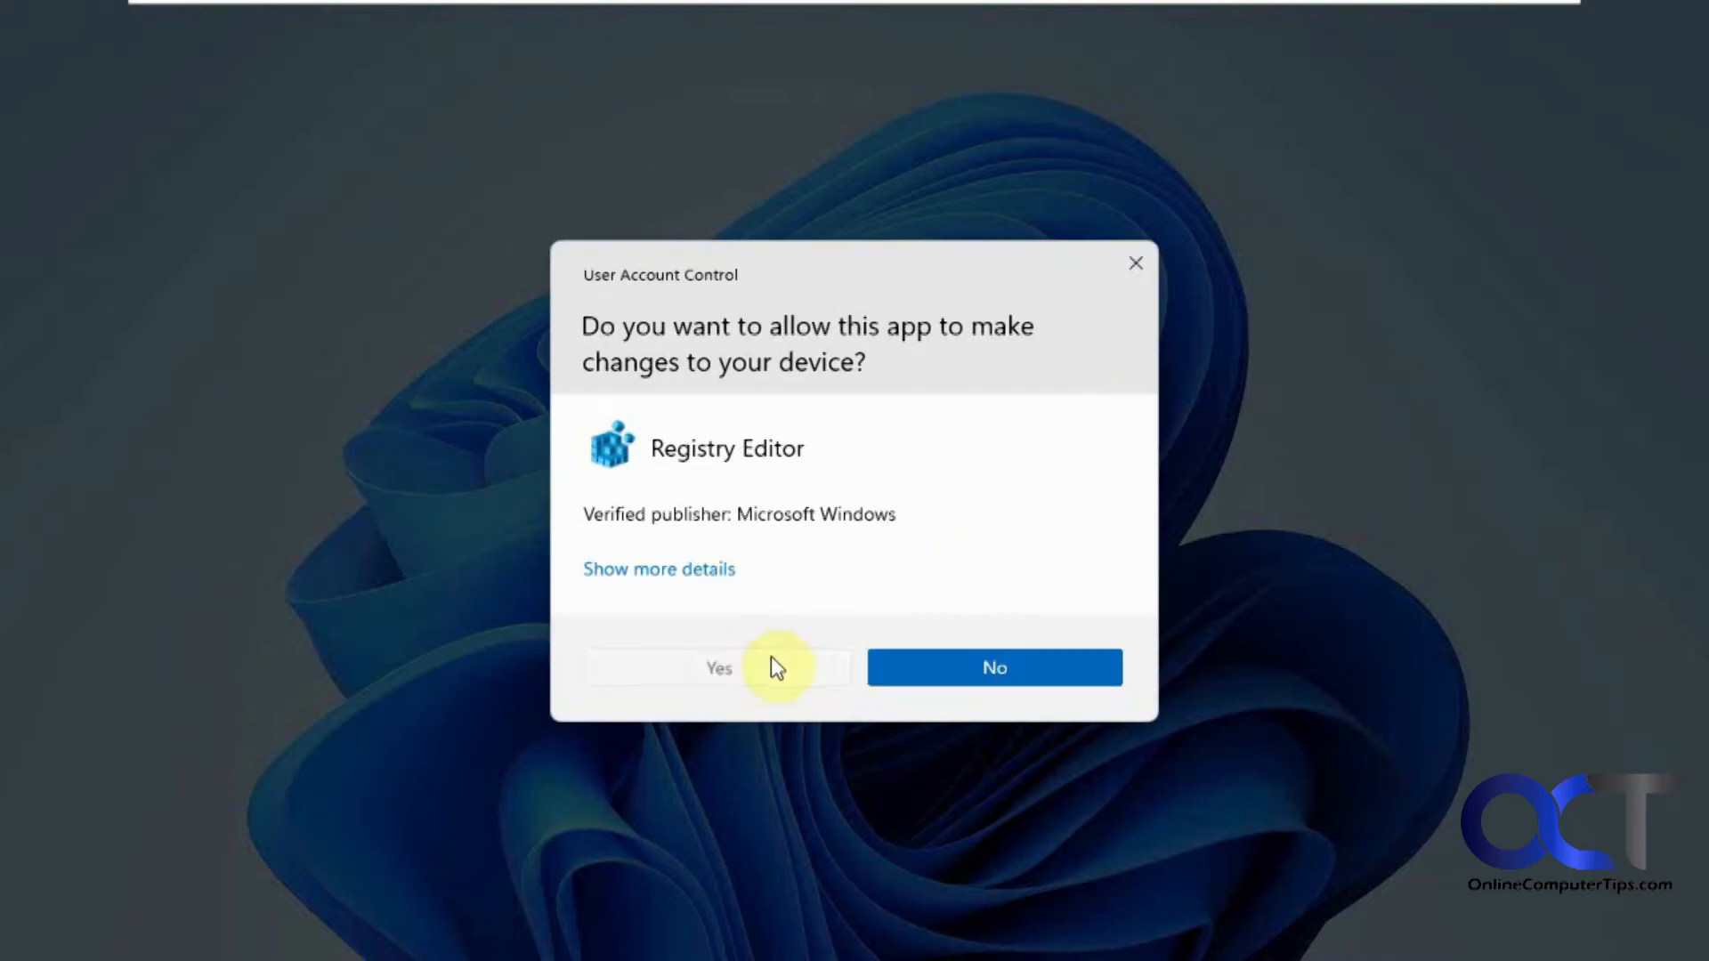
{"action": "left_click", "coordinate": [771, 668]}
- Copy the path HKEY_CURRENT_USER\Software\Classes\CLSID from the Notepad instructions and go to that key in Registry Editor
{"action": "left_click", "coordinate": [649, 161]}
{"action": "left_click_drag", "start_coordinate": [649, 161], "coordinate": [168, 153]}
{"action": "key", "text": "ctrl+c"}
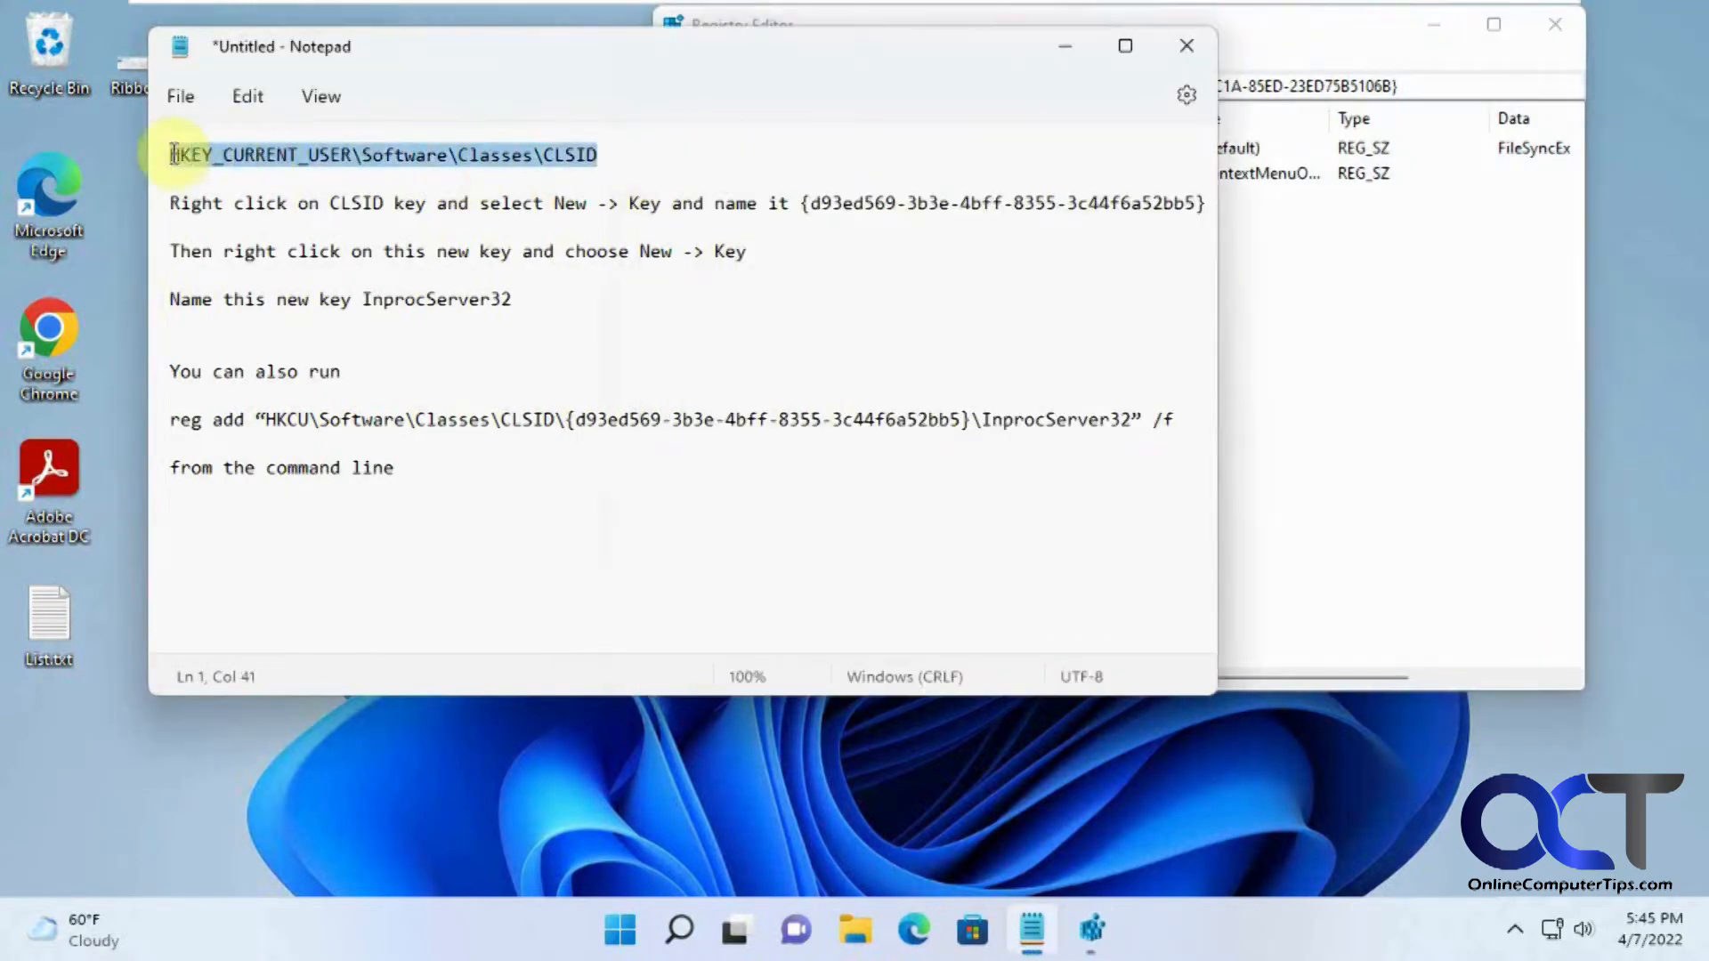
{"action": "left_click", "coordinate": [1420, 86]}
{"action": "key", "text": "ctrl+v"}
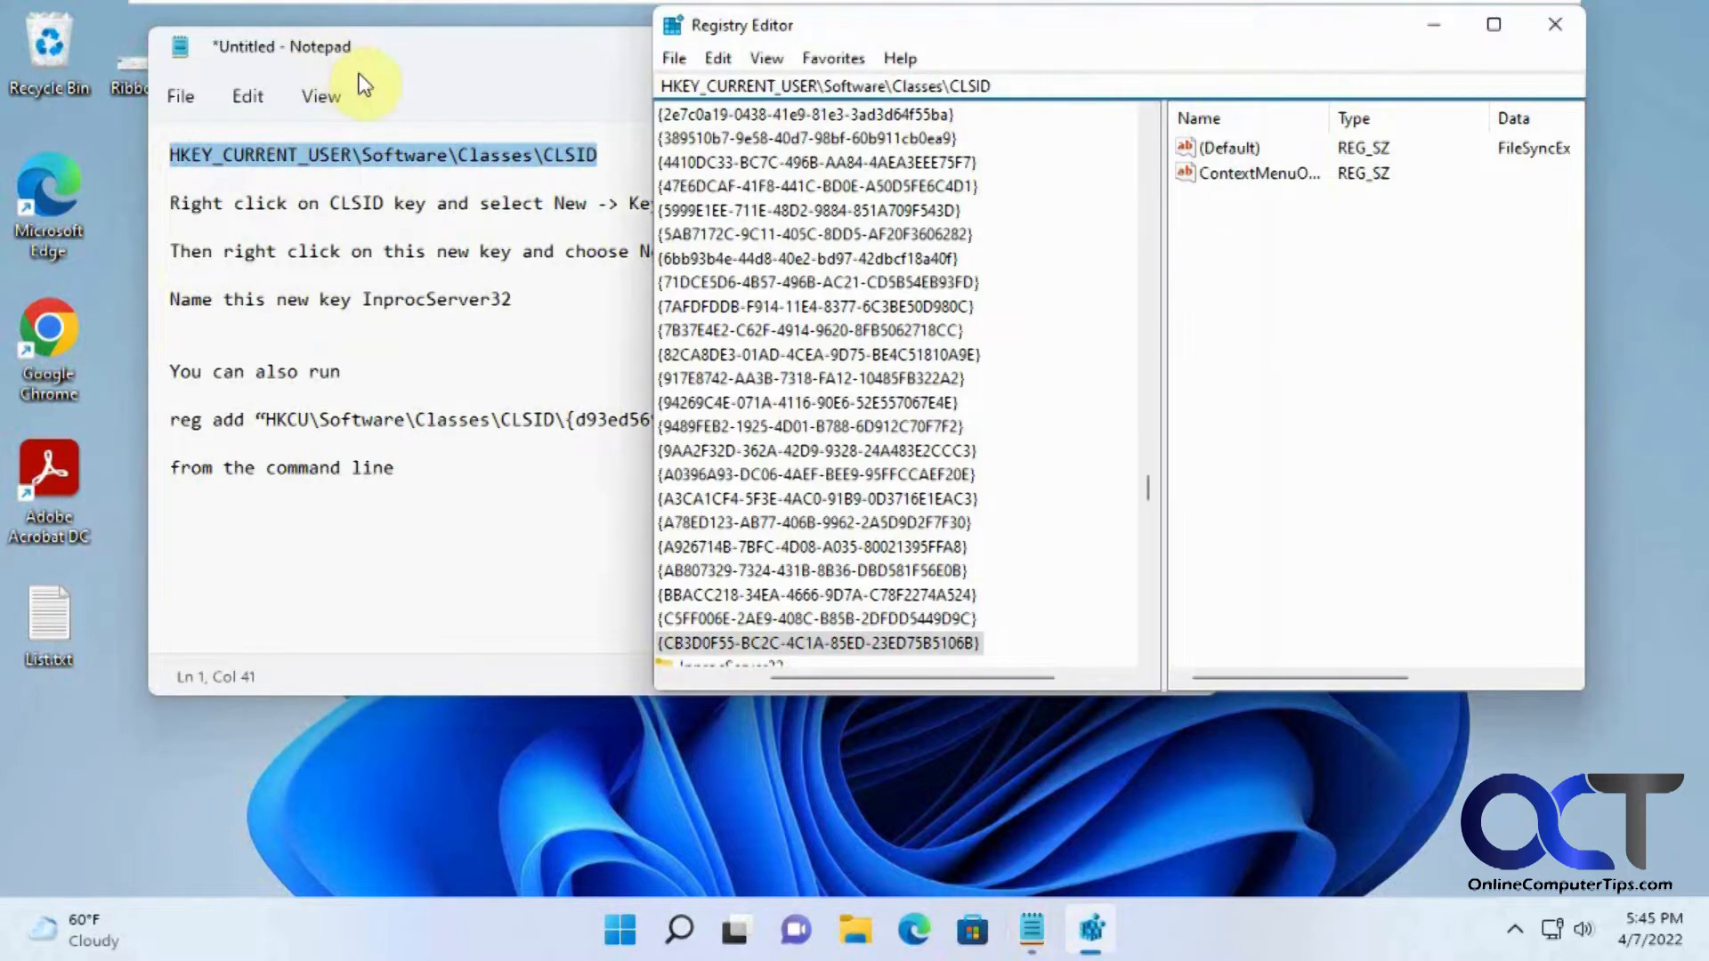
{"action": "key", "text": "Return"}
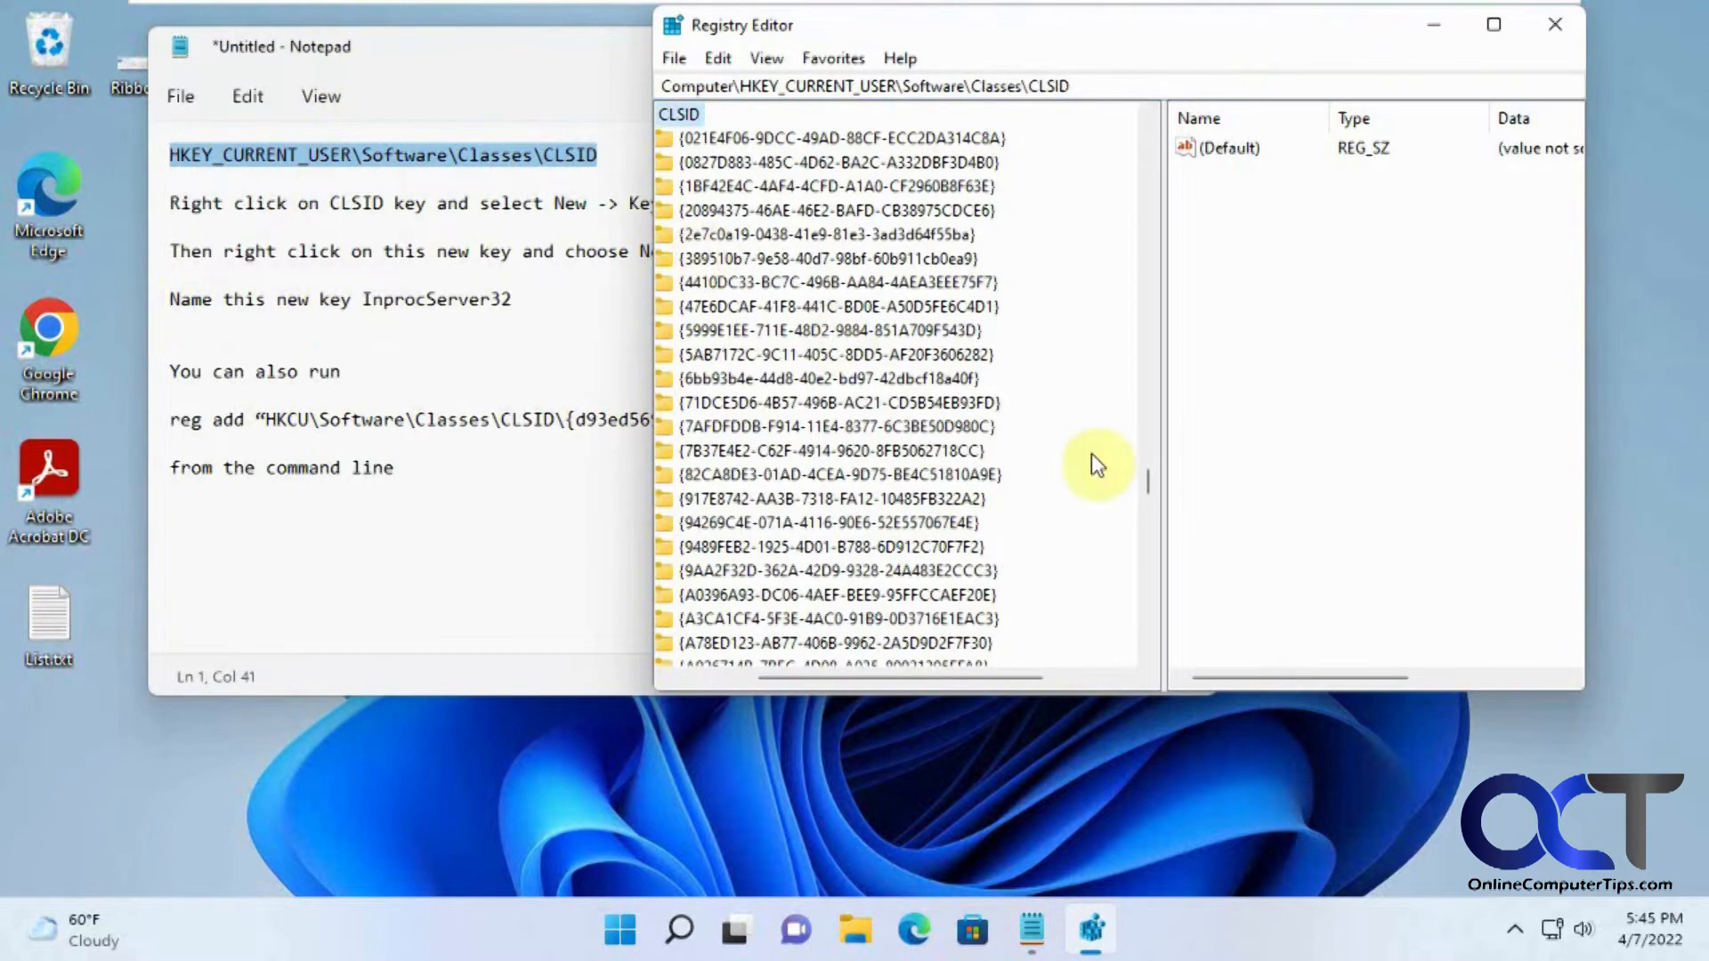
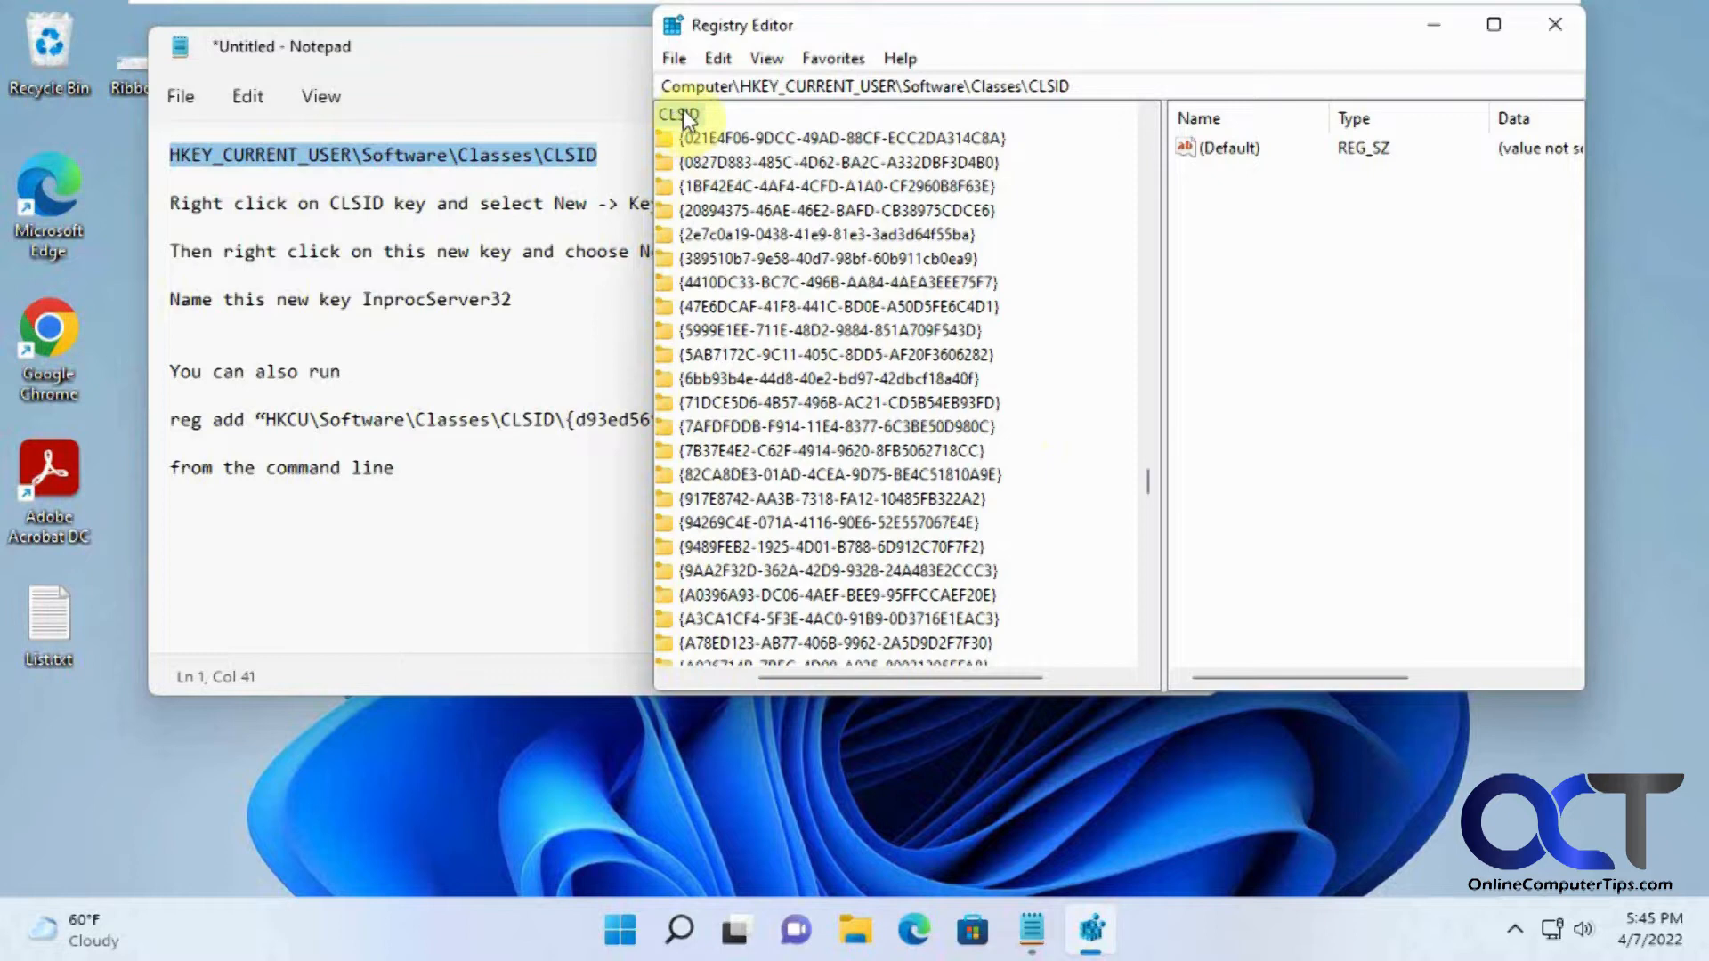
- Create a new key under CLSID named {d93ed569-3b3e-4bff-8355-3c44f6a52bb5}, copying the name from the Notepad instructions
{"action": "left_click", "coordinate": [467, 249]}
{"action": "left_click_drag", "start_coordinate": [1207, 203], "coordinate": [801, 203]}
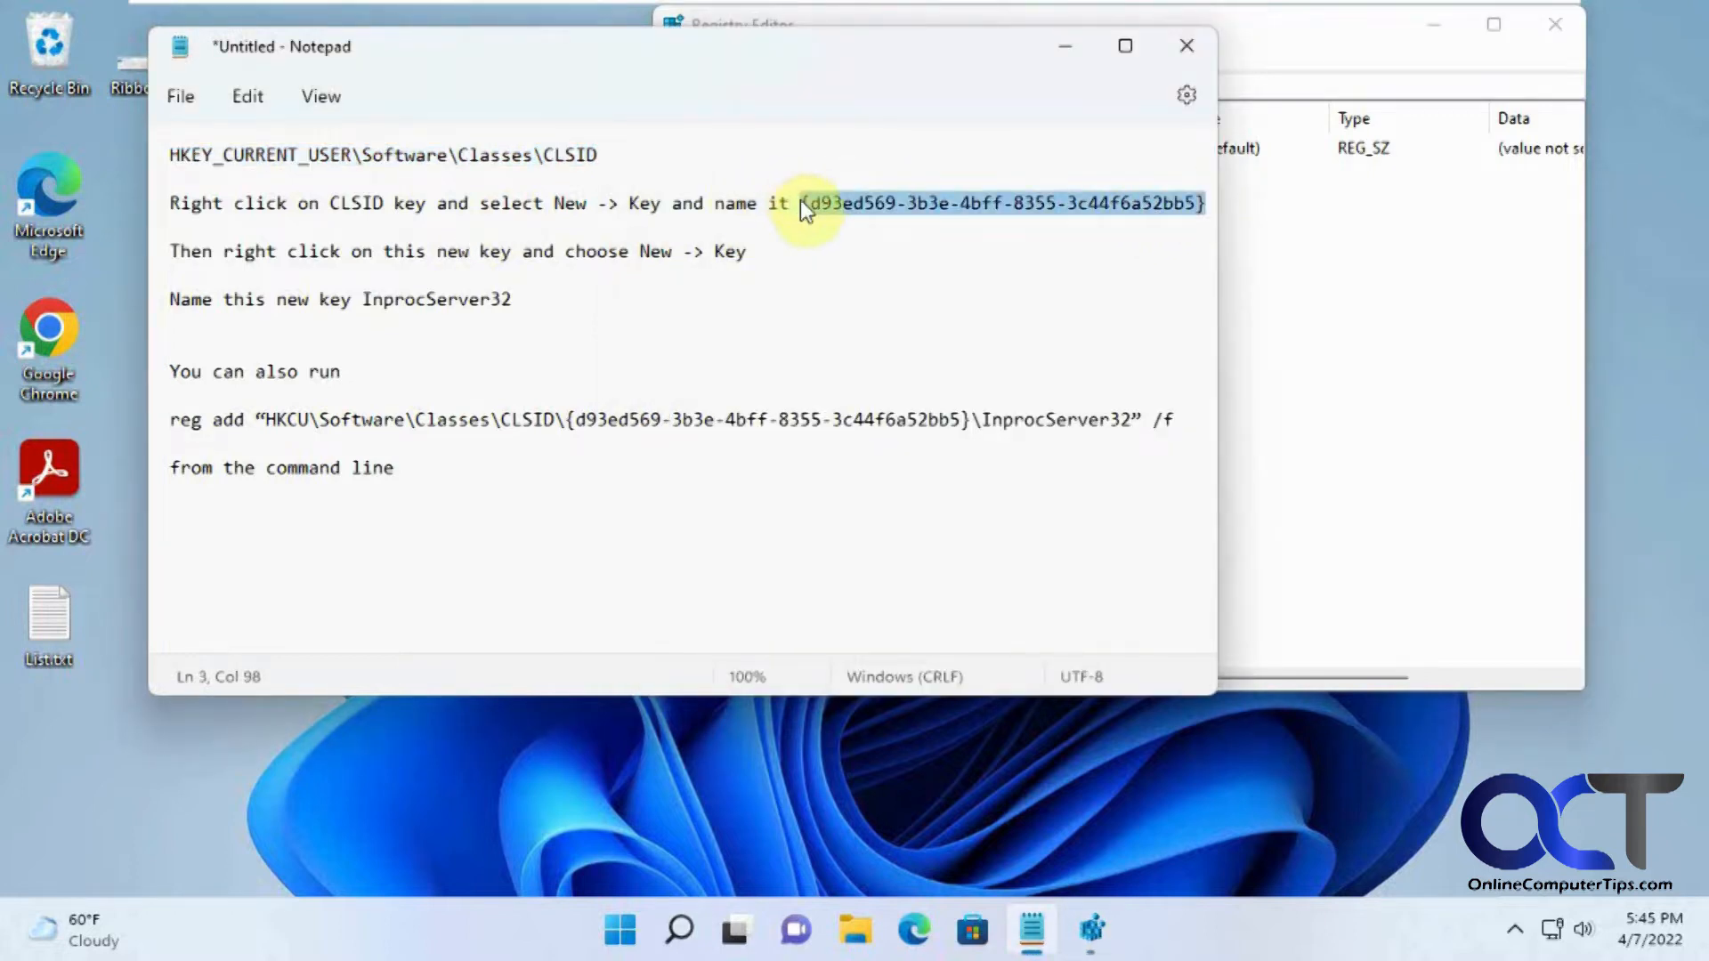
{"action": "left_click", "coordinate": [1262, 78]}
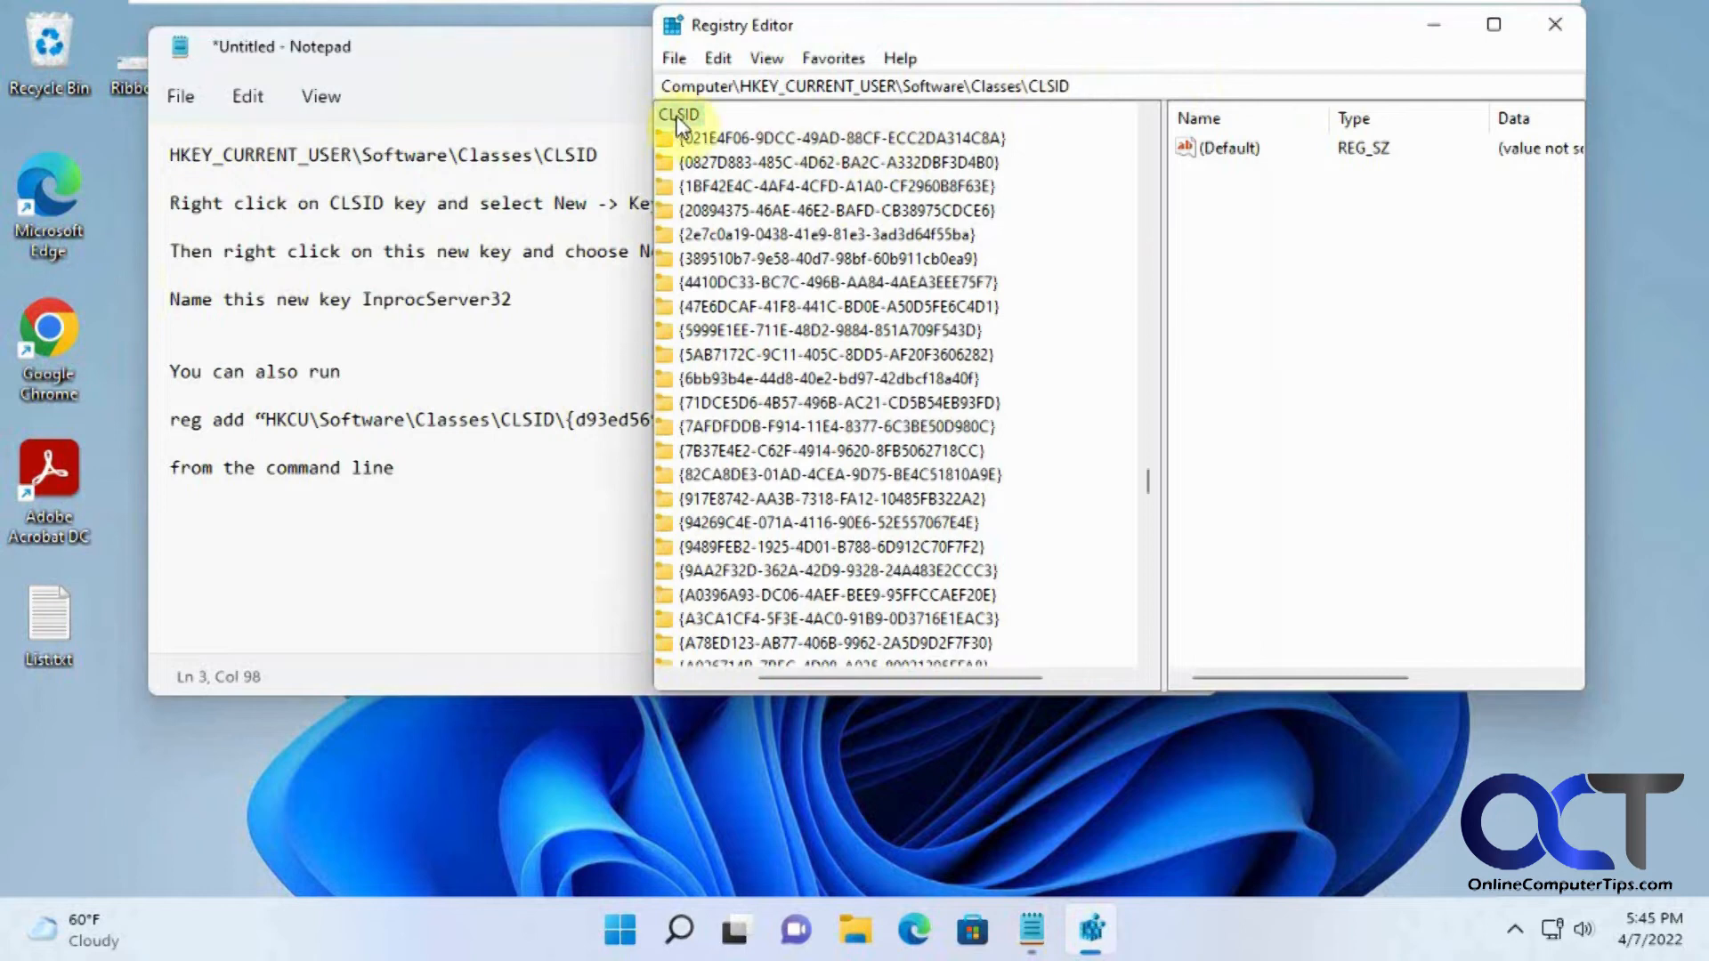
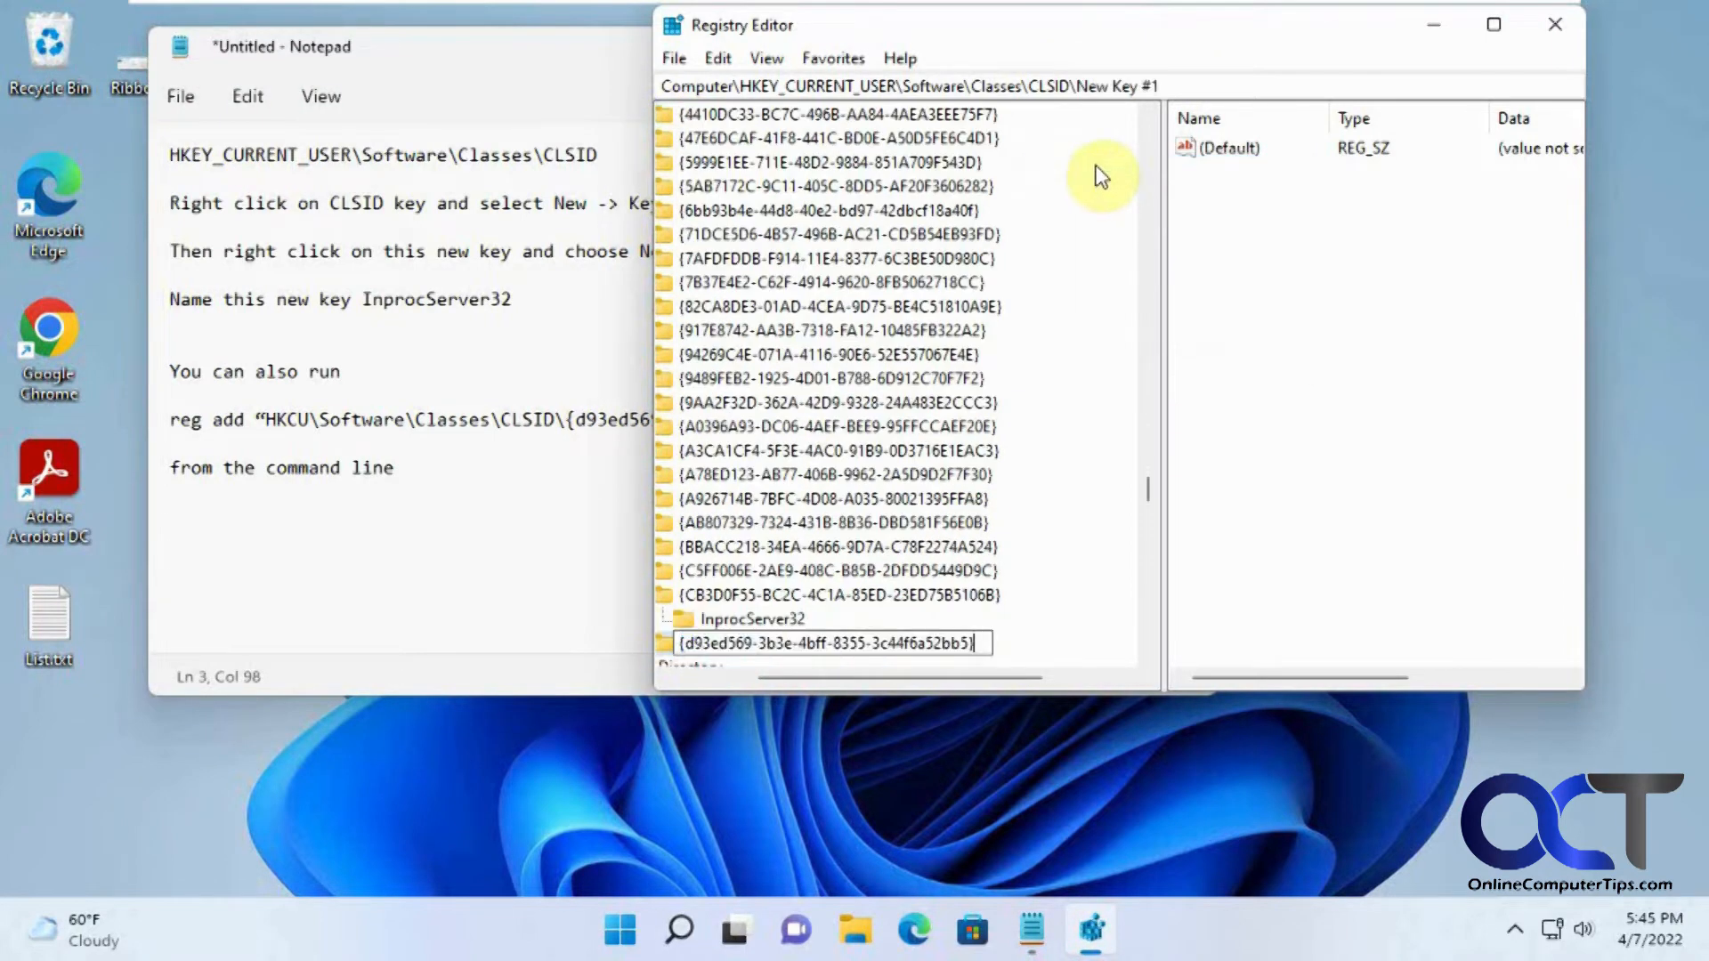
{"action": "key", "text": "Return"}
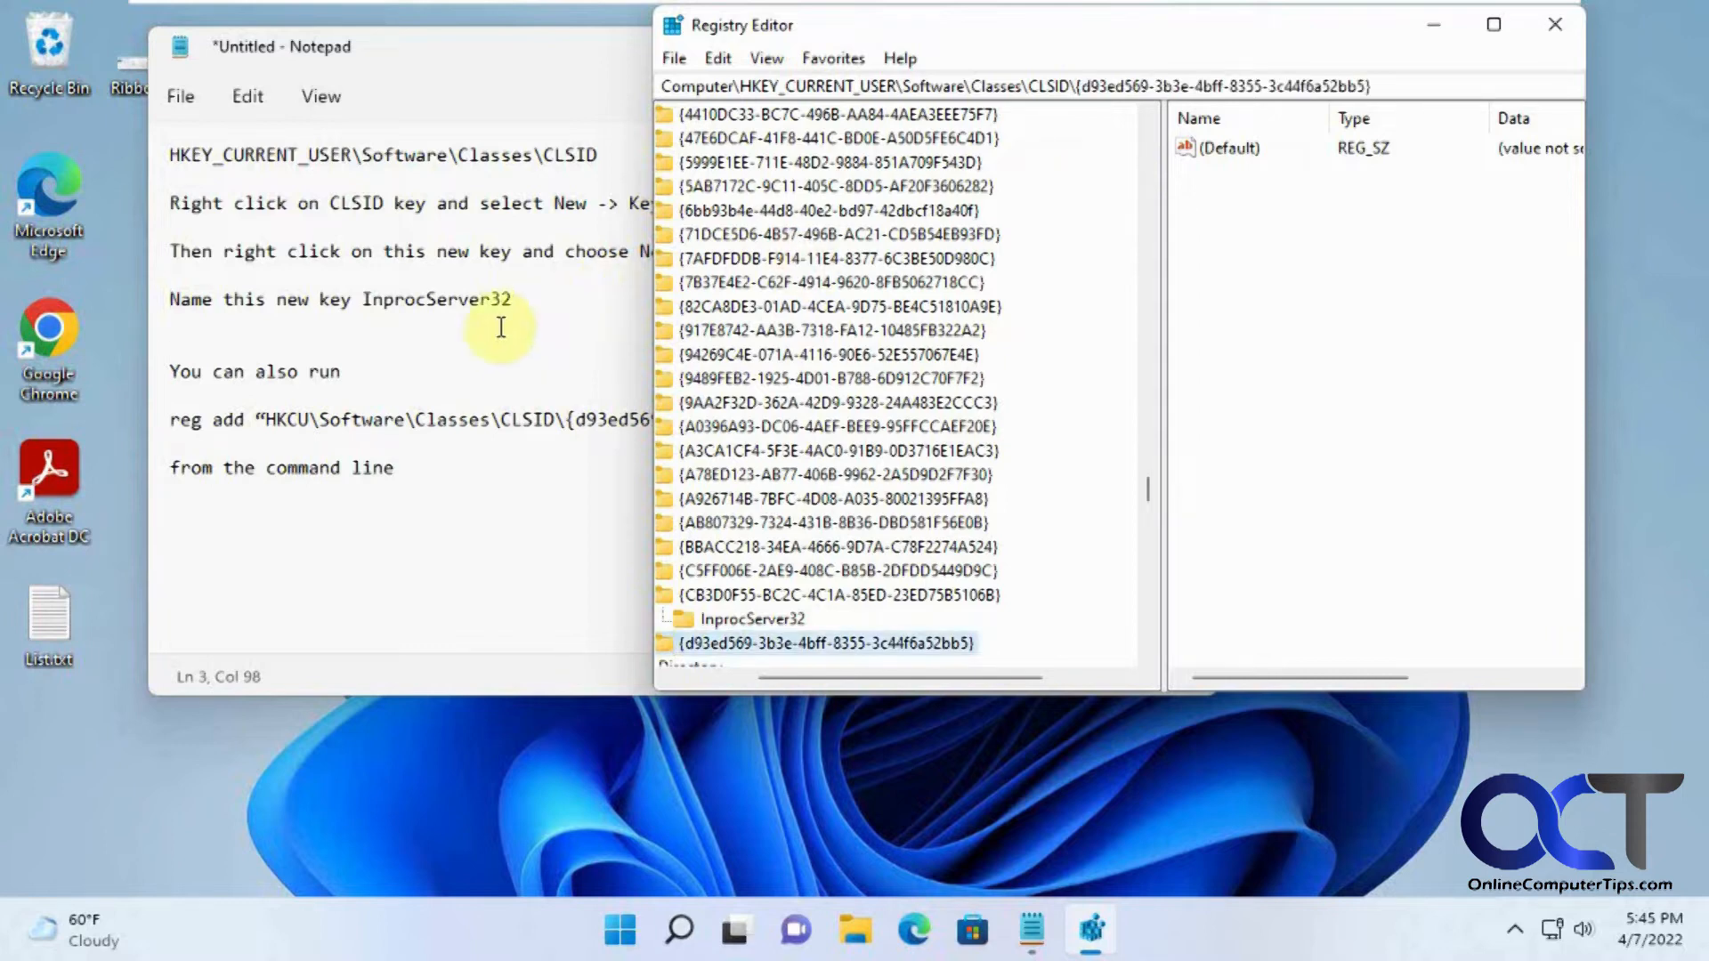
- Add a DWORD value named InprocServer32 to the {d93ed569-3b3e-4bff-8355-3c44f6a52bb5} key, taking the name from the Notepad instructions
{"action": "left_click_drag", "start_coordinate": [507, 309], "coordinate": [379, 299]}
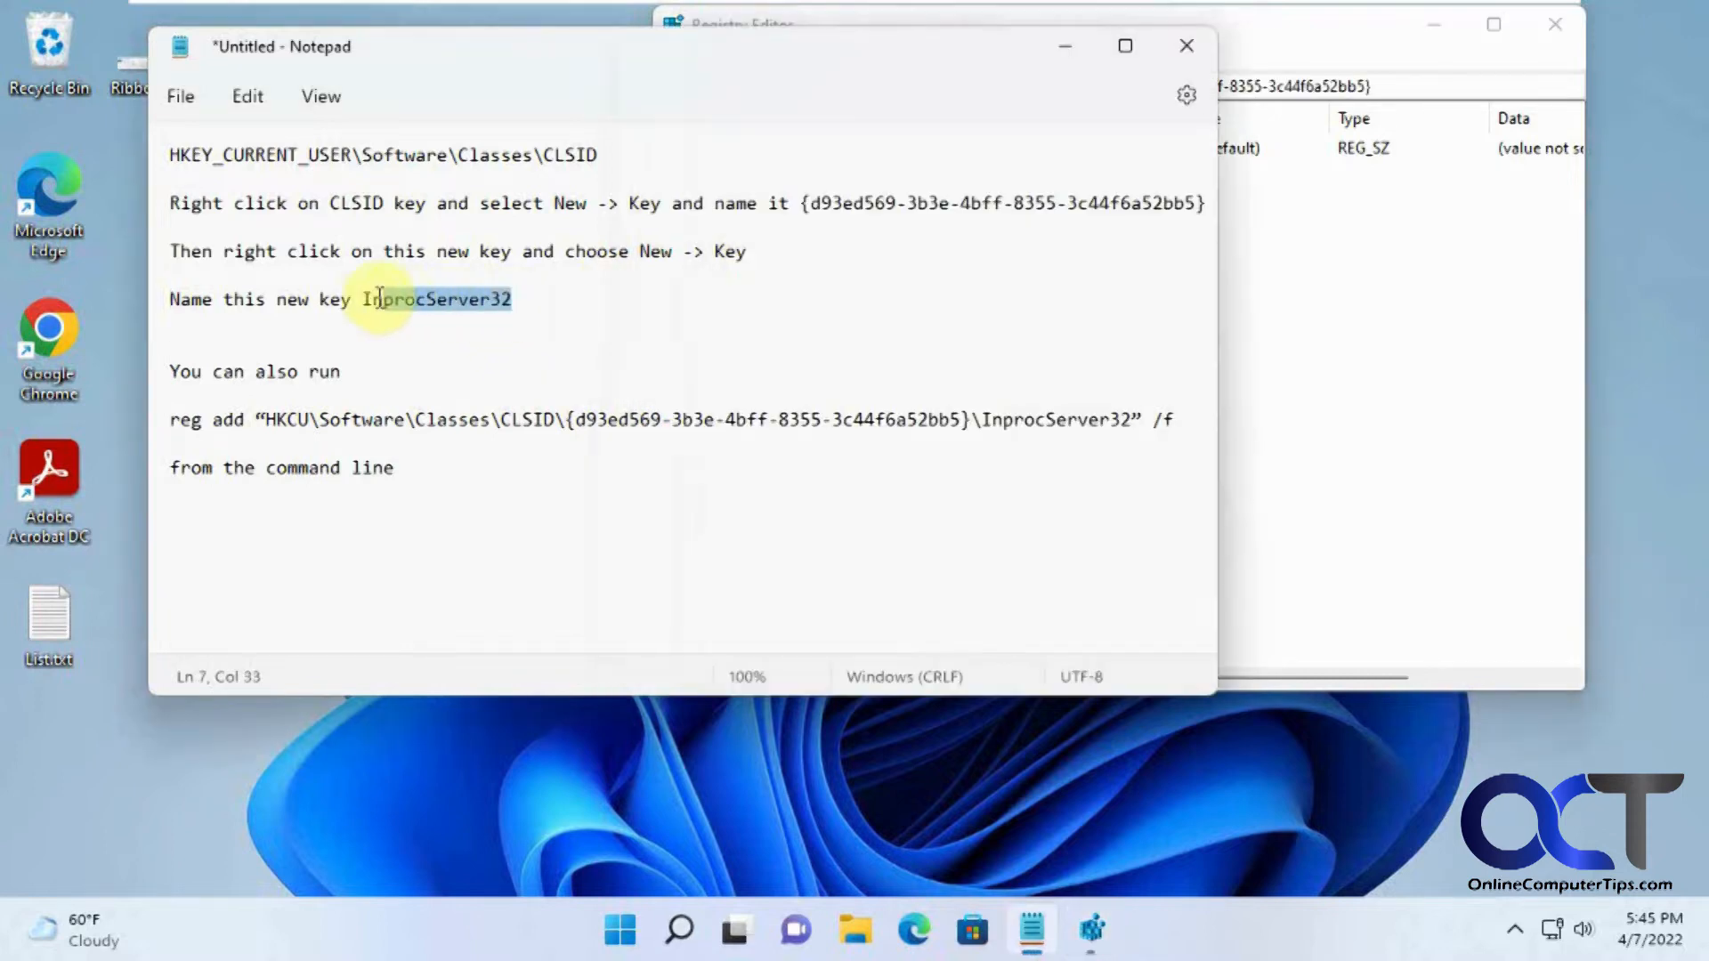
{"action": "left_click", "coordinate": [1291, 501]}
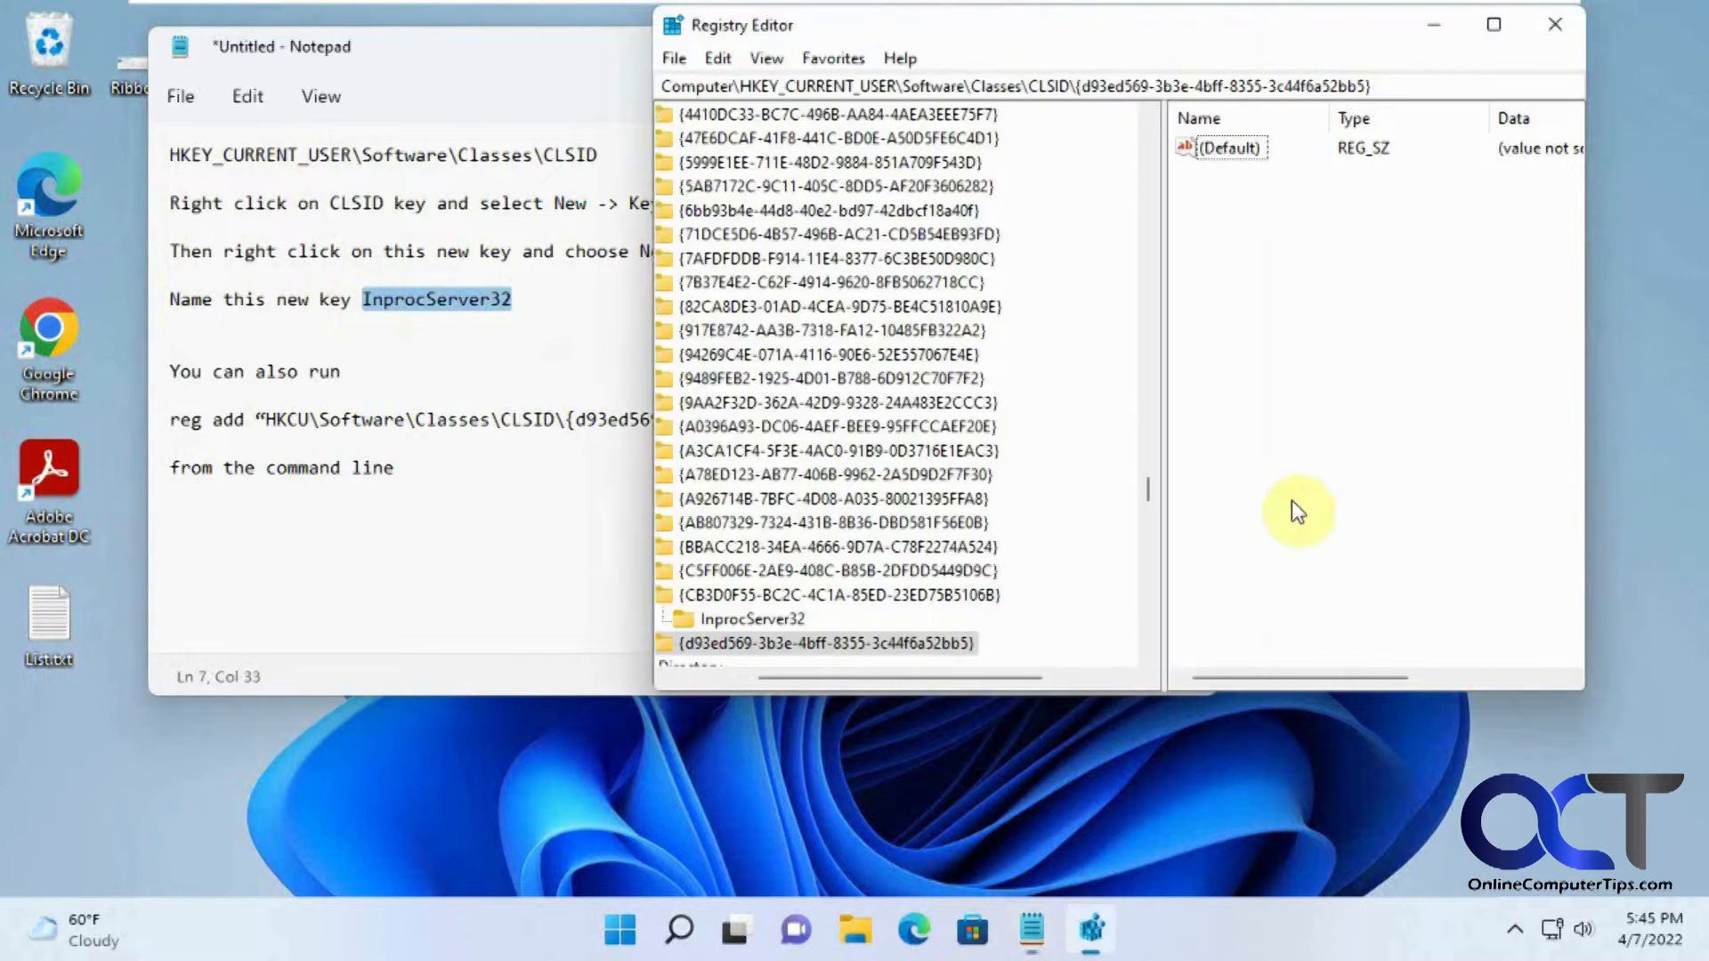
{"action": "right_click", "coordinate": [917, 645]}
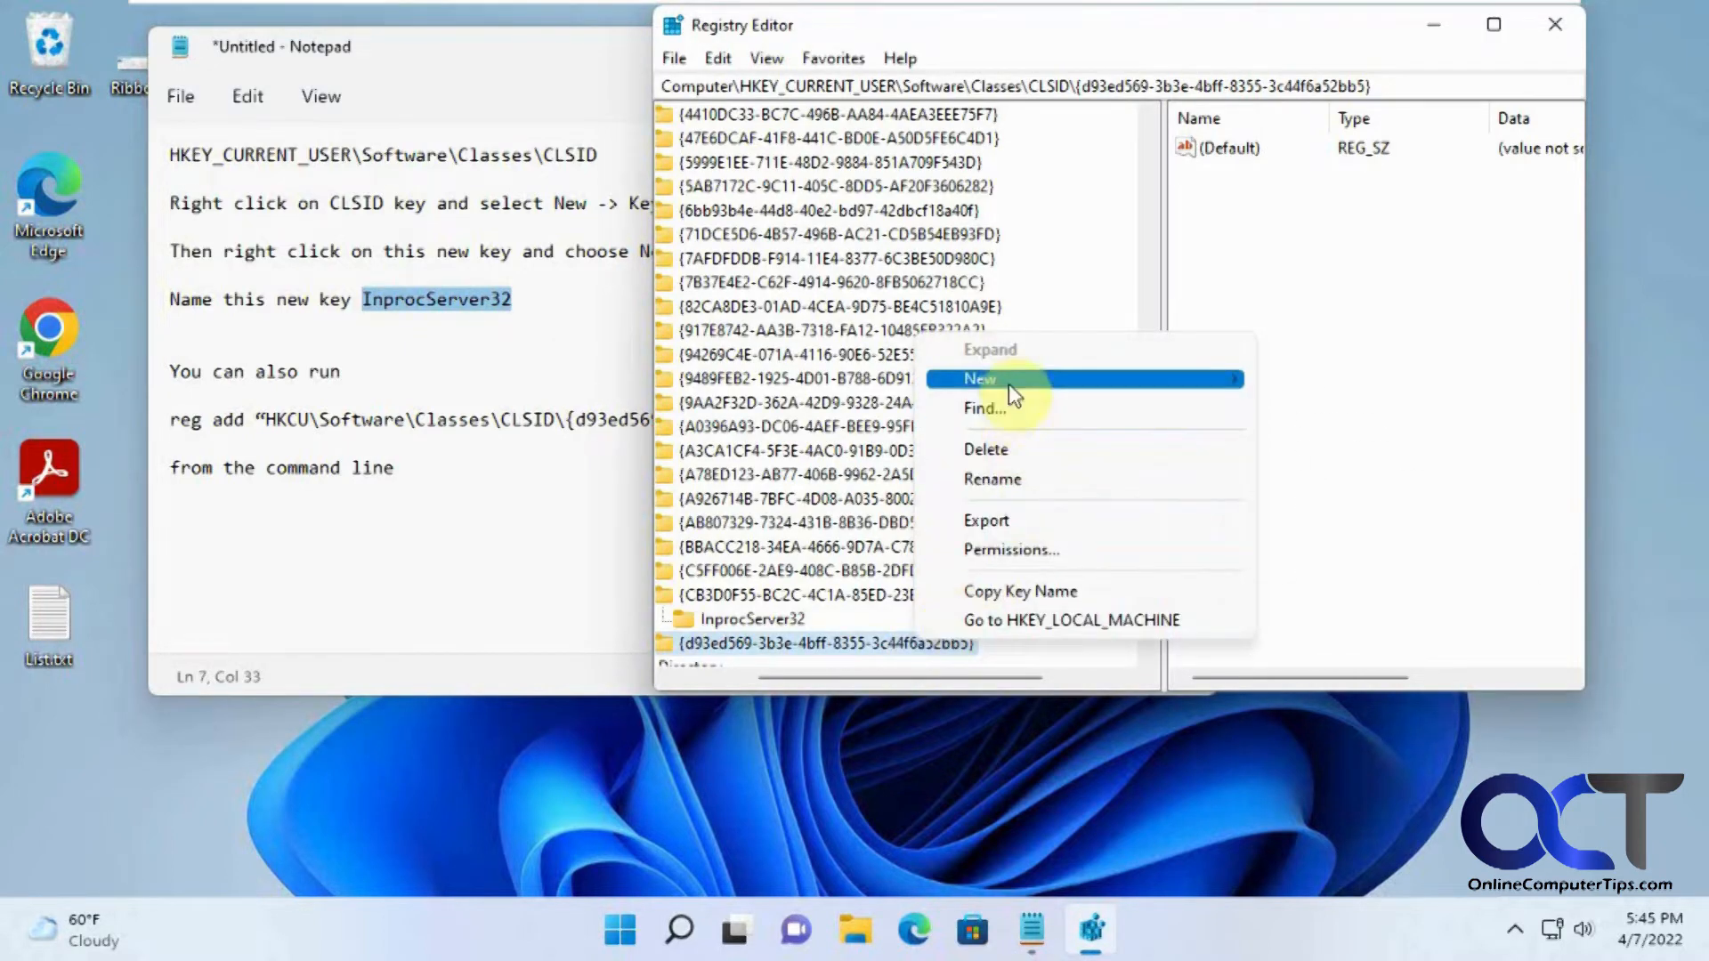
{"action": "mouse_move", "coordinate": [1008, 382]}
{"action": "left_click", "coordinate": [1356, 480]}
{"action": "type", "text": "InprocServer32"}
{"action": "key", "text": "Return"}
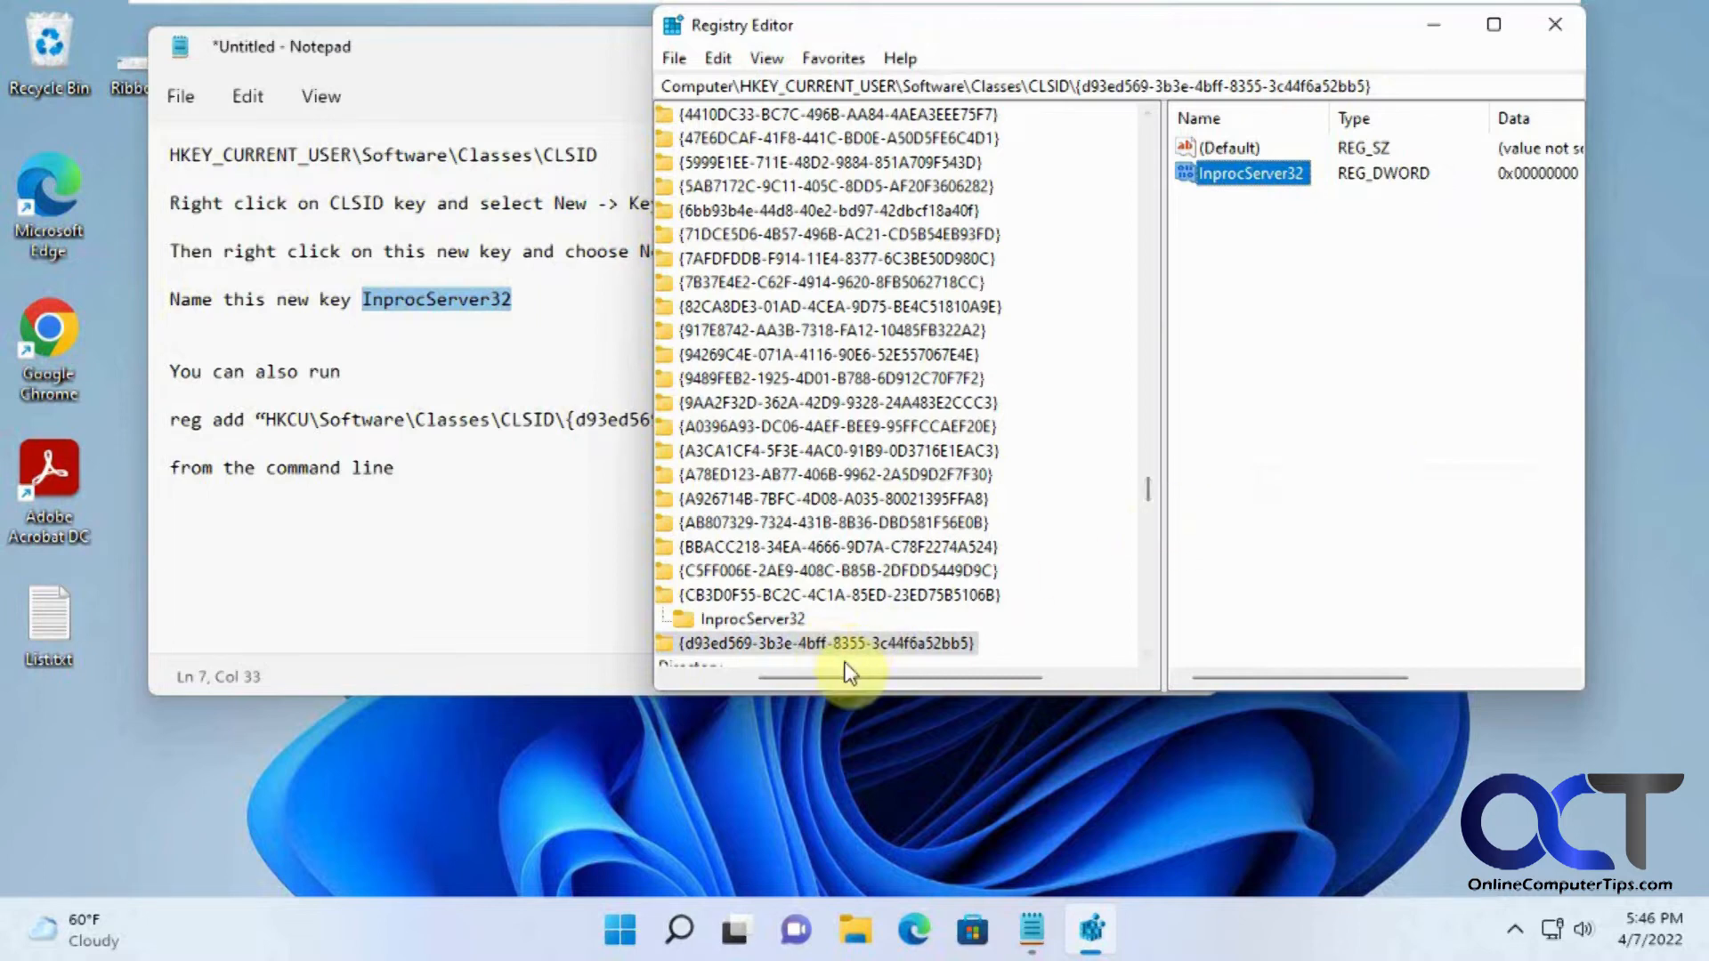
- Delete the {d93ed569-3b3e-4bff-8355-3c44f6a52bb5} key with its contents and close Registry Editor
{"action": "left_click", "coordinate": [826, 644]}
{"action": "key", "text": "Delete"}
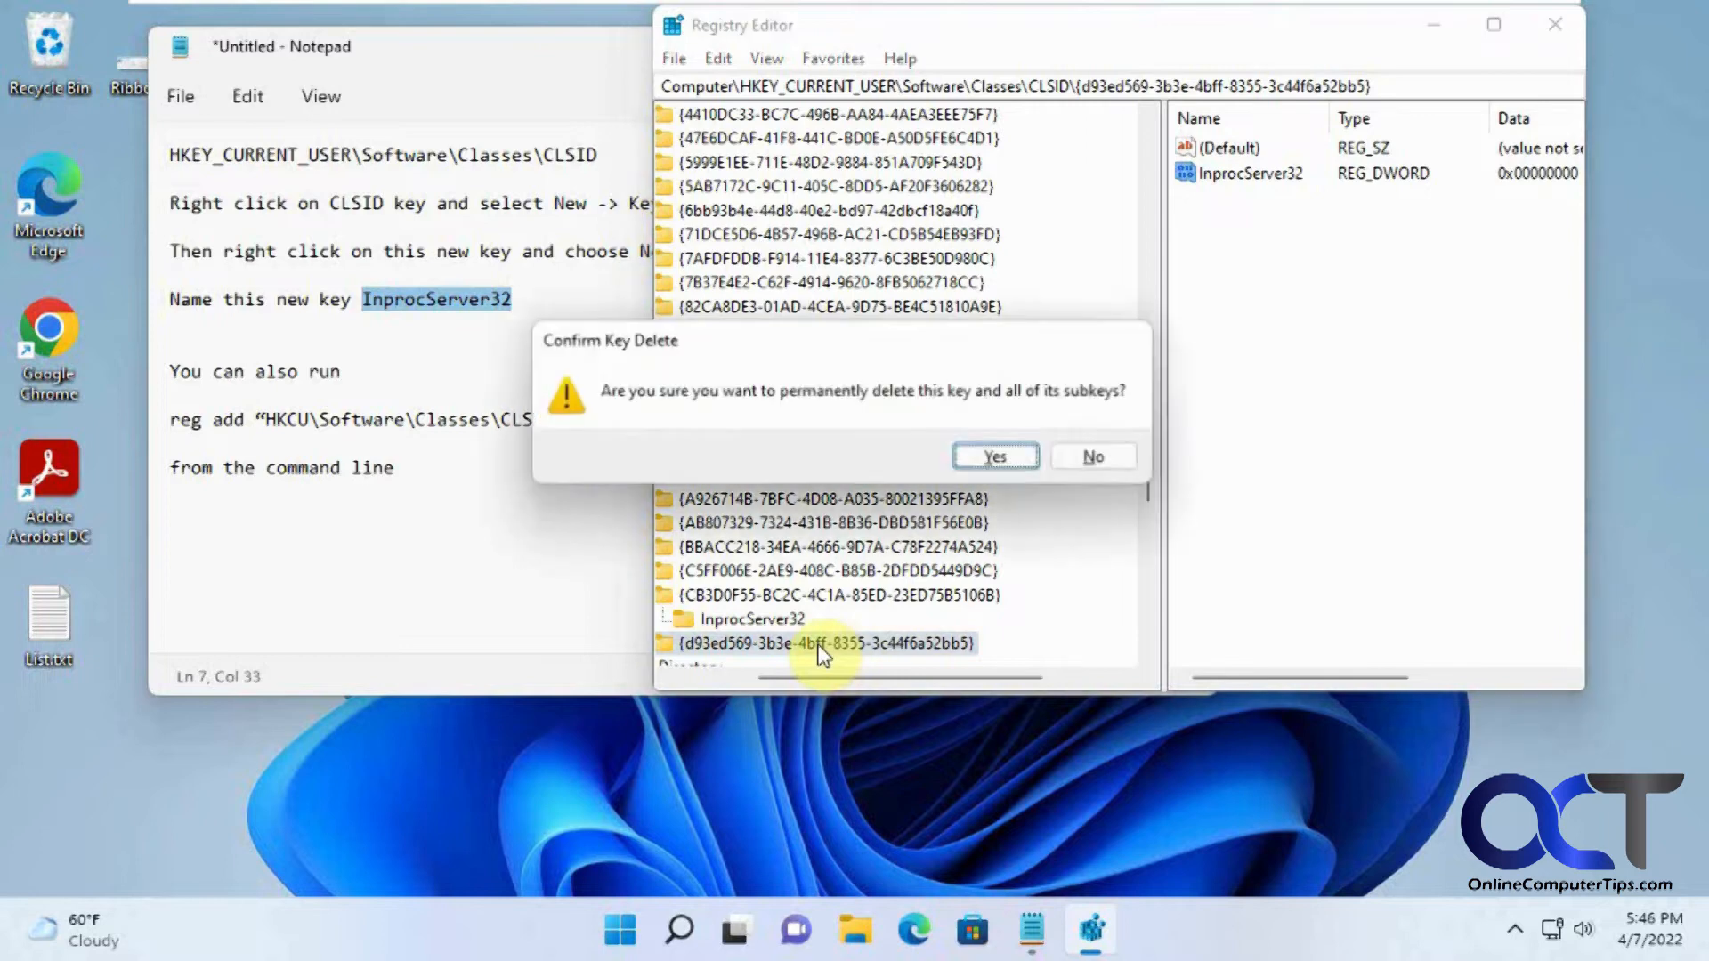
{"action": "left_click", "coordinate": [1011, 447]}
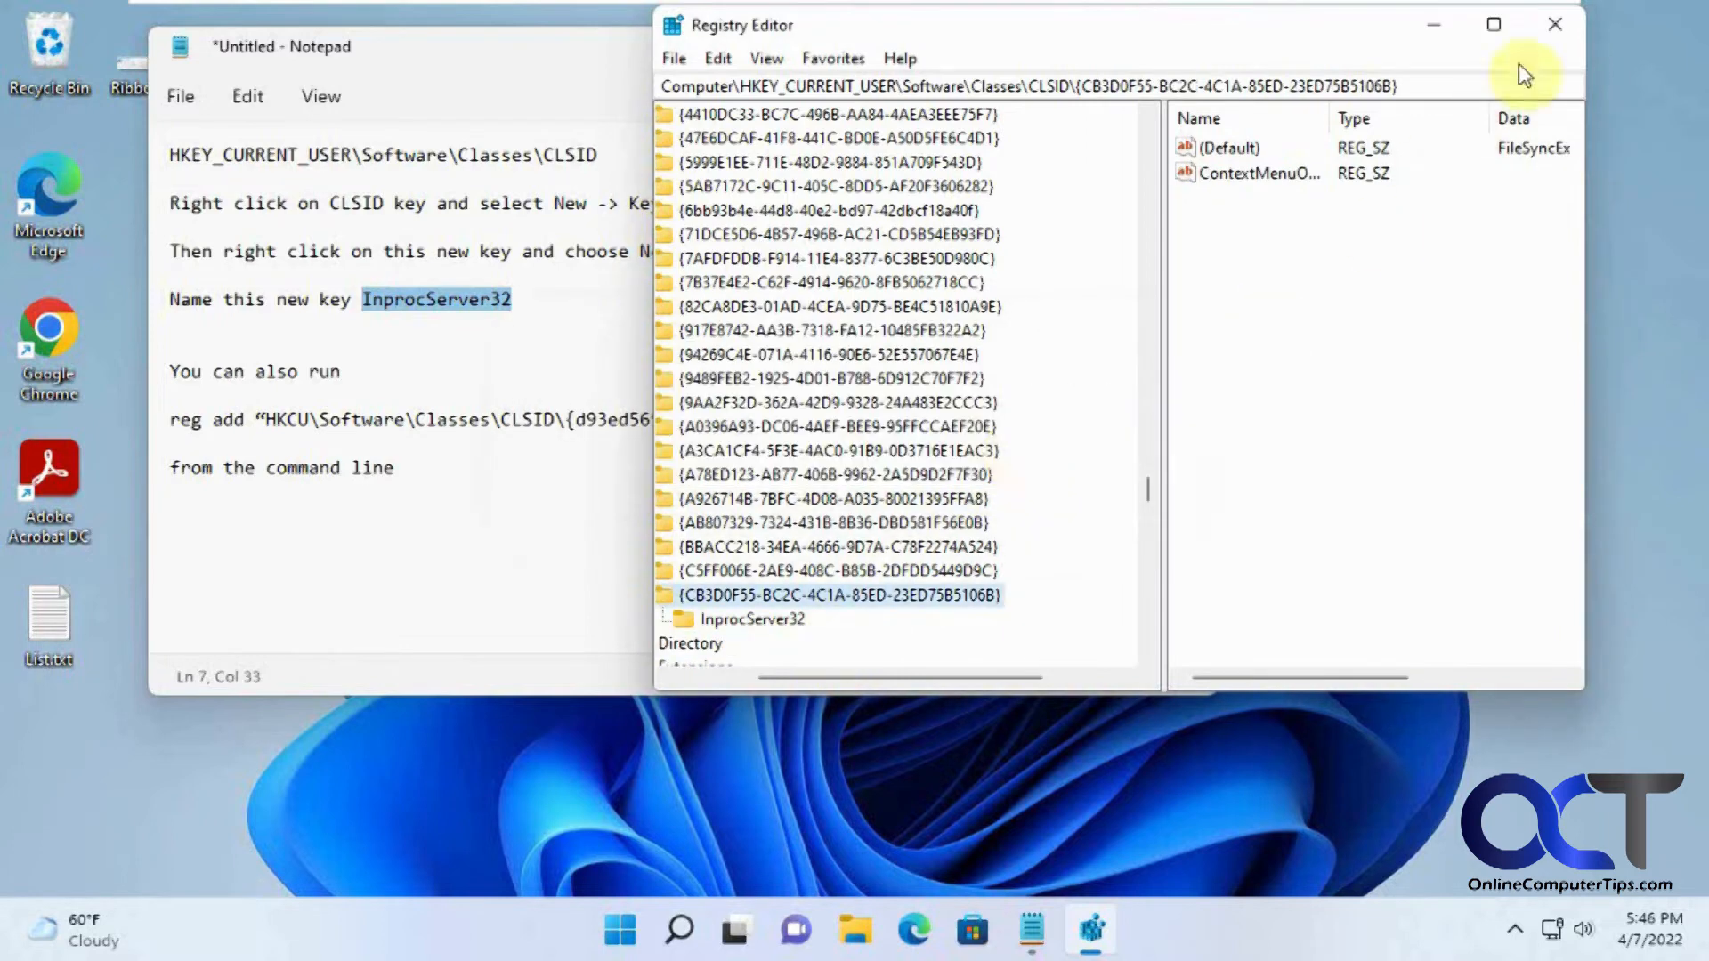
{"action": "left_click", "coordinate": [1554, 25]}
- Copy the full reg add command line, including /f, from the Notepad instructions
{"action": "left_click", "coordinate": [341, 420]}
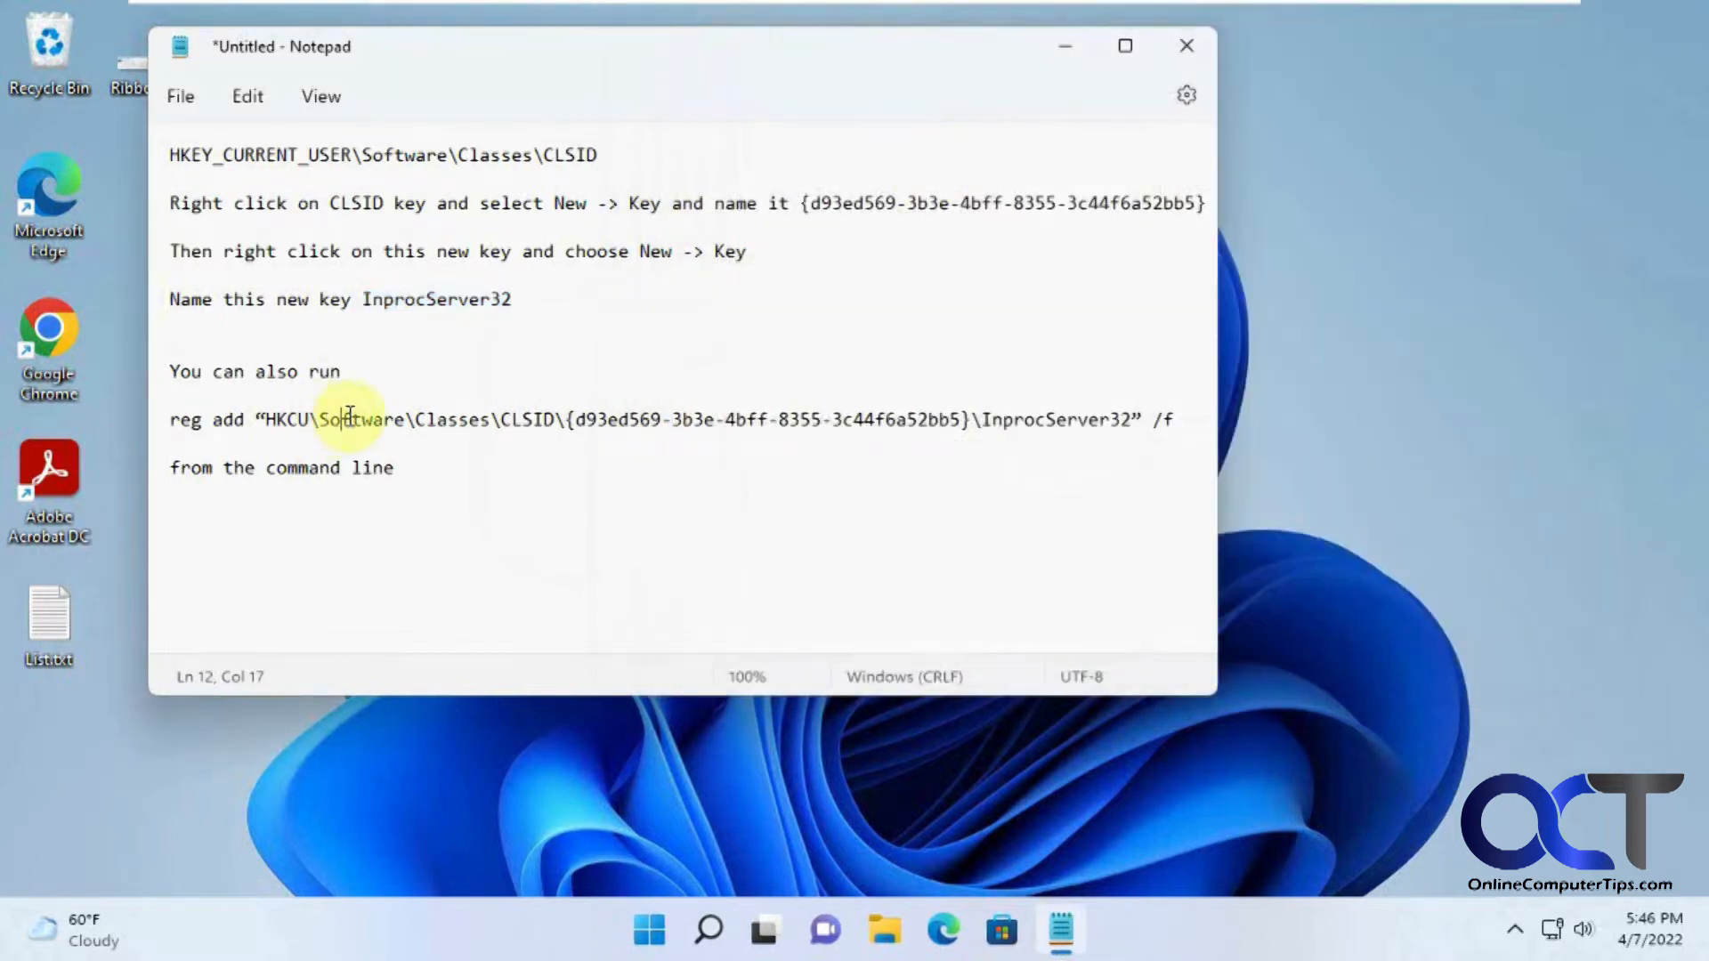
{"action": "left_click_drag", "start_coordinate": [1177, 420], "coordinate": [174, 419]}
{"action": "key", "text": "ctrl+c"}
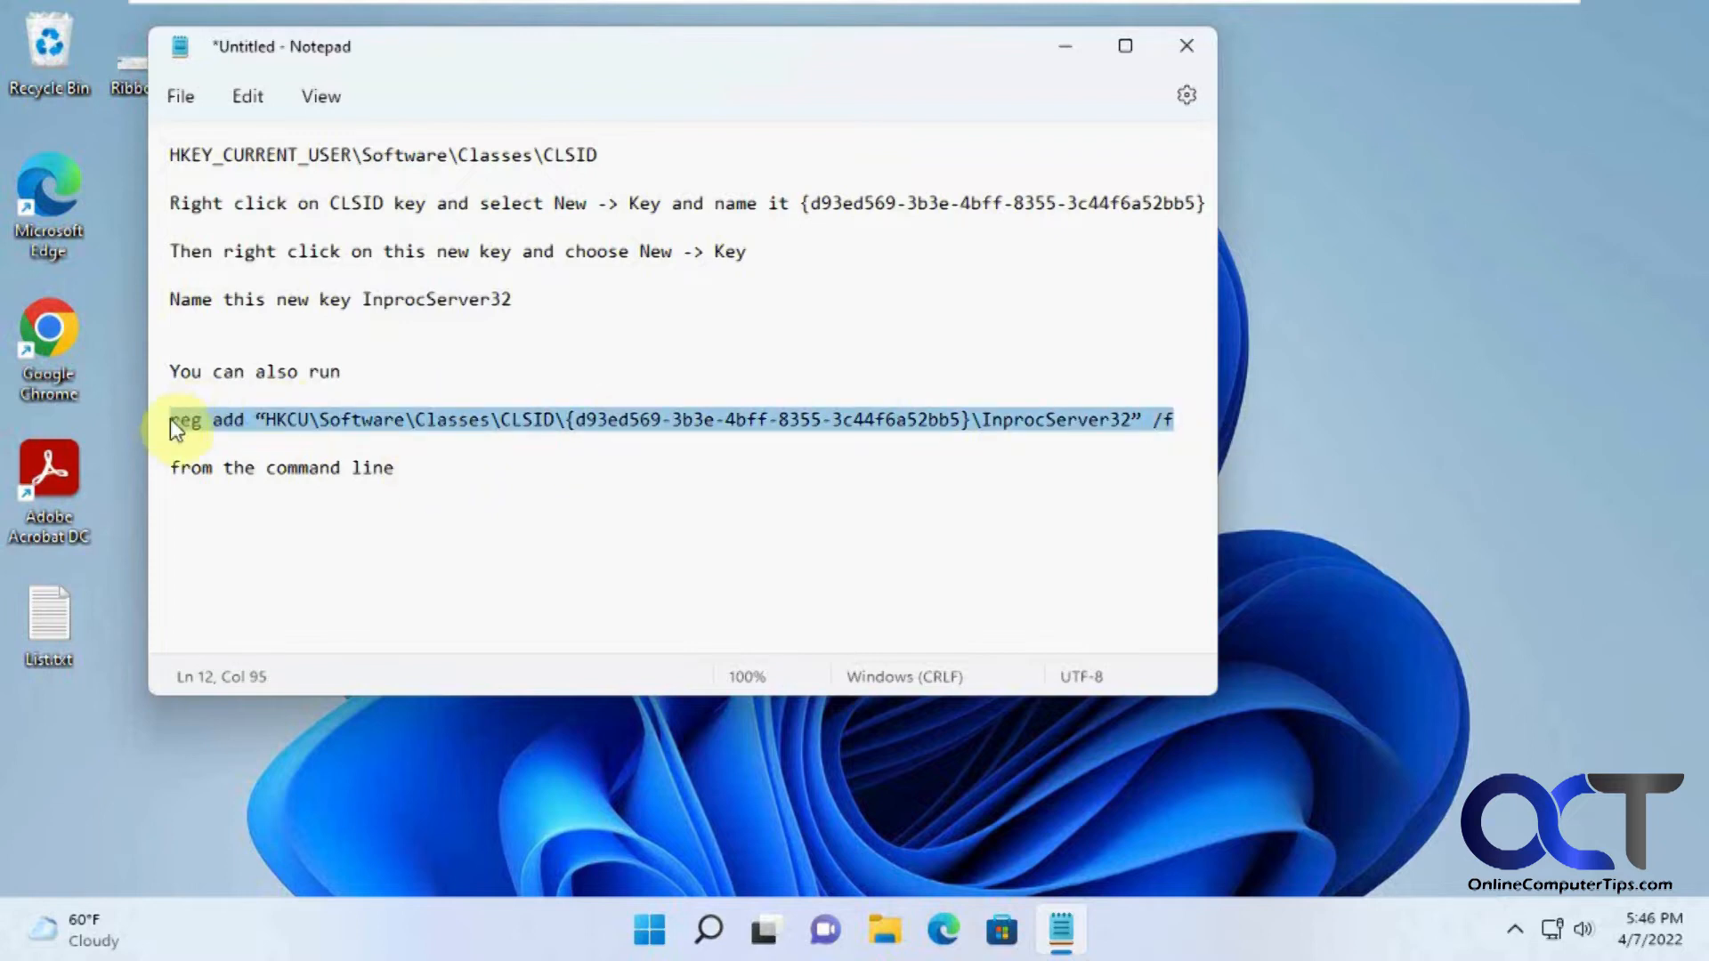
- Search for cmd and launch Command Prompt as administrator, approving the permission request
{"action": "left_click", "coordinate": [712, 937]}
{"action": "type", "text": "cmd"}
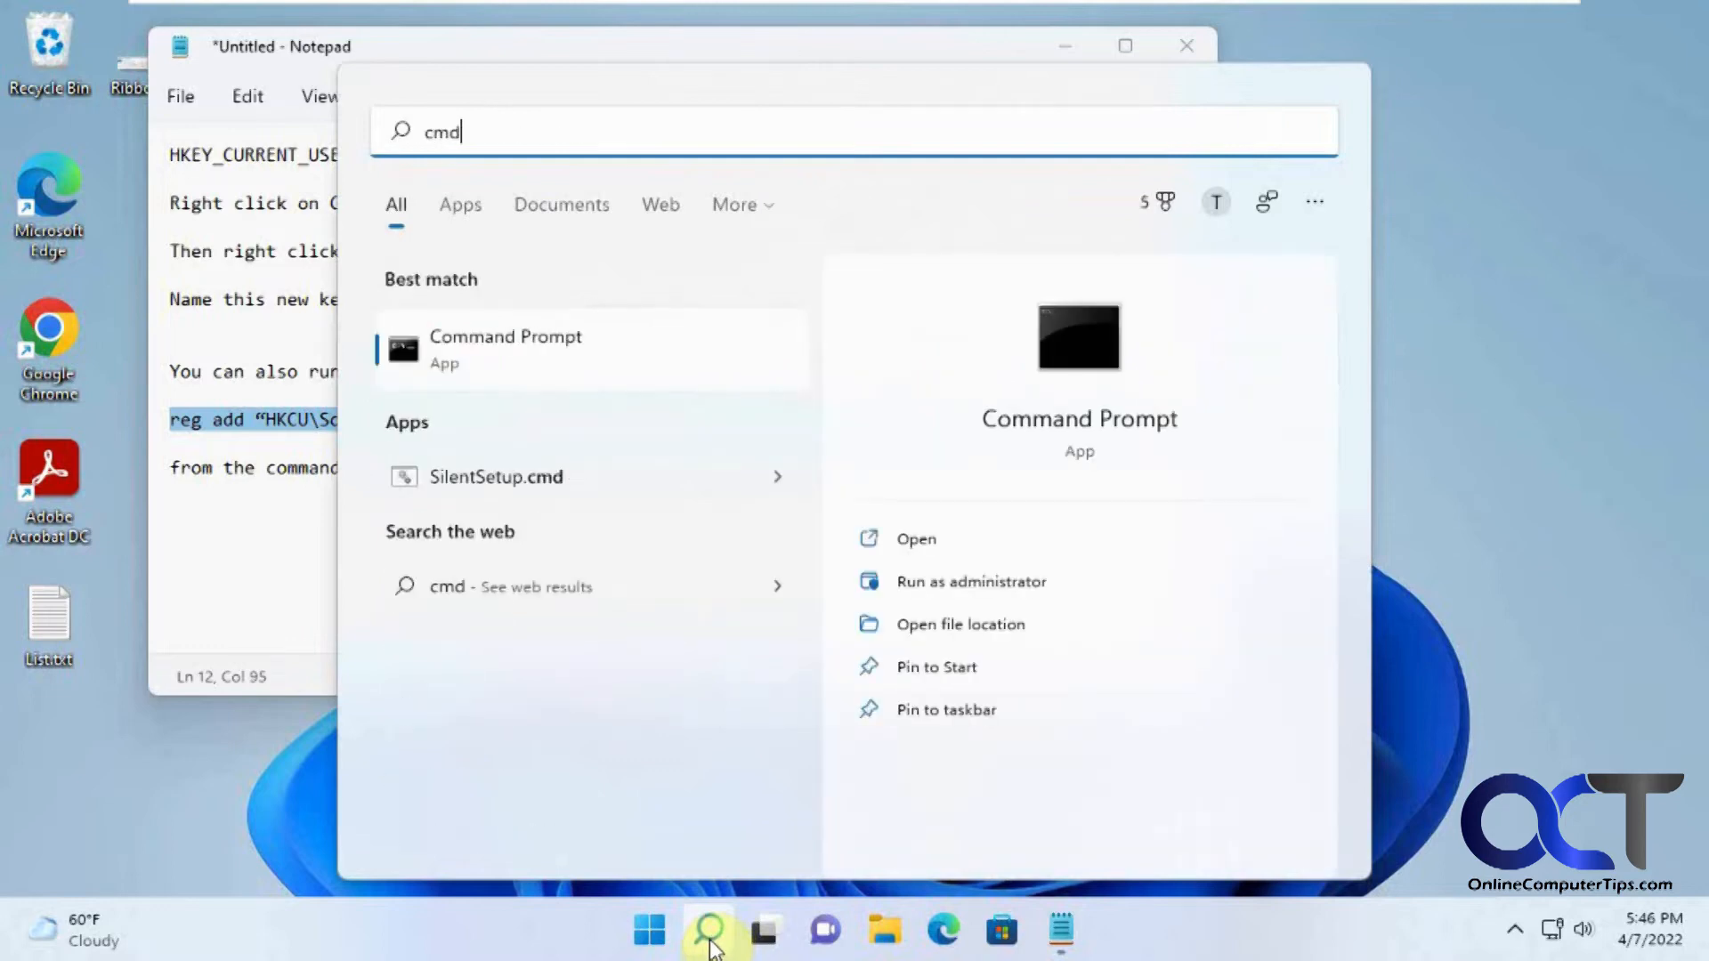
{"action": "right_click", "coordinate": [1043, 426]}
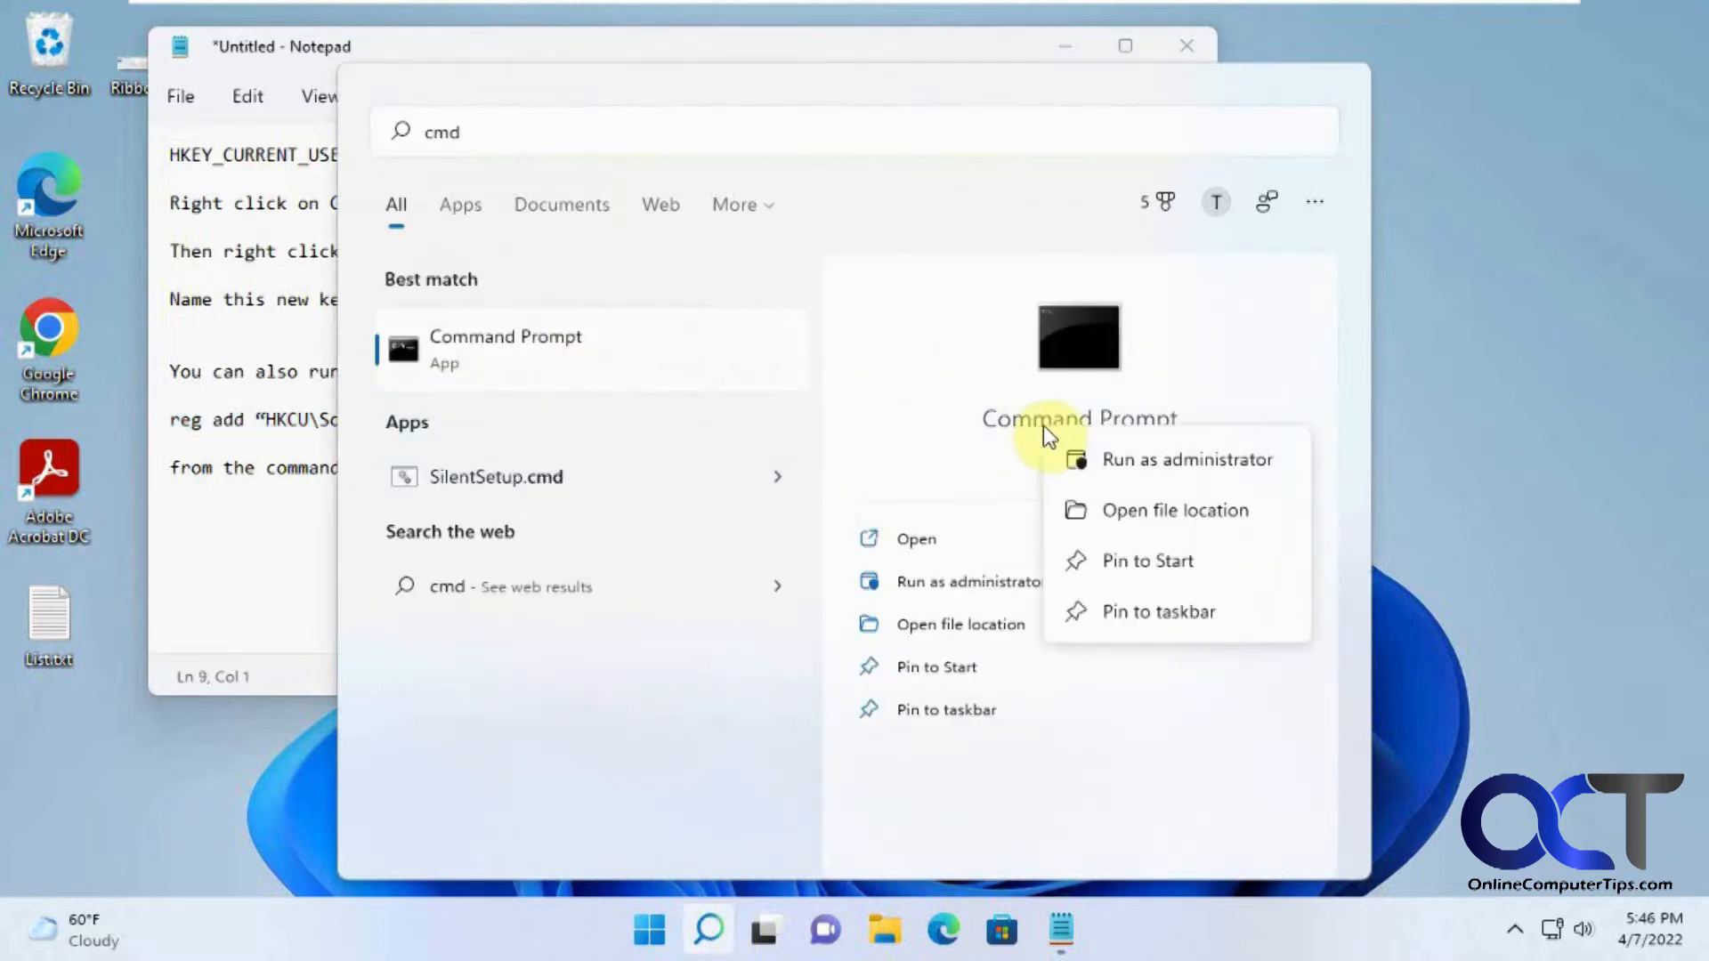
{"action": "left_click", "coordinate": [1086, 464]}
{"action": "left_click", "coordinate": [709, 674]}
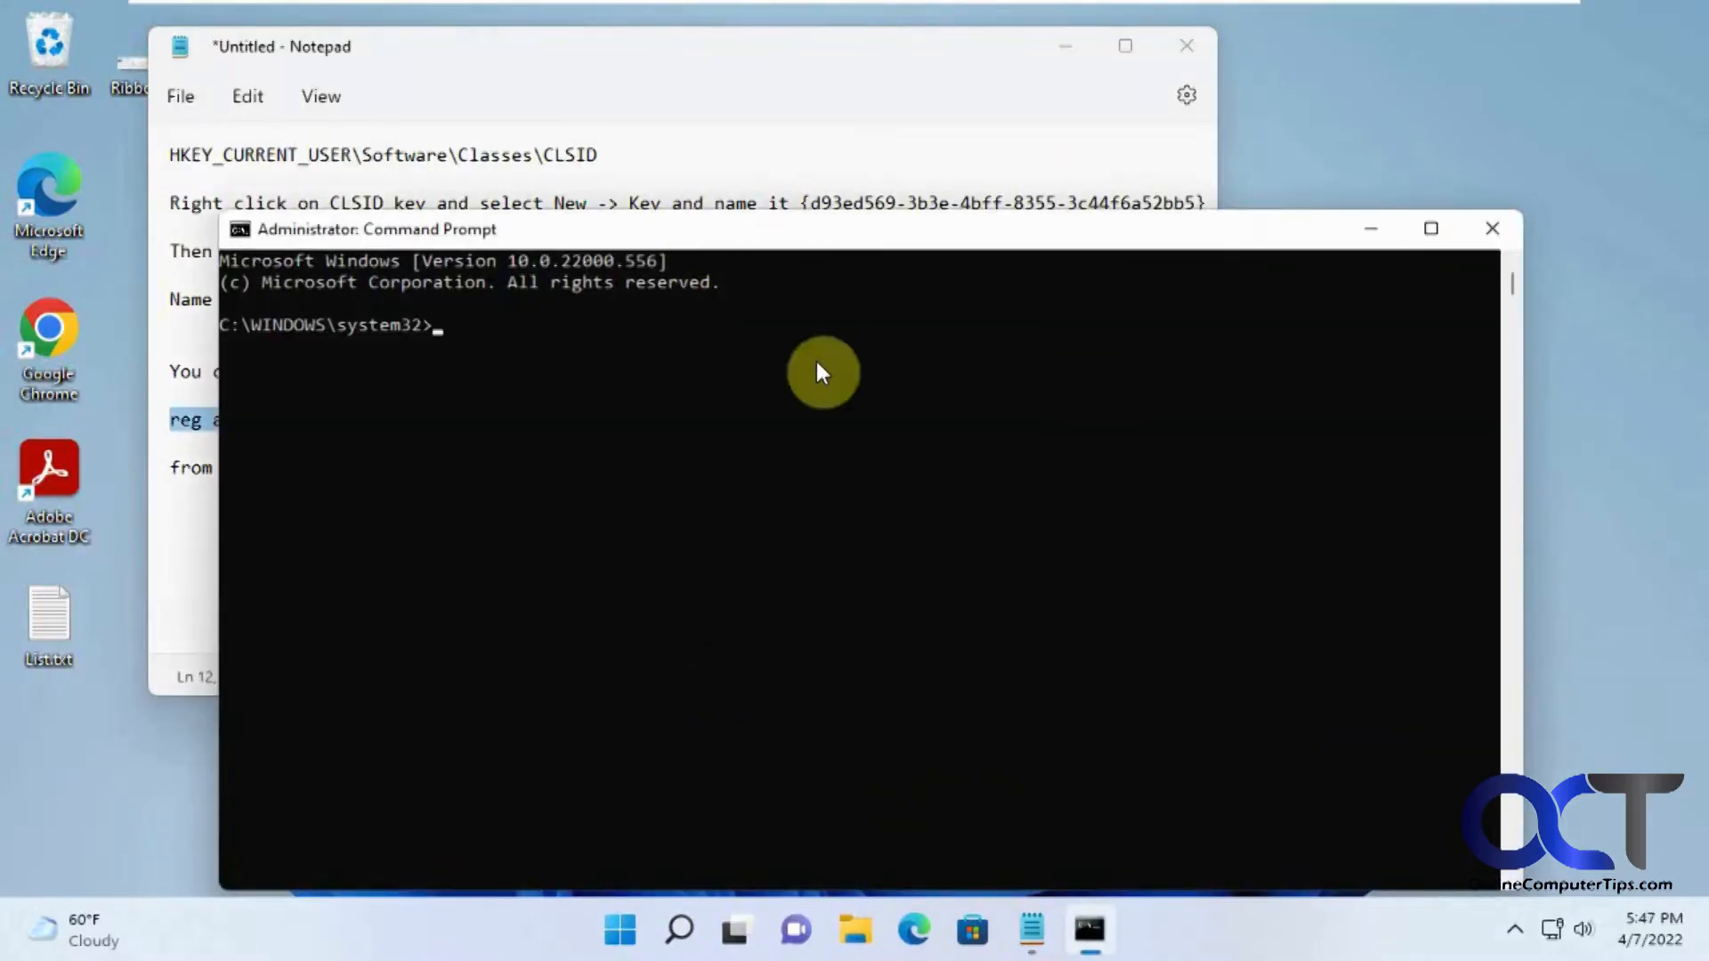
- Paste and run the command reg add "HKCU\Software\Classes\CLSID\{d93ed569-3b3e-4bff-8355-3c44f6a52bb5}\InprocServer32" /f in Command Prompt
{"action": "right_click", "coordinate": [819, 372]}
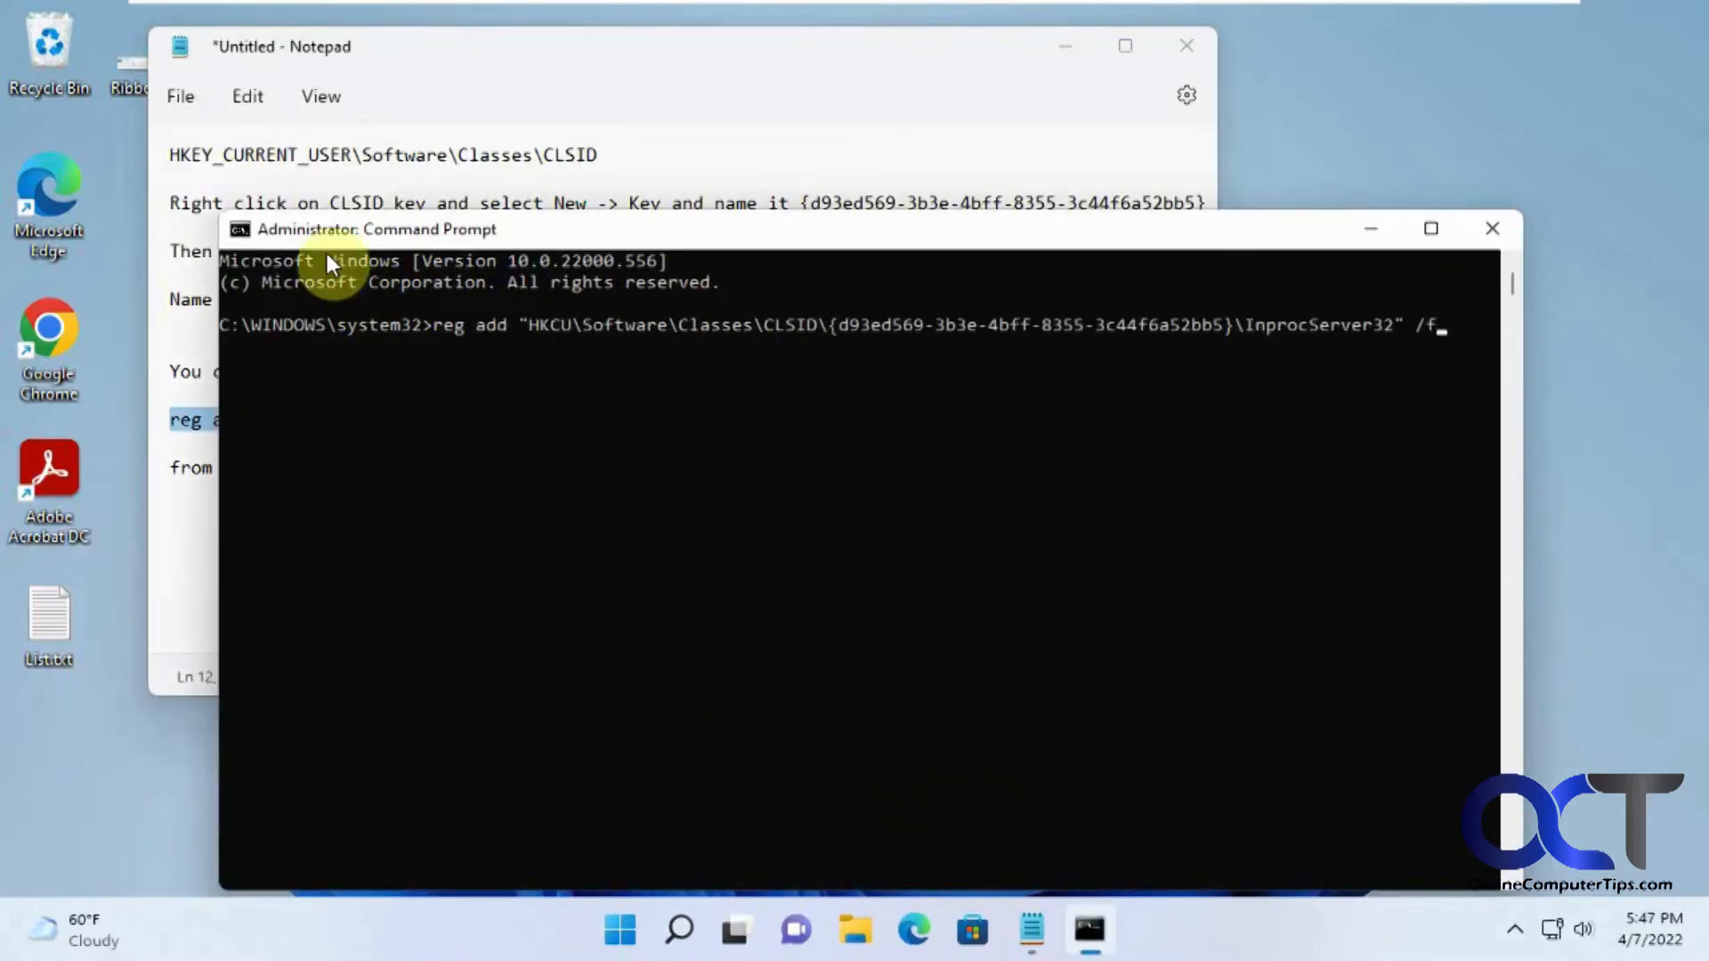
{"action": "left_click", "coordinate": [240, 229]}
{"action": "mouse_move", "coordinate": [341, 451]}
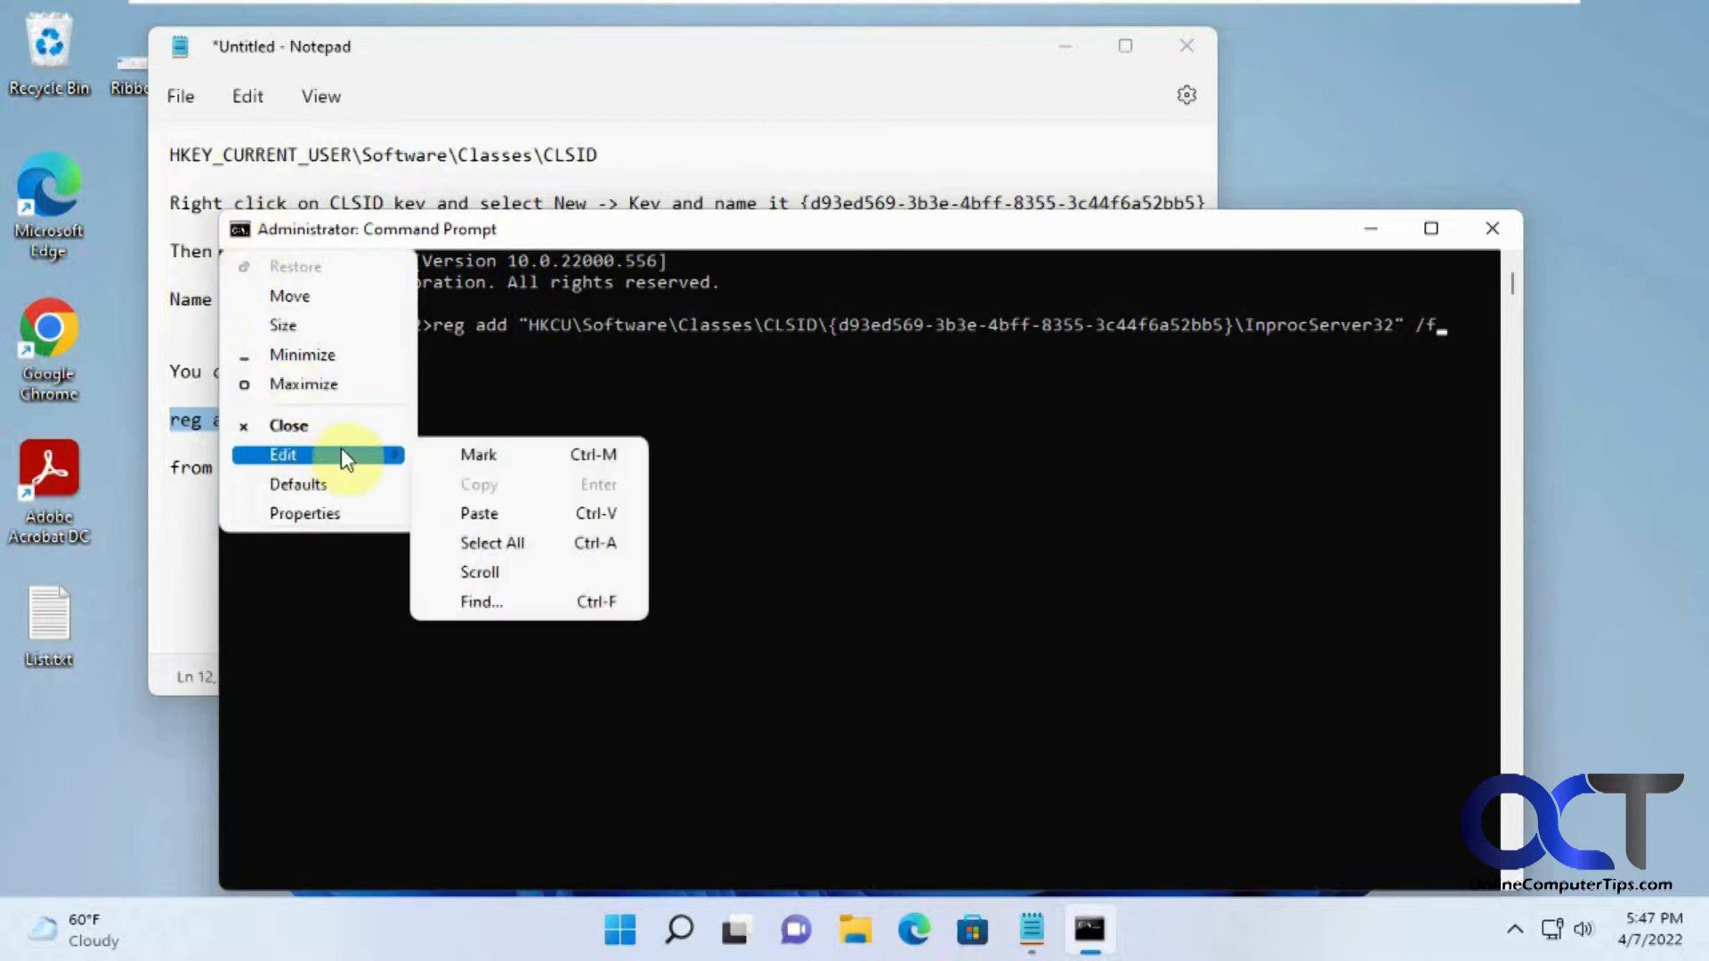
{"action": "left_click", "coordinate": [788, 416]}
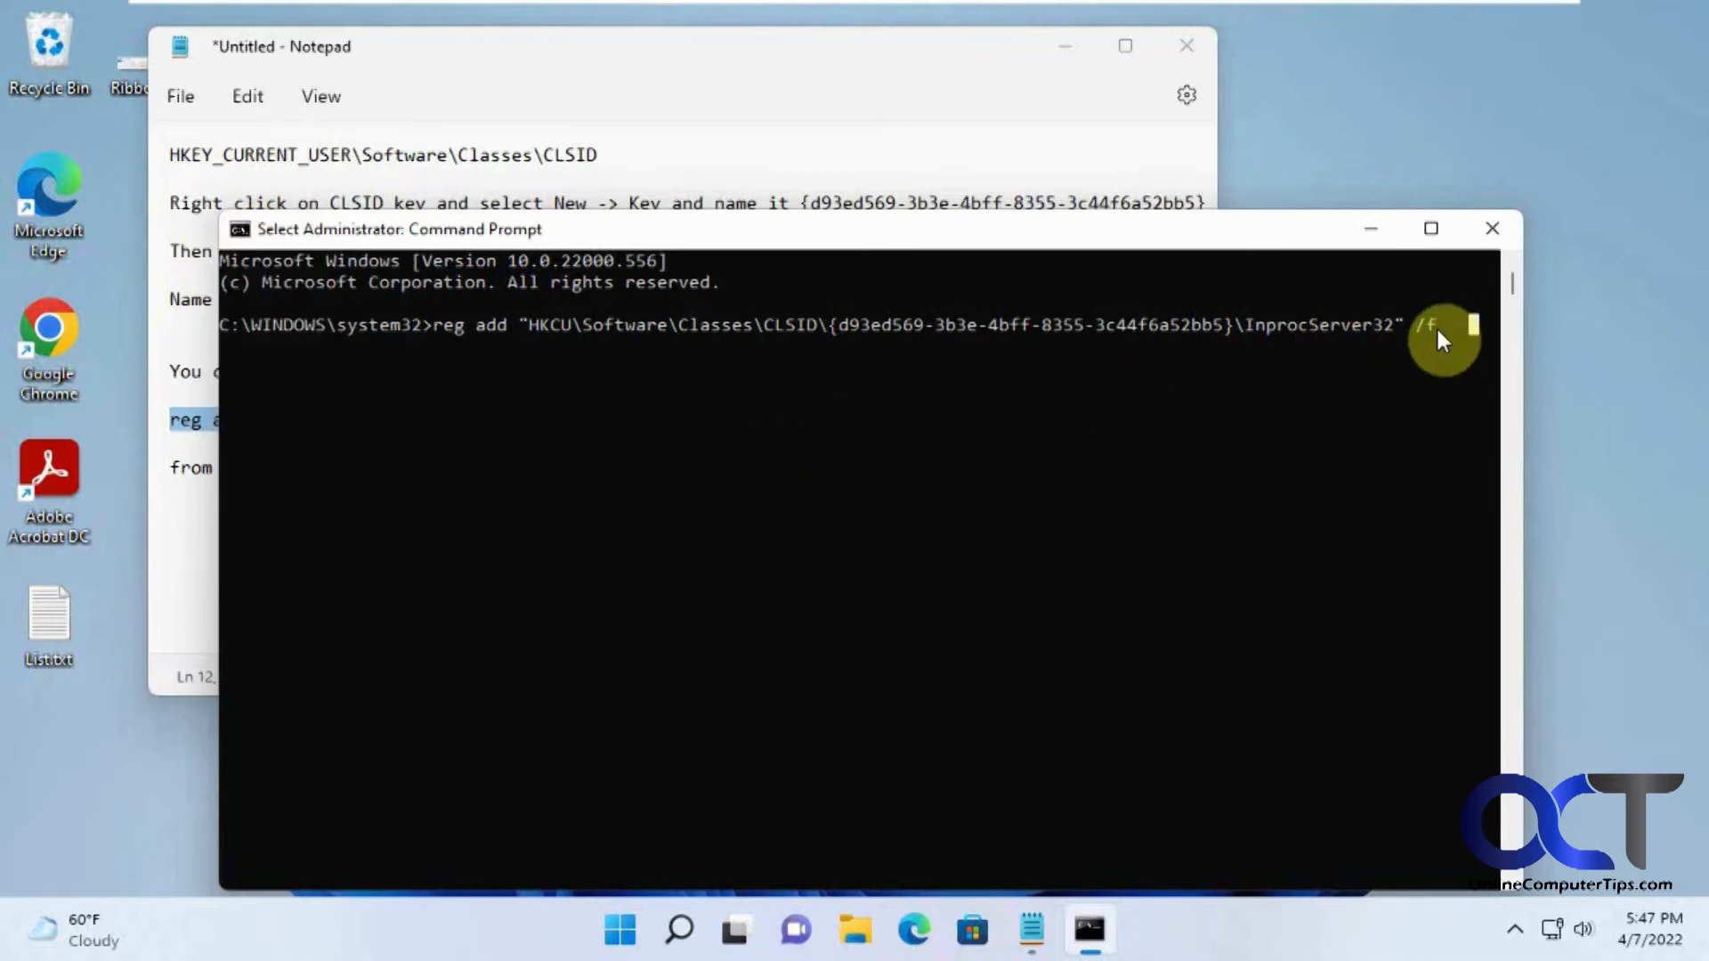
{"action": "key", "text": "Escape"}
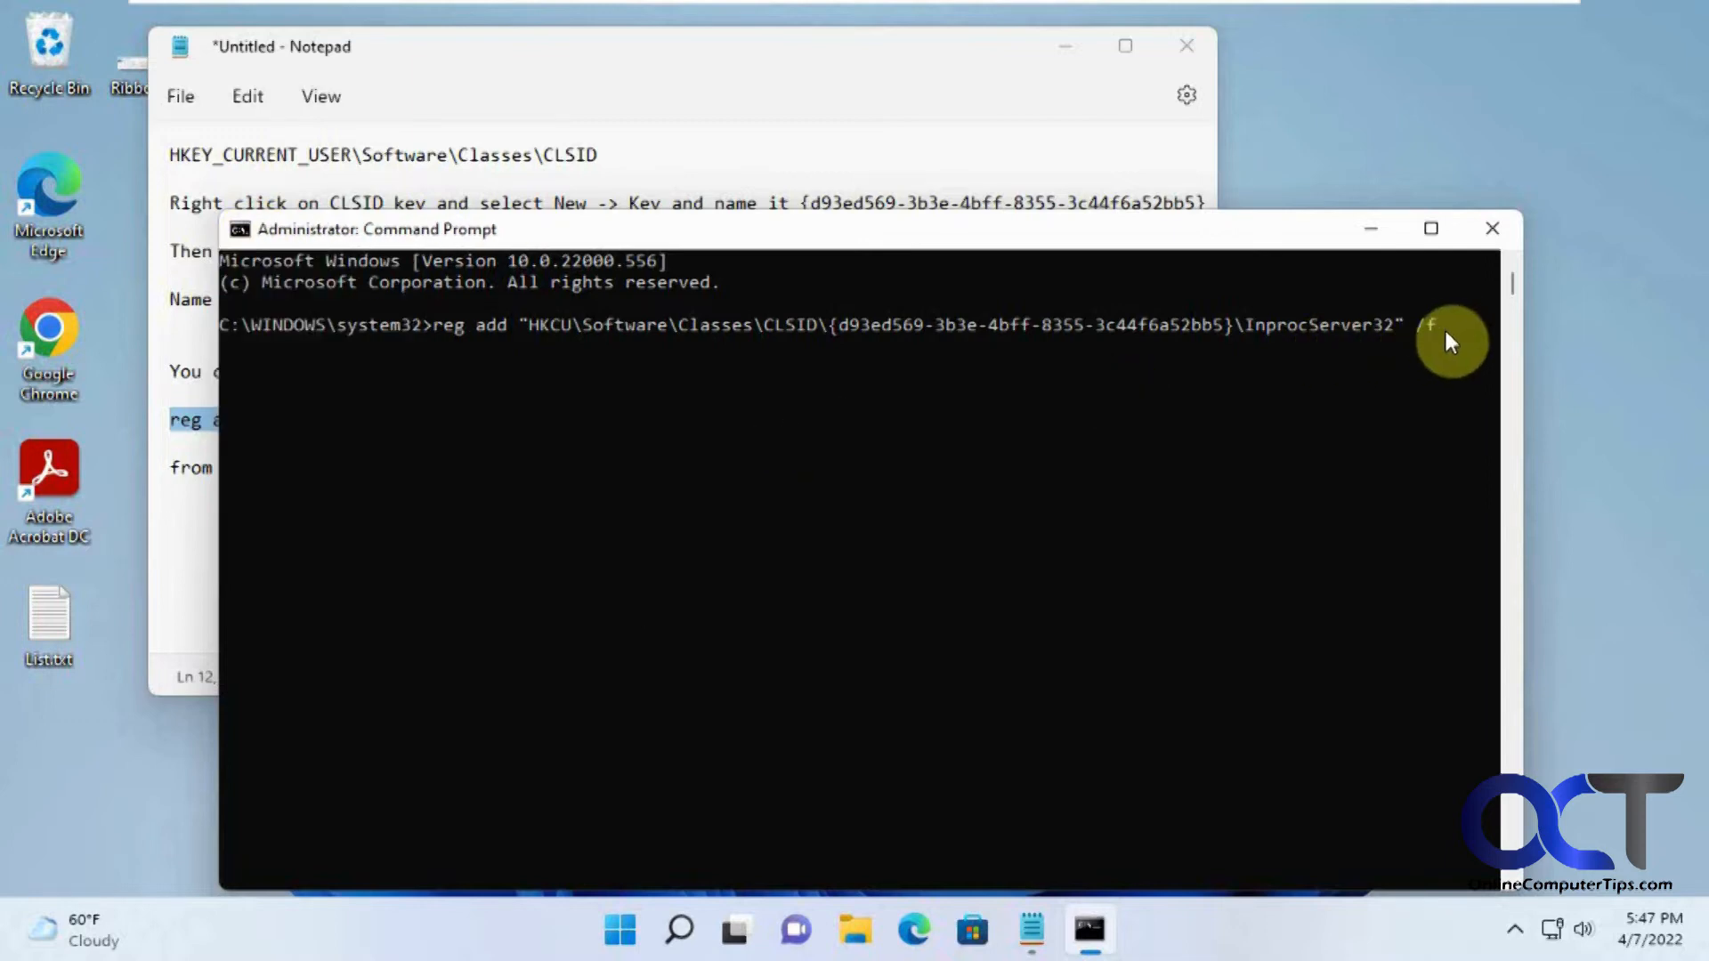
{"action": "key", "text": "Return"}
{"action": "key", "text": "Return"}
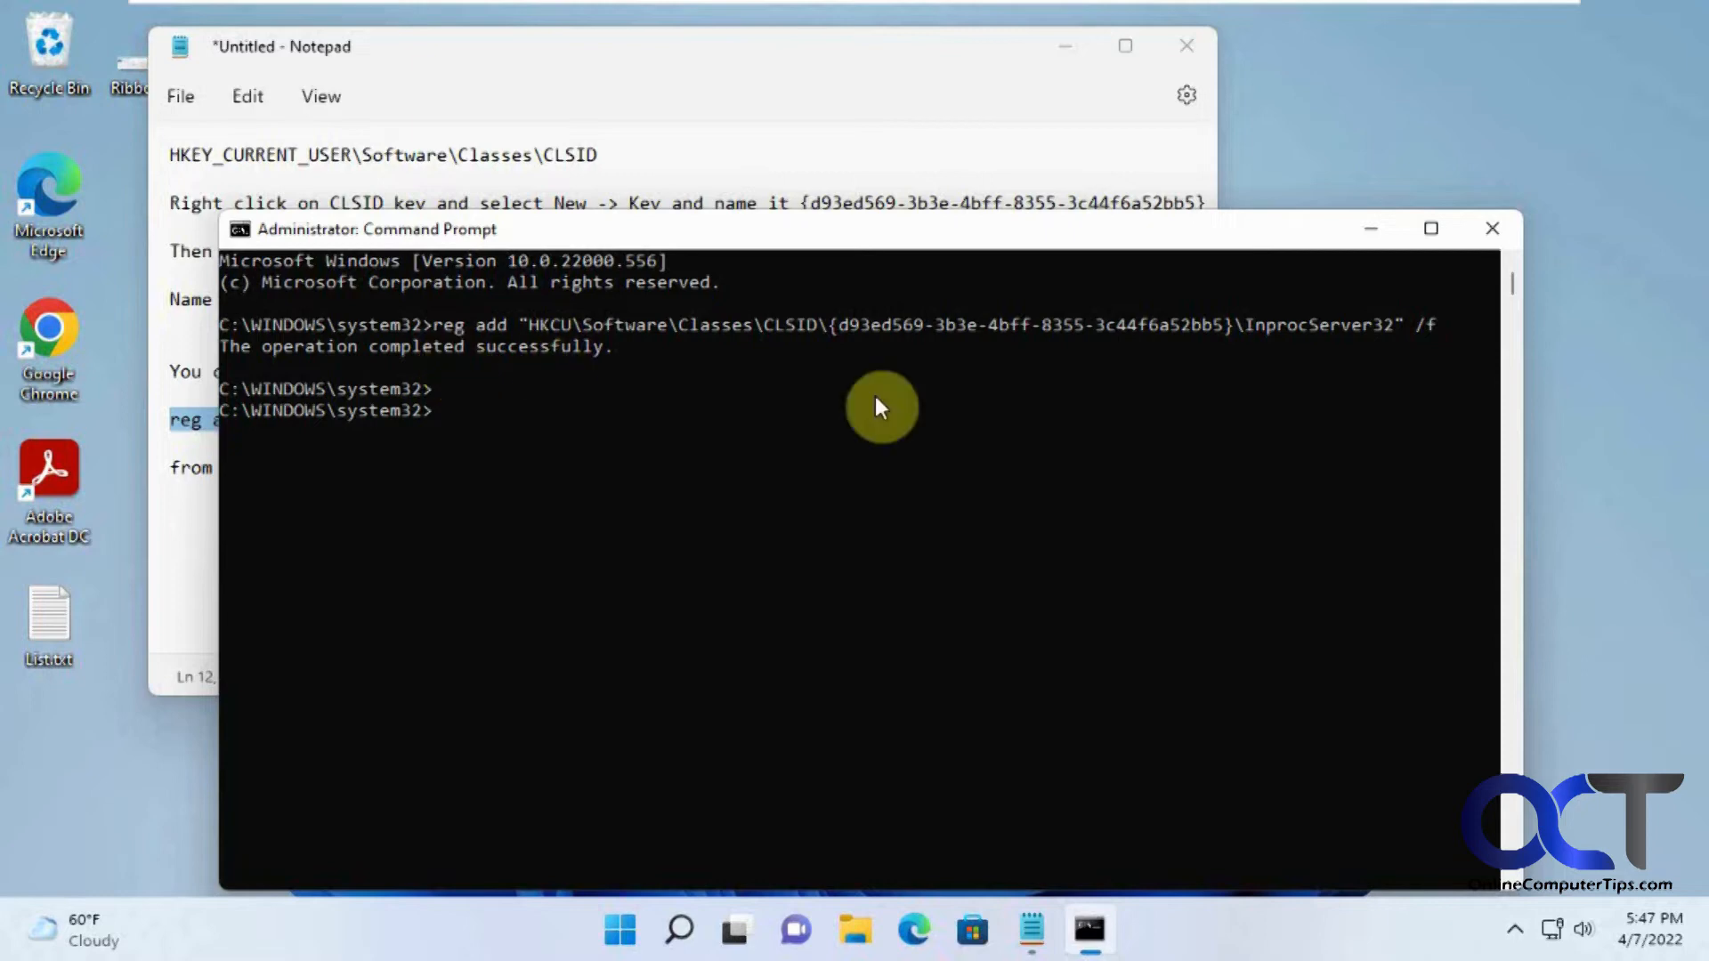
- Close Command Prompt and open Task Manager
{"action": "left_click", "coordinate": [1497, 228]}
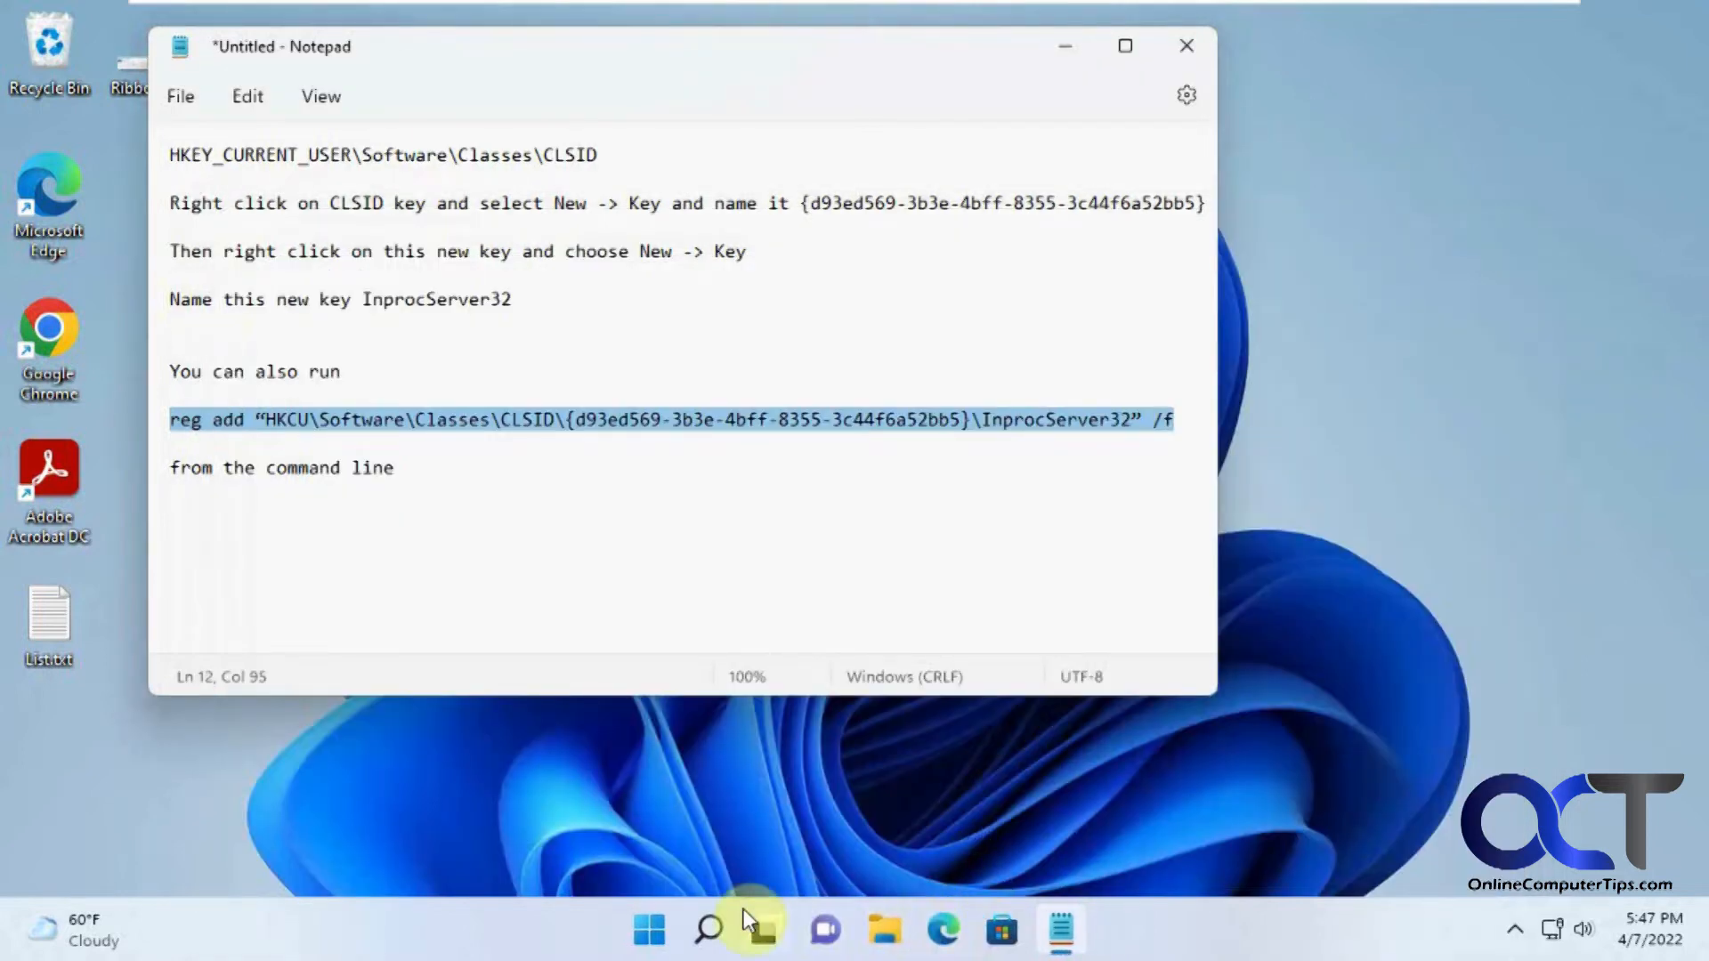
{"action": "right_click", "coordinate": [649, 929]}
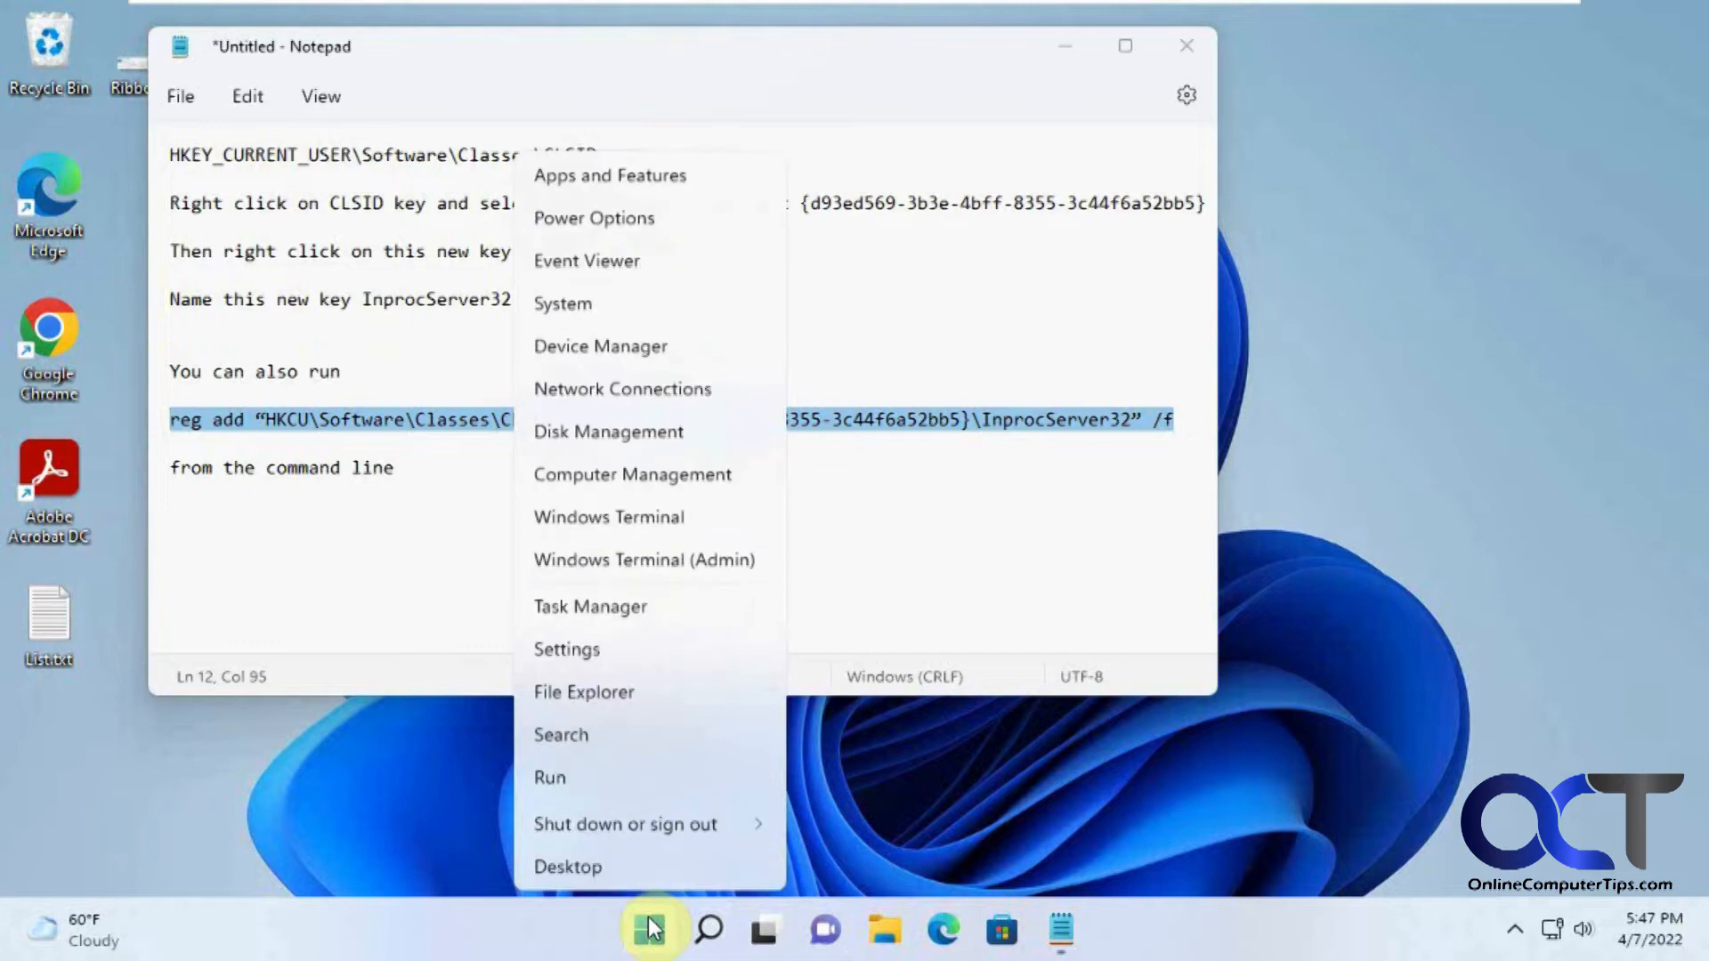
{"action": "left_click", "coordinate": [610, 605]}
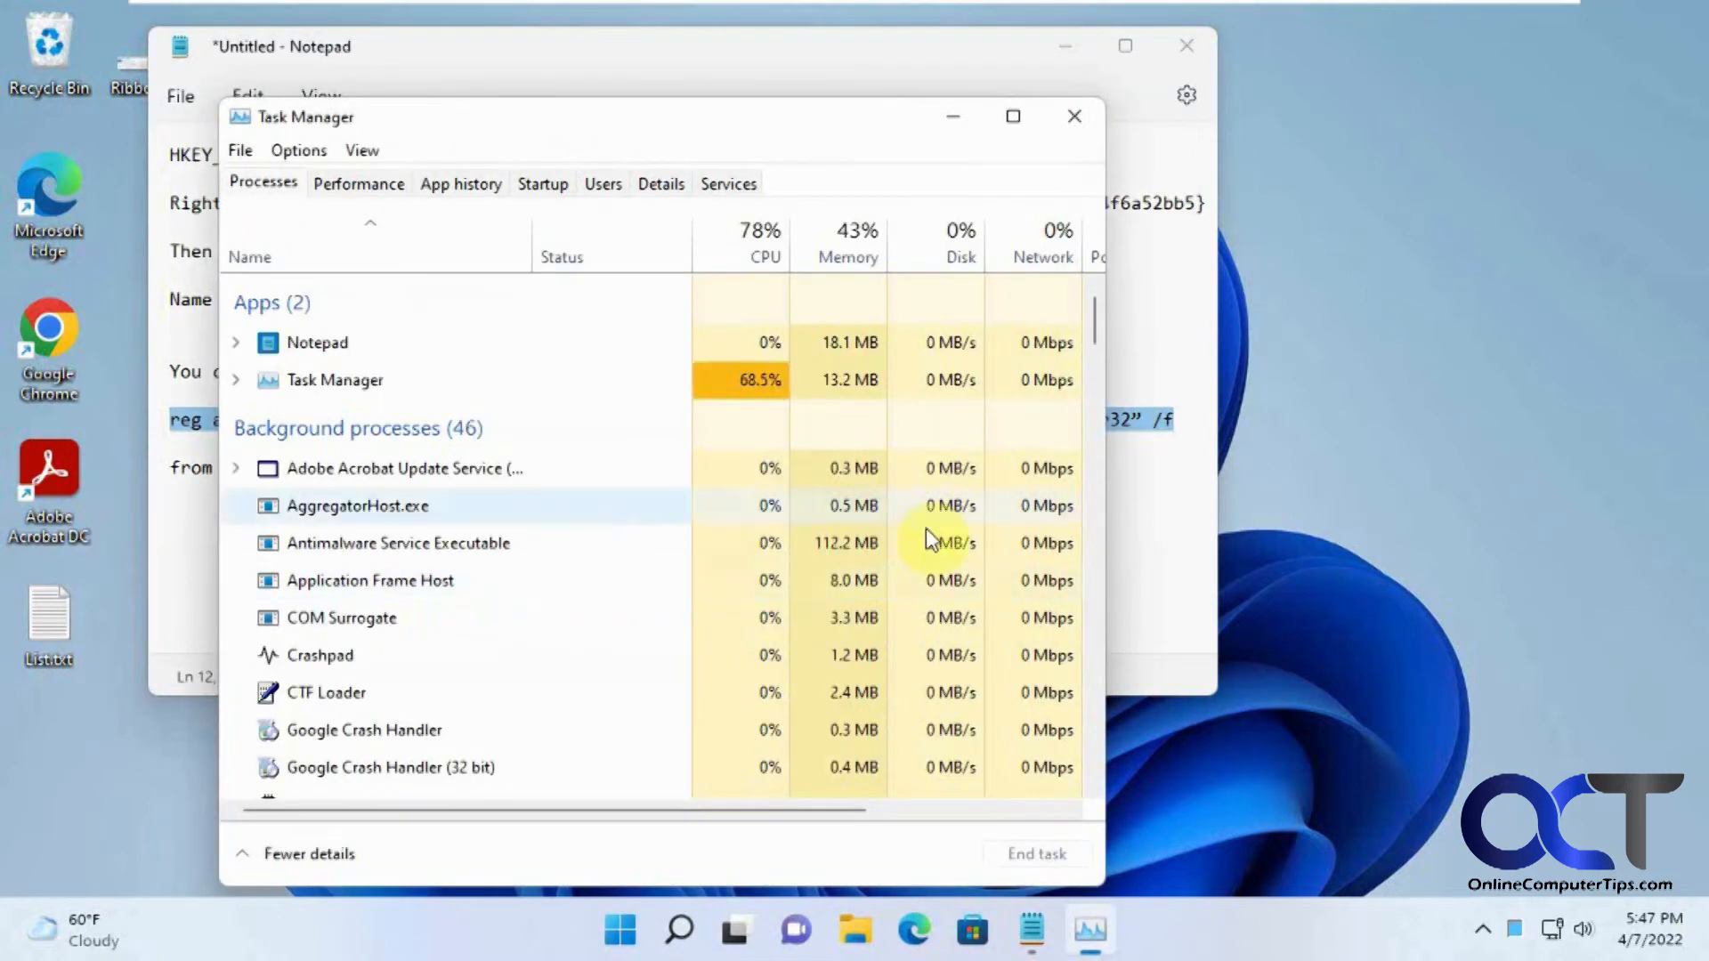
- Find the Windows Explorer process in Task Manager and restart it
{"action": "left_click_drag", "start_coordinate": [1093, 329], "coordinate": [1098, 753]}
{"action": "left_click", "coordinate": [388, 595]}
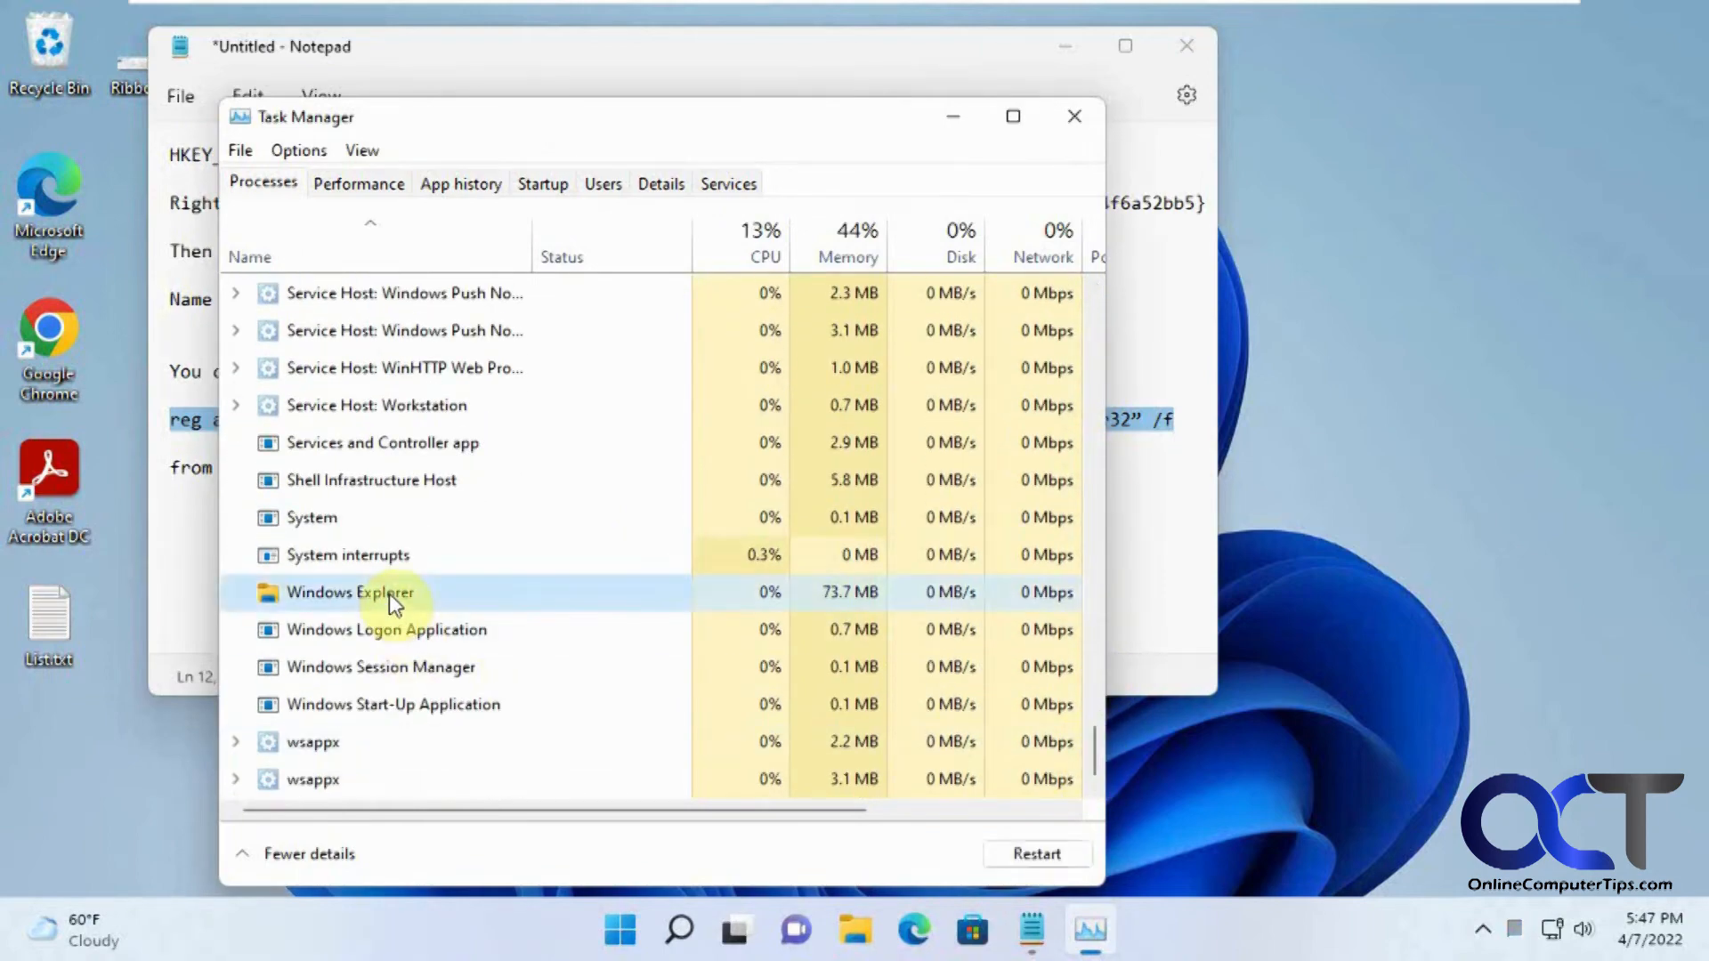
{"action": "left_click", "coordinate": [1017, 853]}
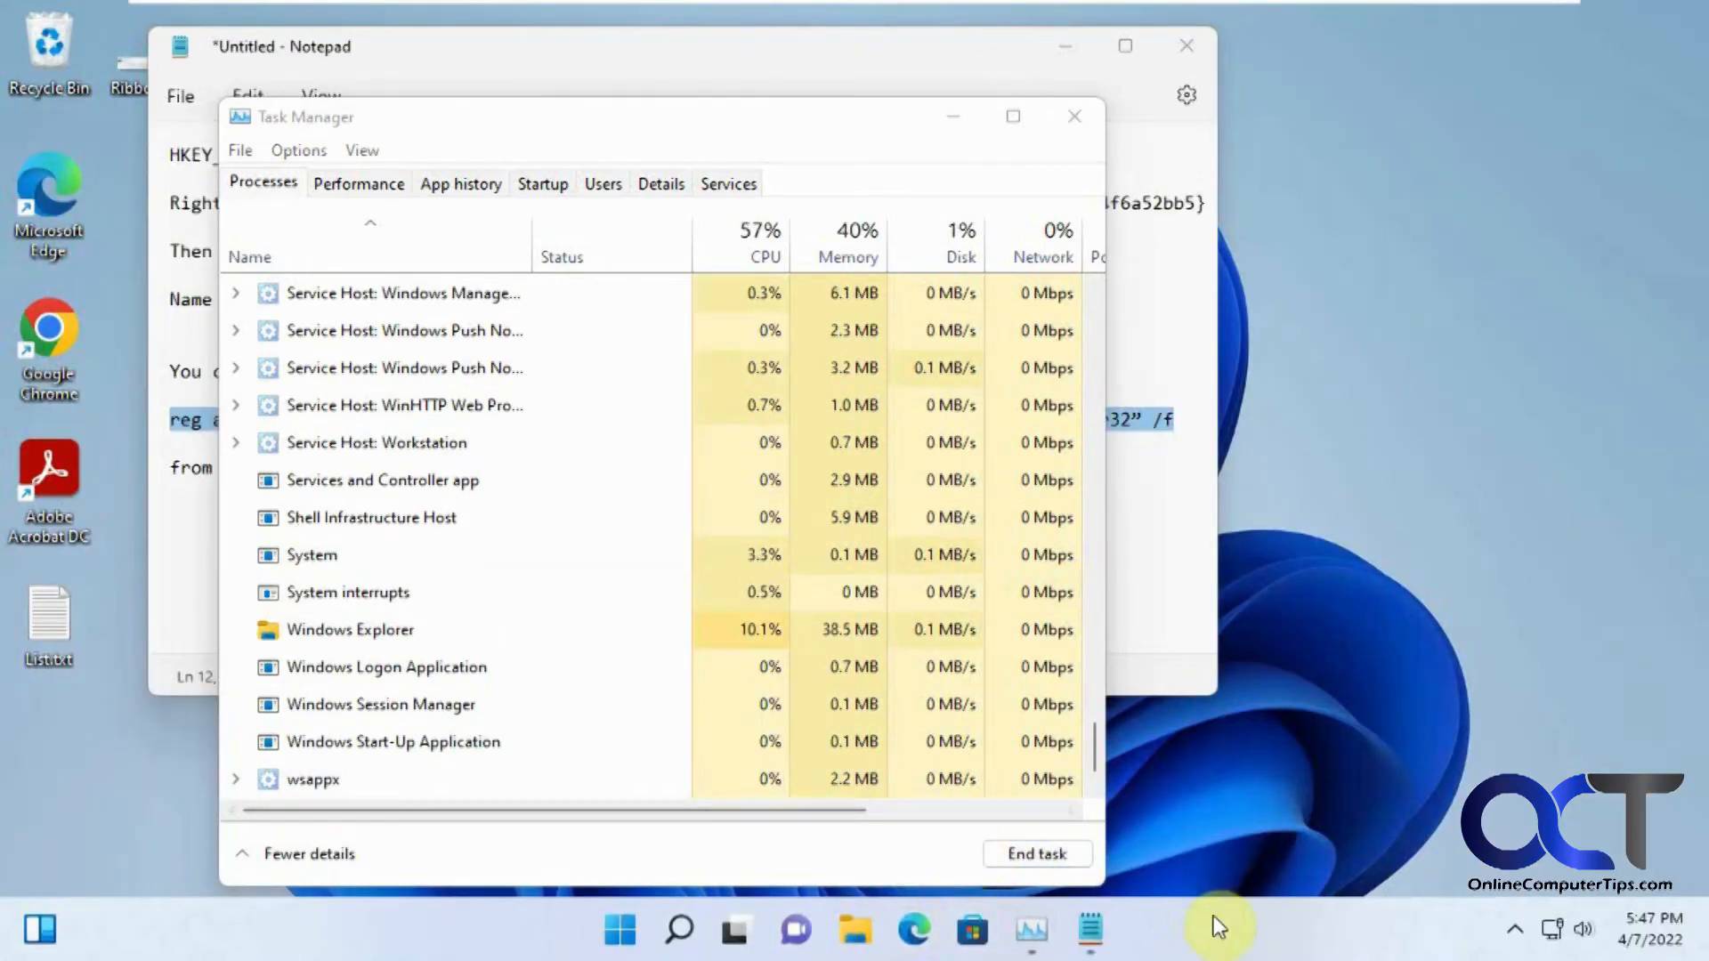
- Open File Explorer and examine the Home, Share and View commands of its ribbon
{"action": "left_click", "coordinate": [860, 931]}
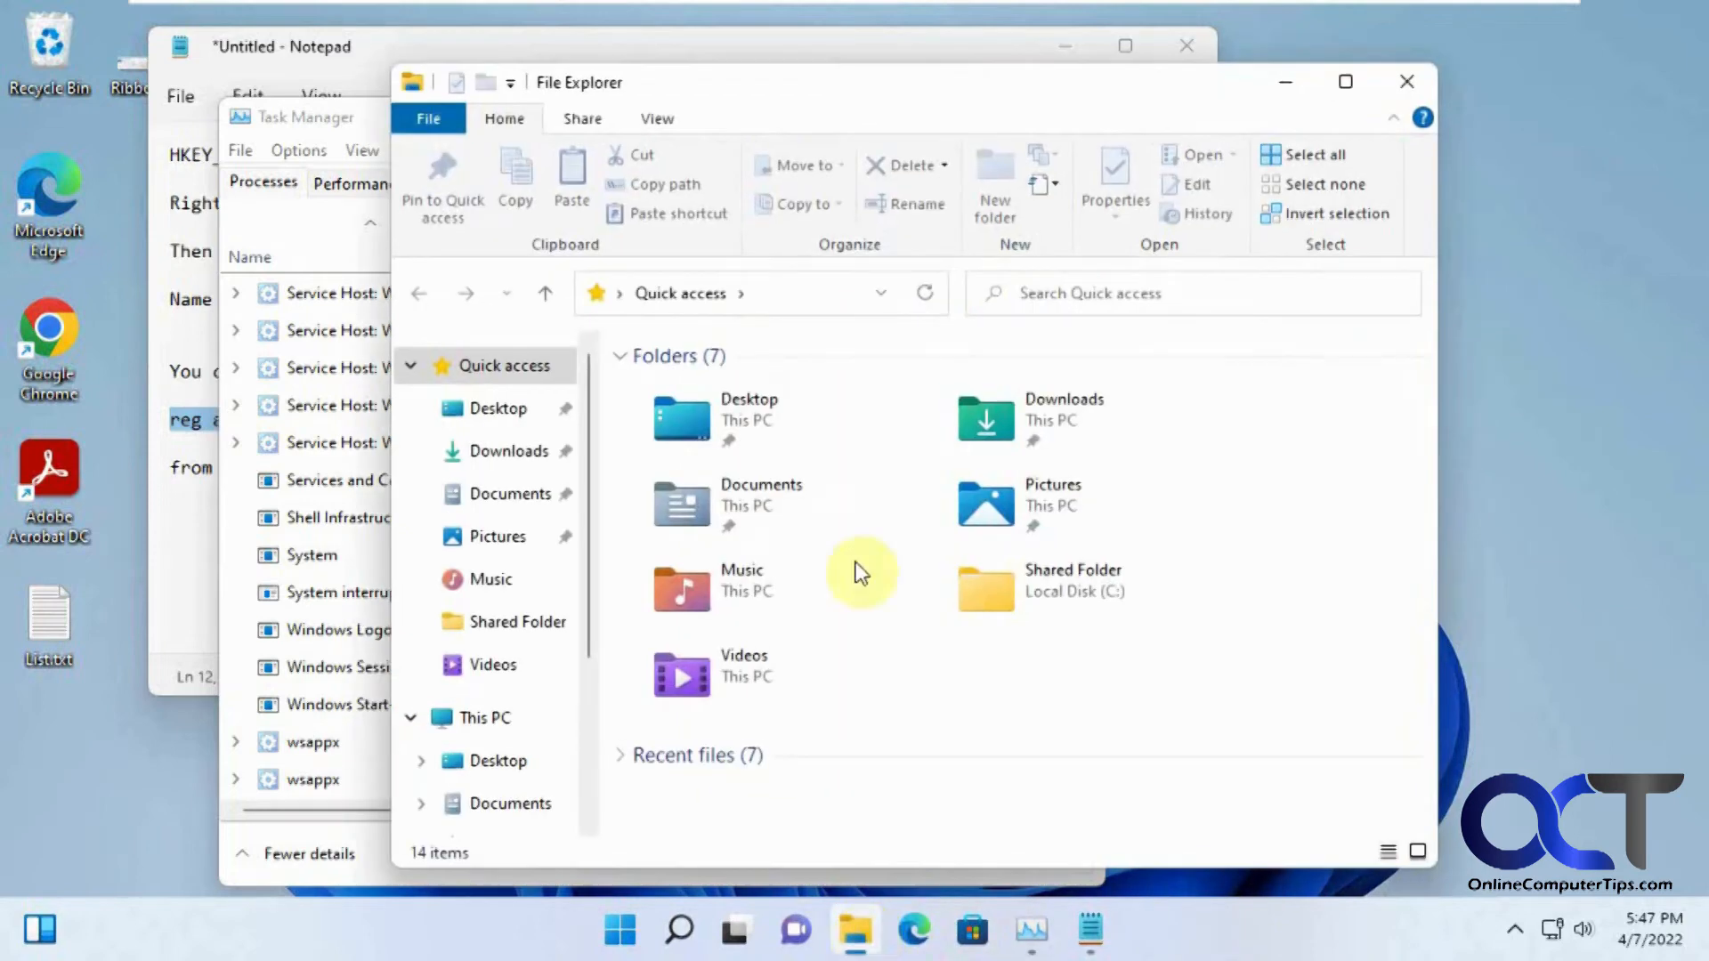
{"action": "left_click", "coordinate": [589, 119]}
{"action": "left_click", "coordinate": [656, 116]}
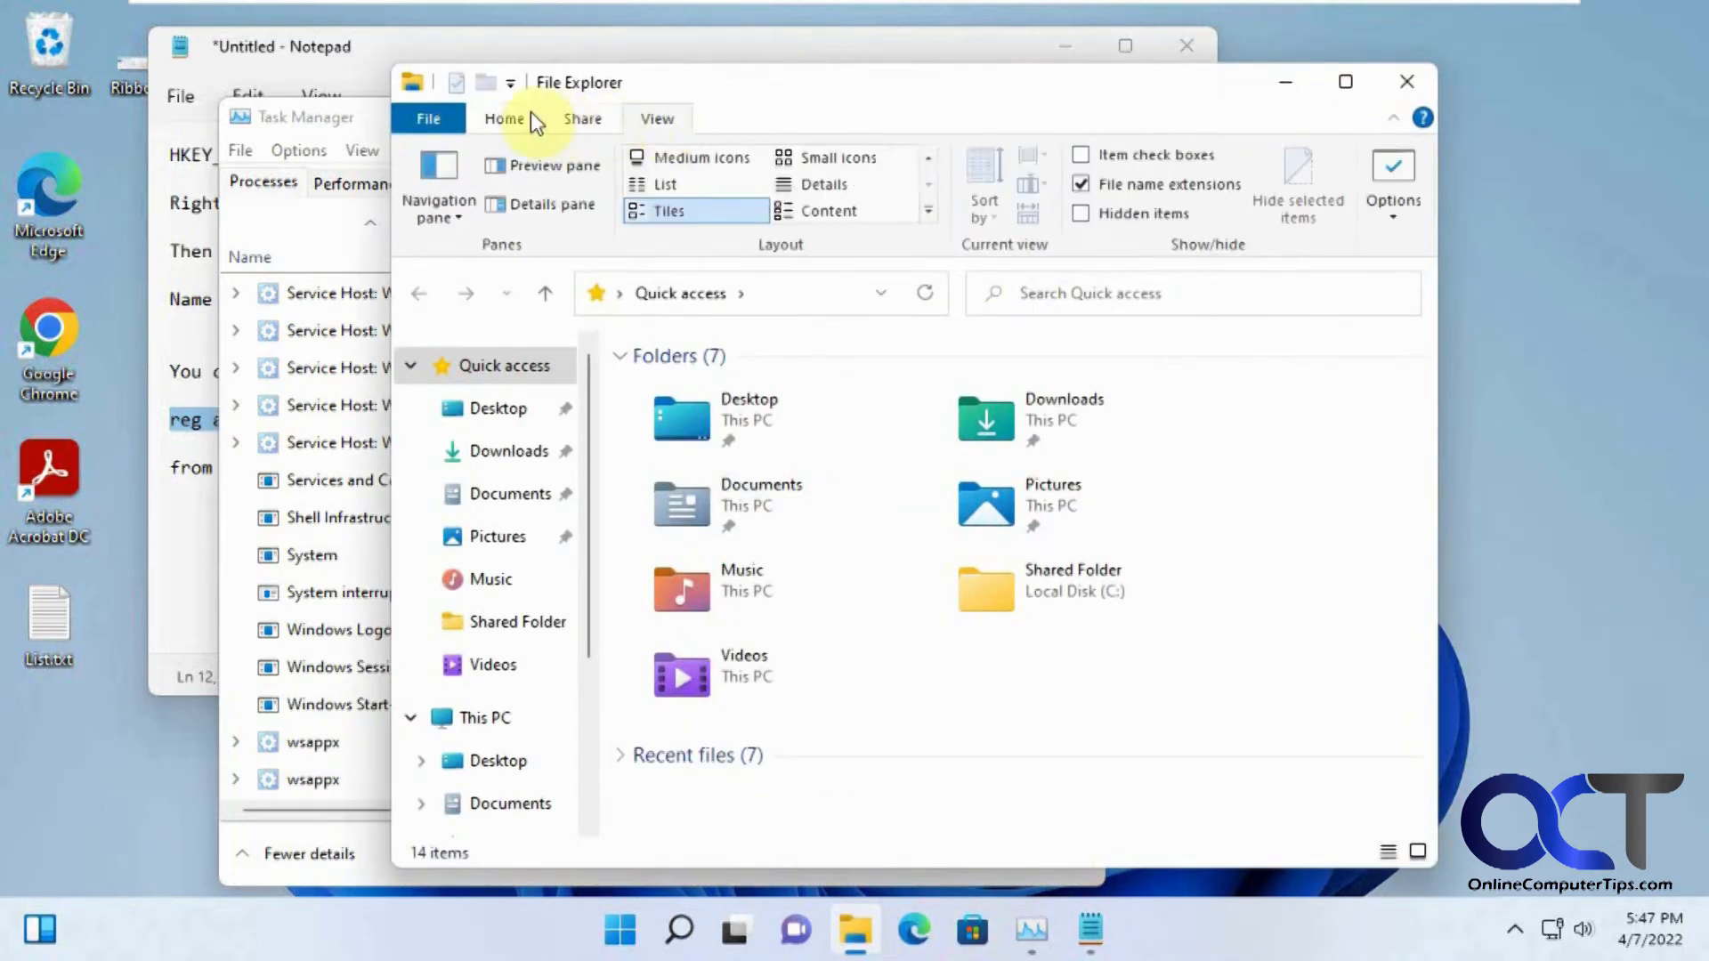
{"action": "left_click", "coordinate": [532, 112]}
{"action": "left_click", "coordinate": [566, 120]}
{"action": "left_click", "coordinate": [507, 118]}
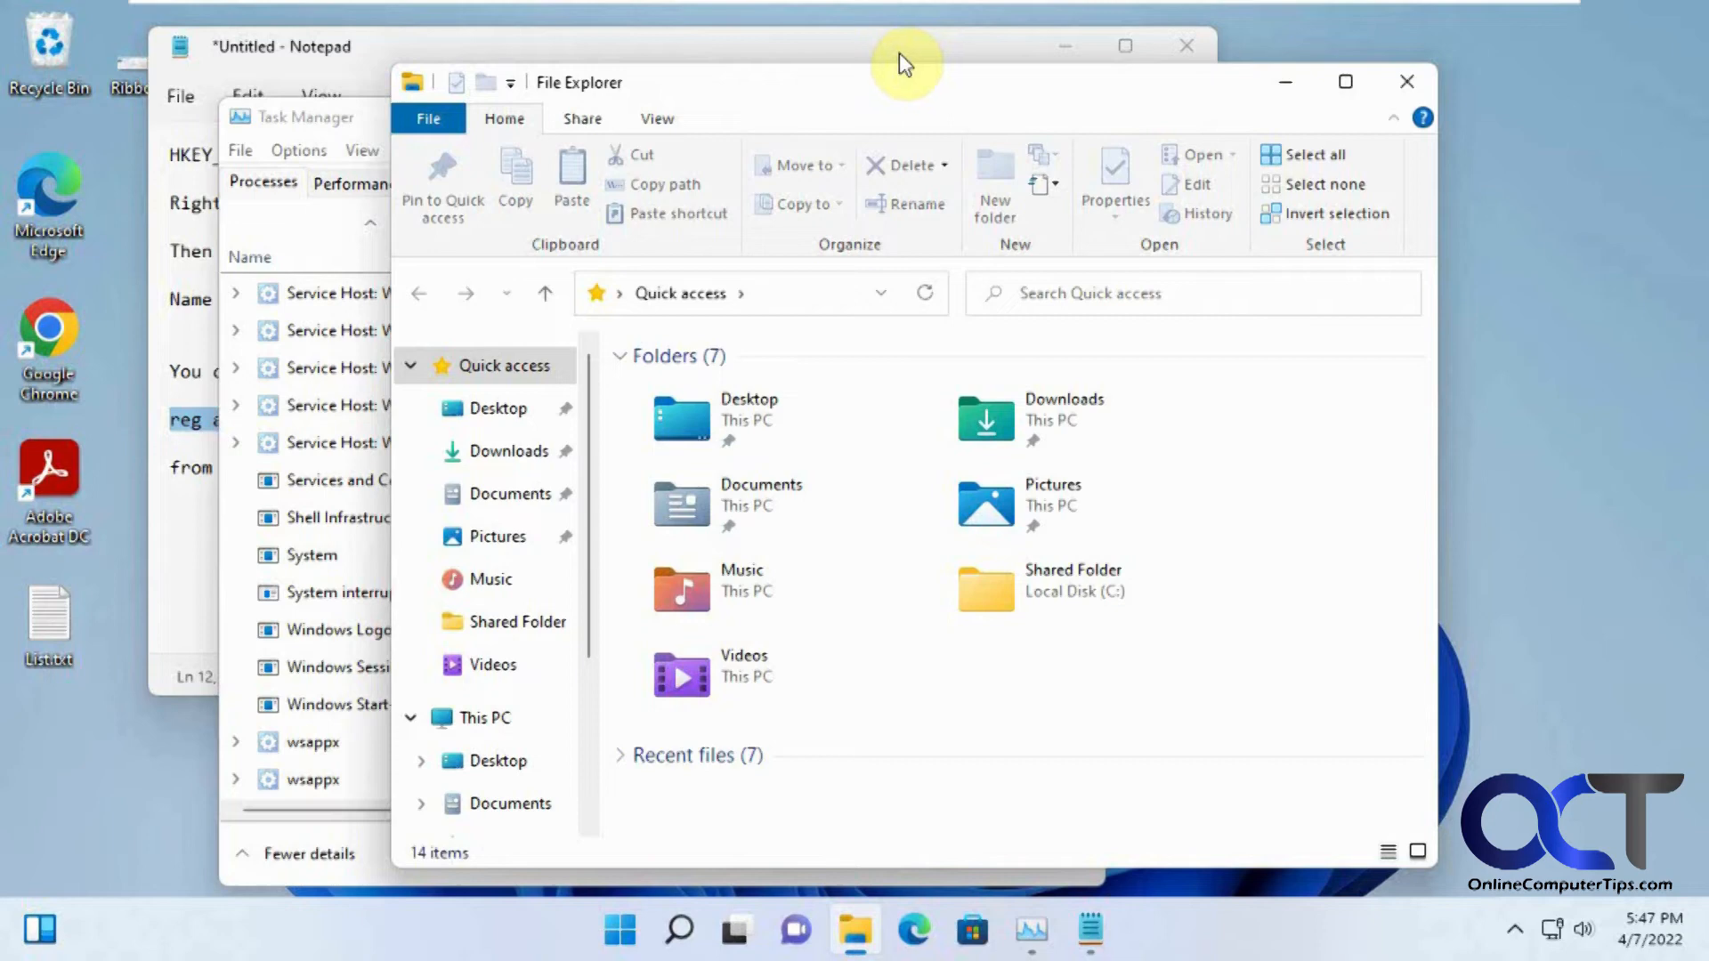
- Bring the Notepad instructions forward, then search for regedit and launch Registry Editor, approving the permission request
{"action": "left_click", "coordinate": [853, 49]}
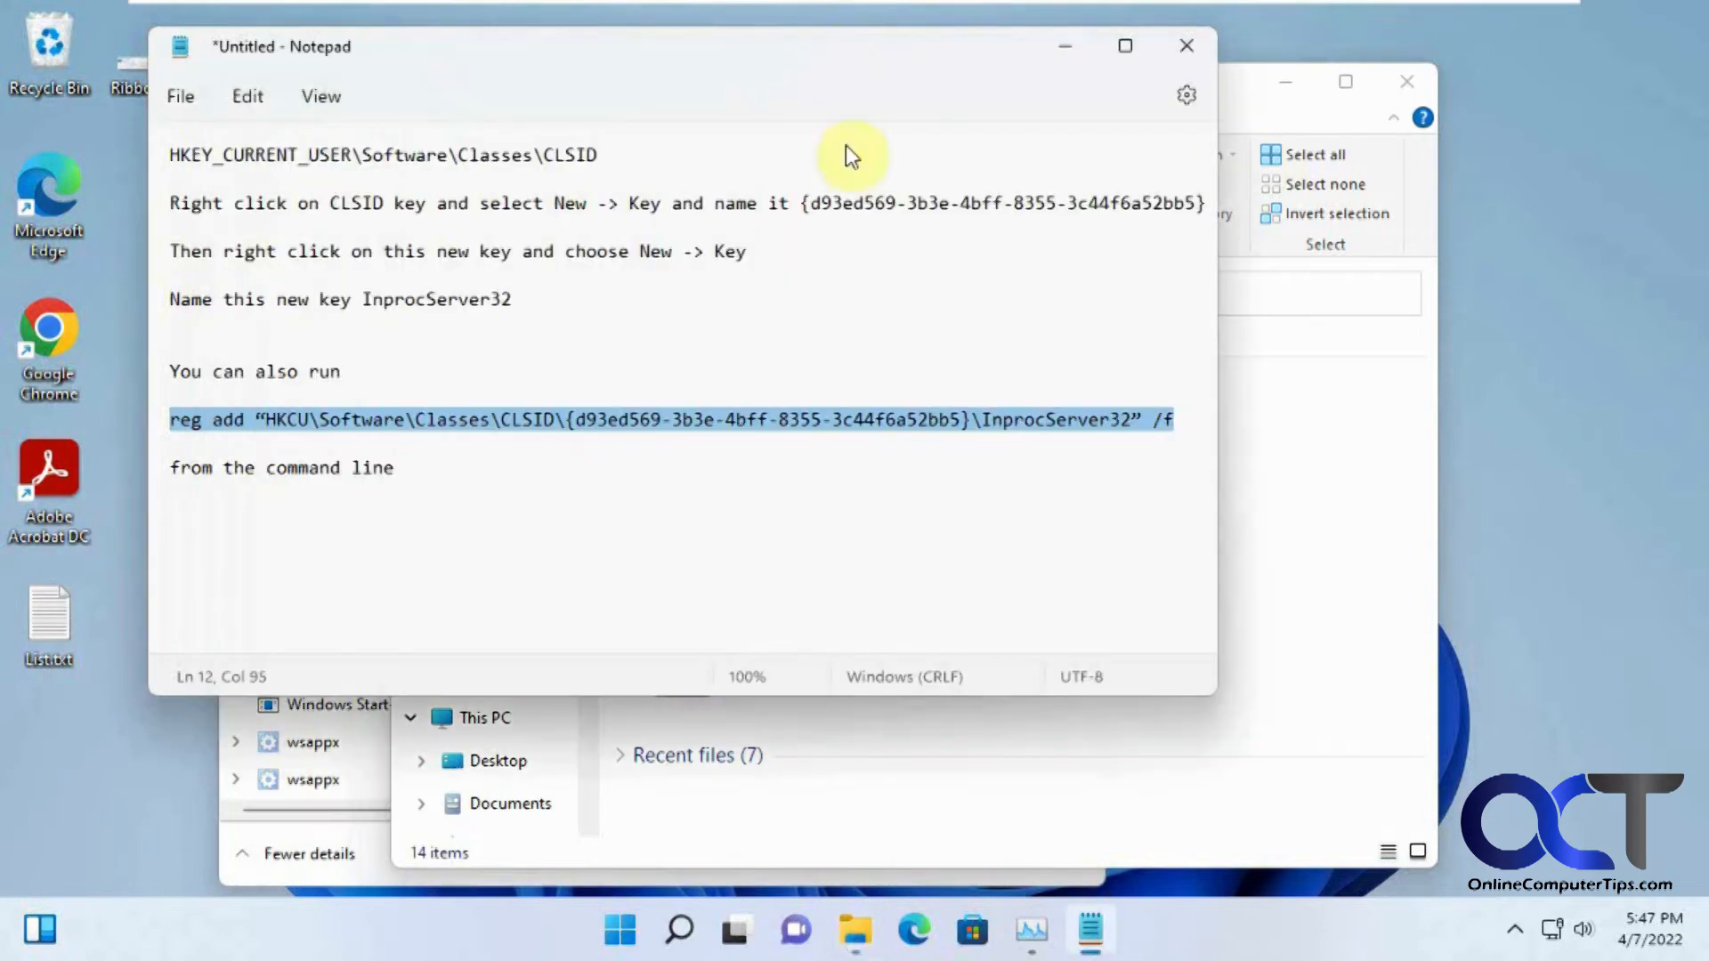
{"action": "left_click", "coordinate": [674, 934]}
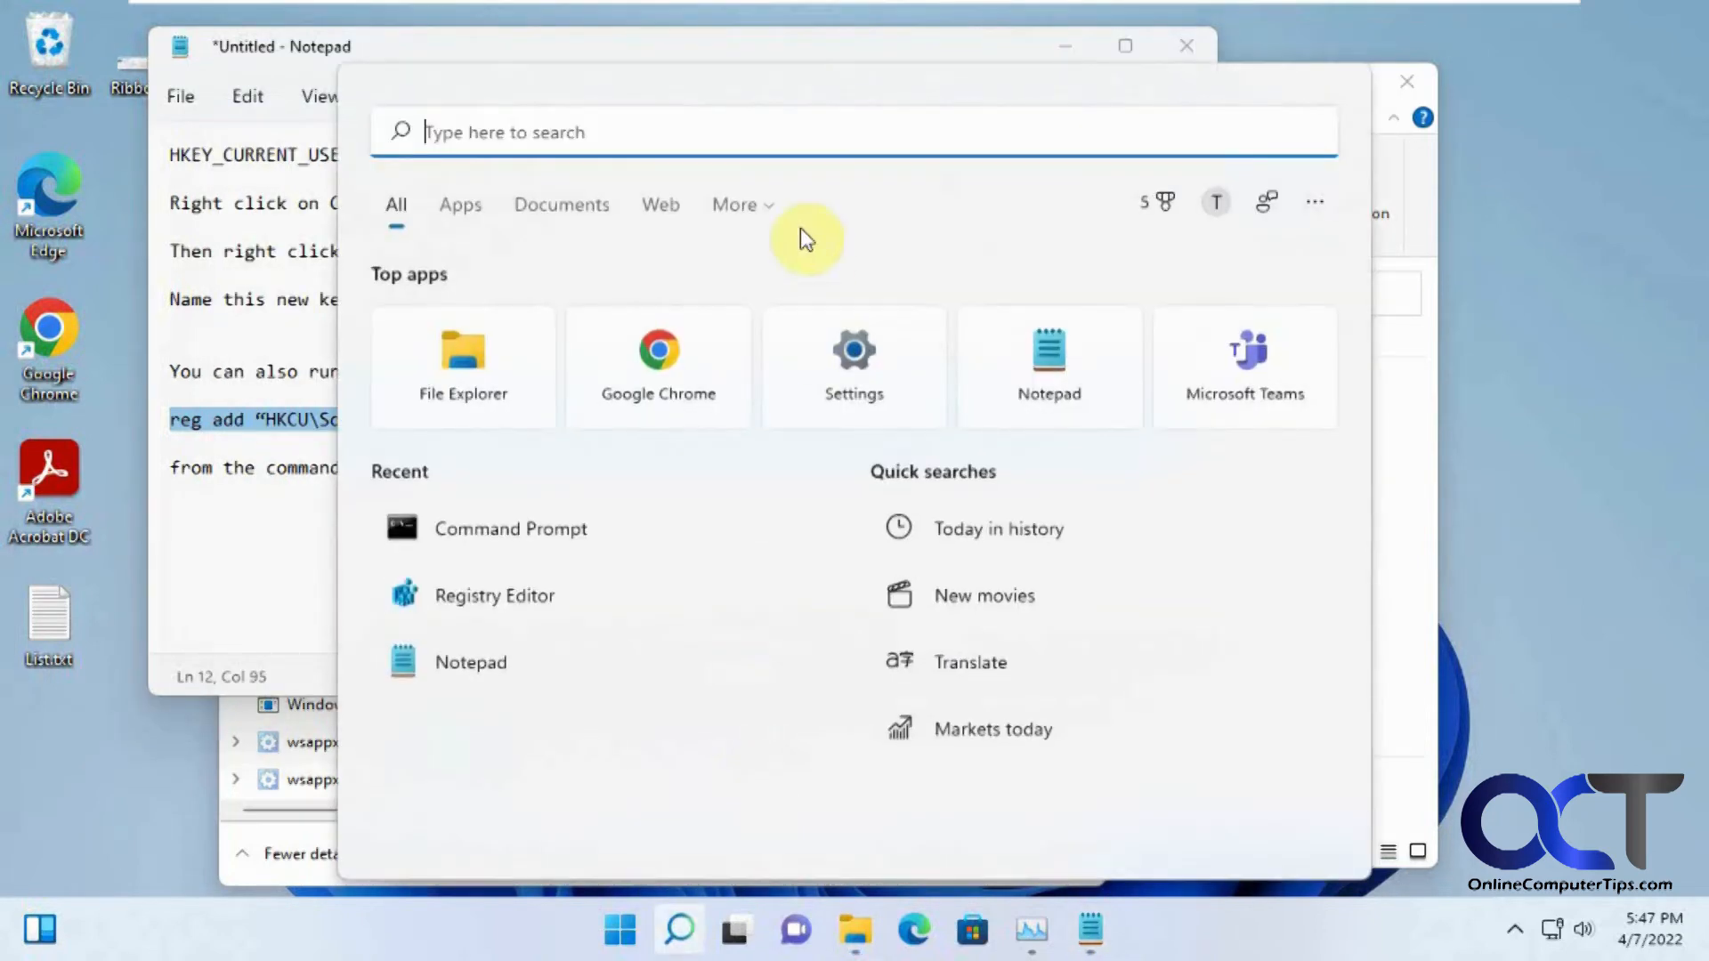
{"action": "type", "text": "regedit"}
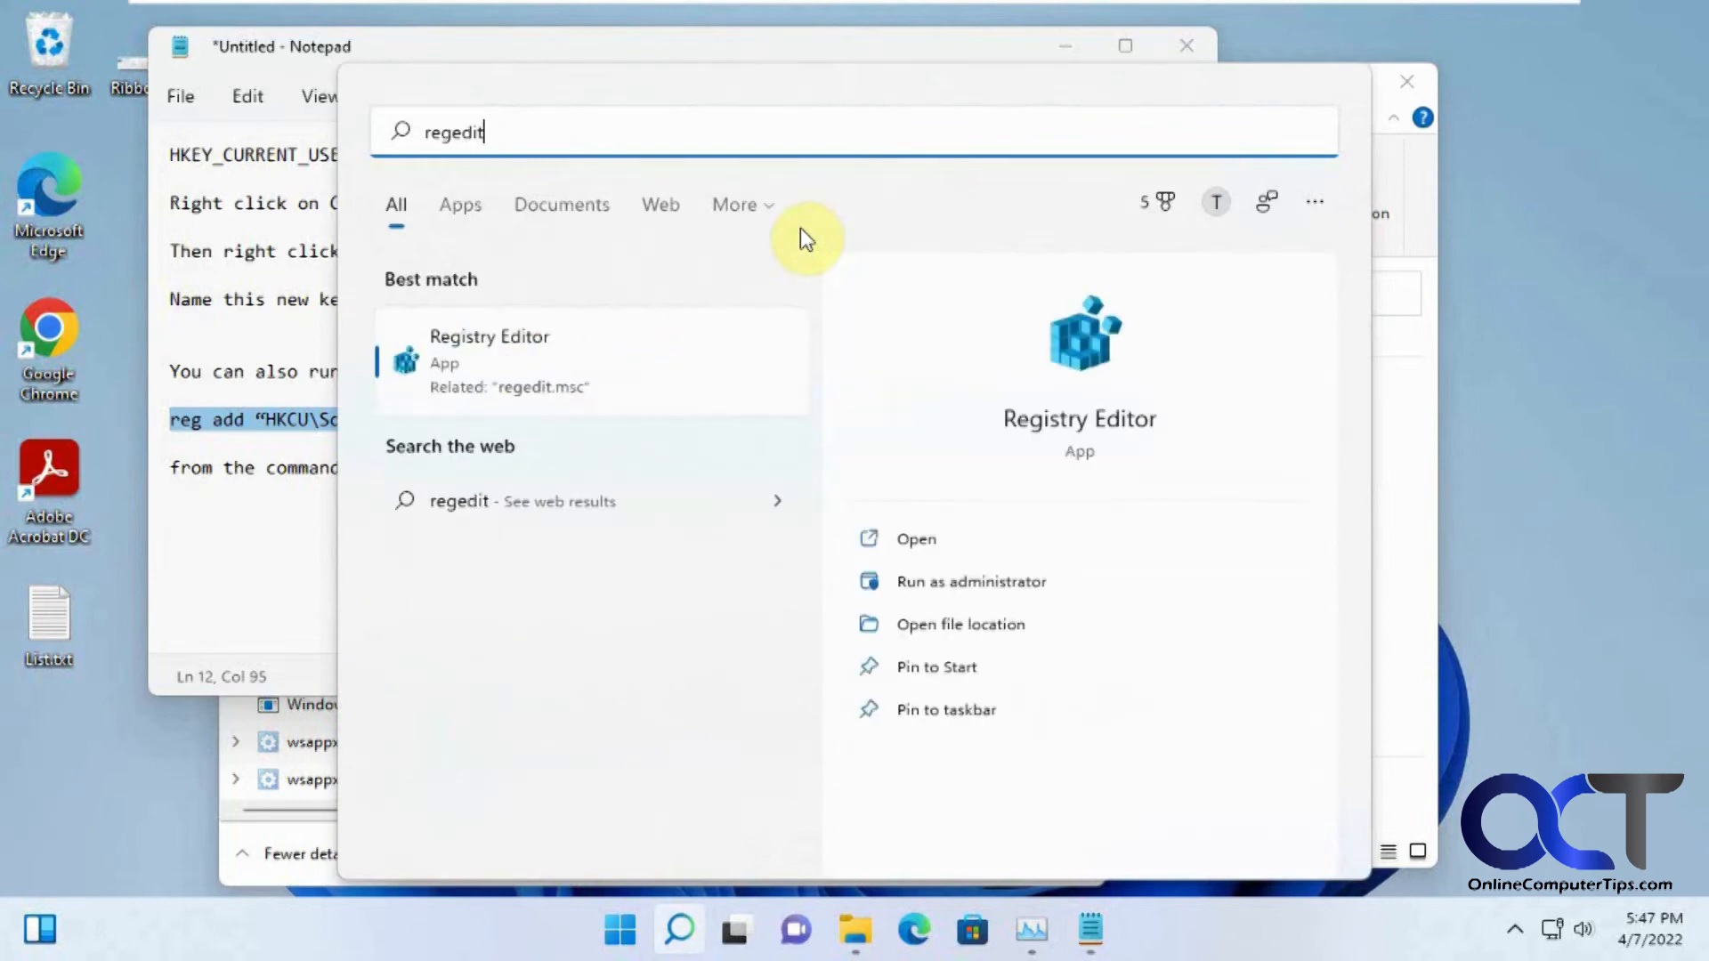
{"action": "left_click", "coordinate": [1081, 445]}
{"action": "left_click", "coordinate": [751, 673]}
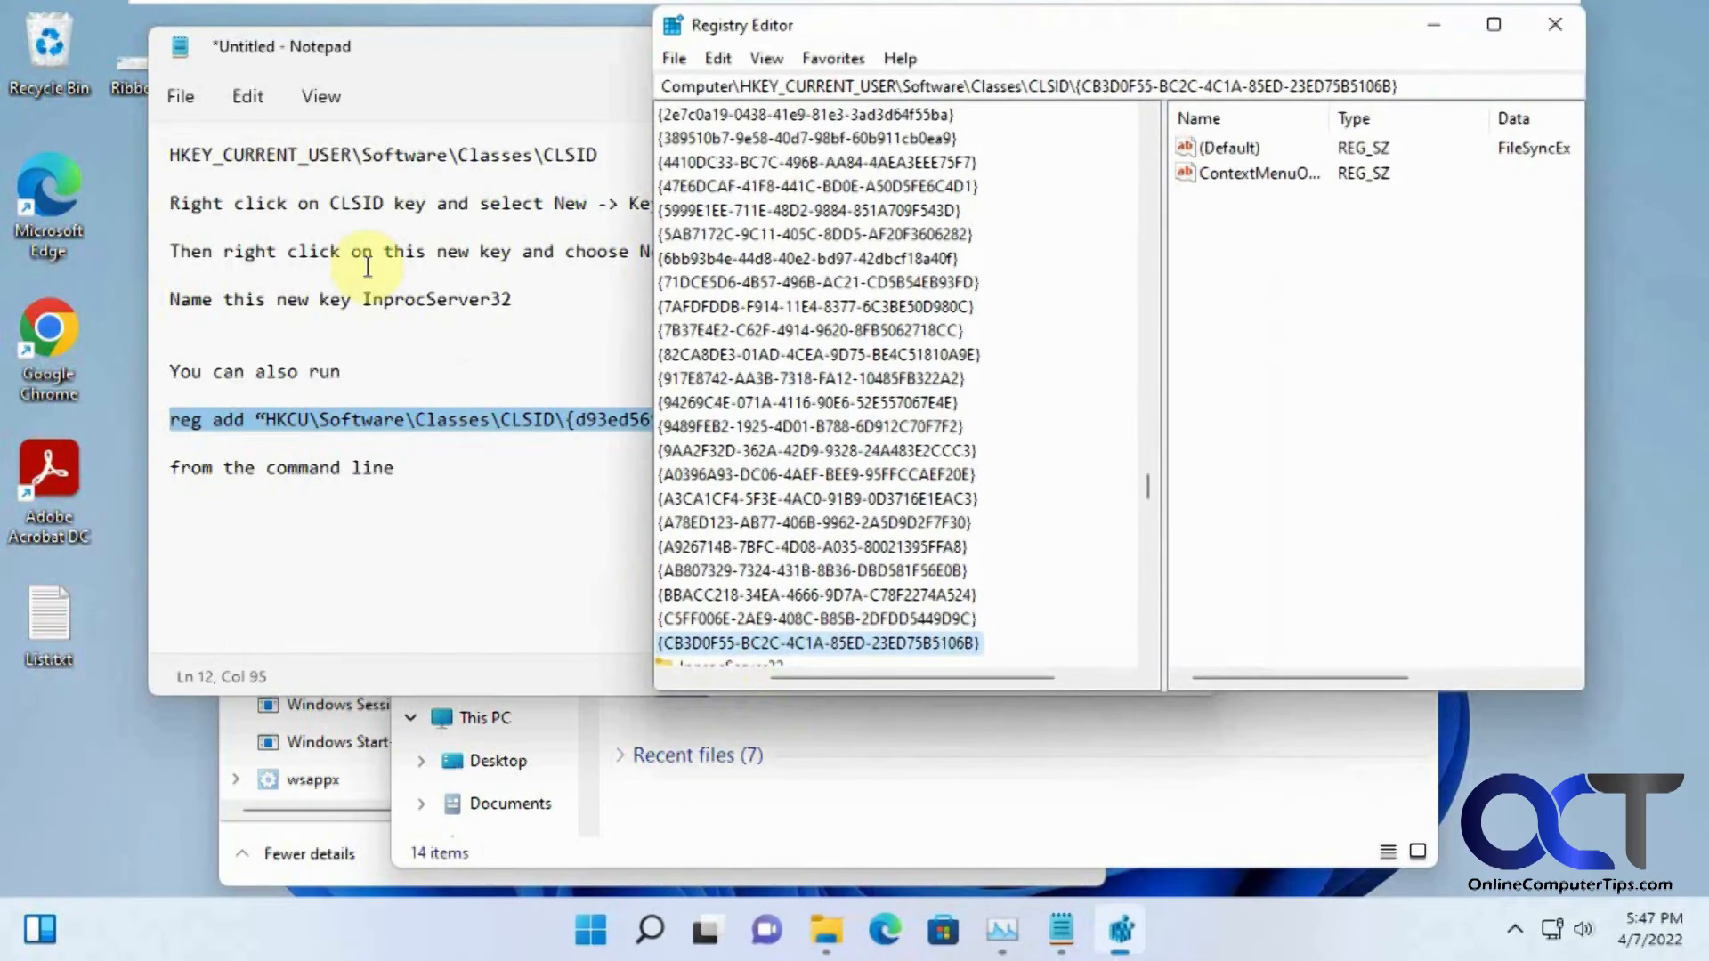
- Copy the path HKEY_CURRENT_USER\Software\Classes\CLSID from the Notepad instructions and go to that key in Registry Editor
{"action": "left_click", "coordinate": [374, 211]}
{"action": "left_click_drag", "start_coordinate": [630, 158], "coordinate": [167, 155]}
{"action": "key", "text": "ctrl+c"}
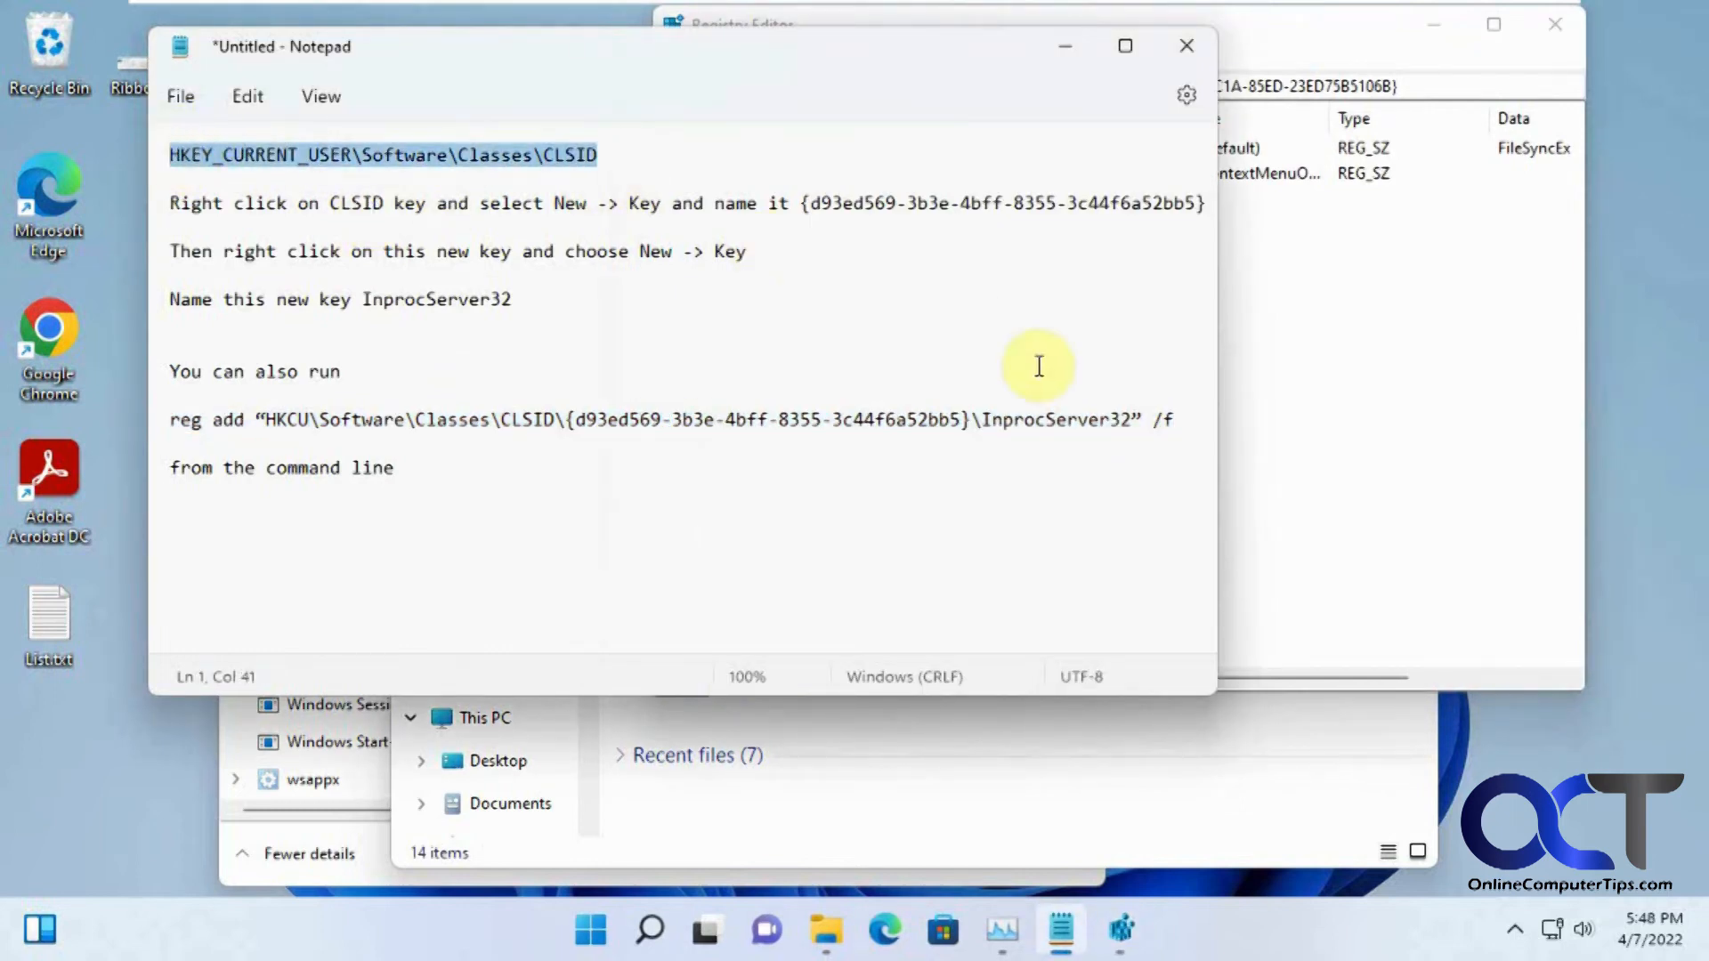
{"action": "left_click", "coordinate": [1499, 361]}
{"action": "left_click_drag", "start_coordinate": [1398, 85], "coordinate": [572, 89]}
{"action": "key", "text": "ctrl+v"}
{"action": "key", "text": "Return"}
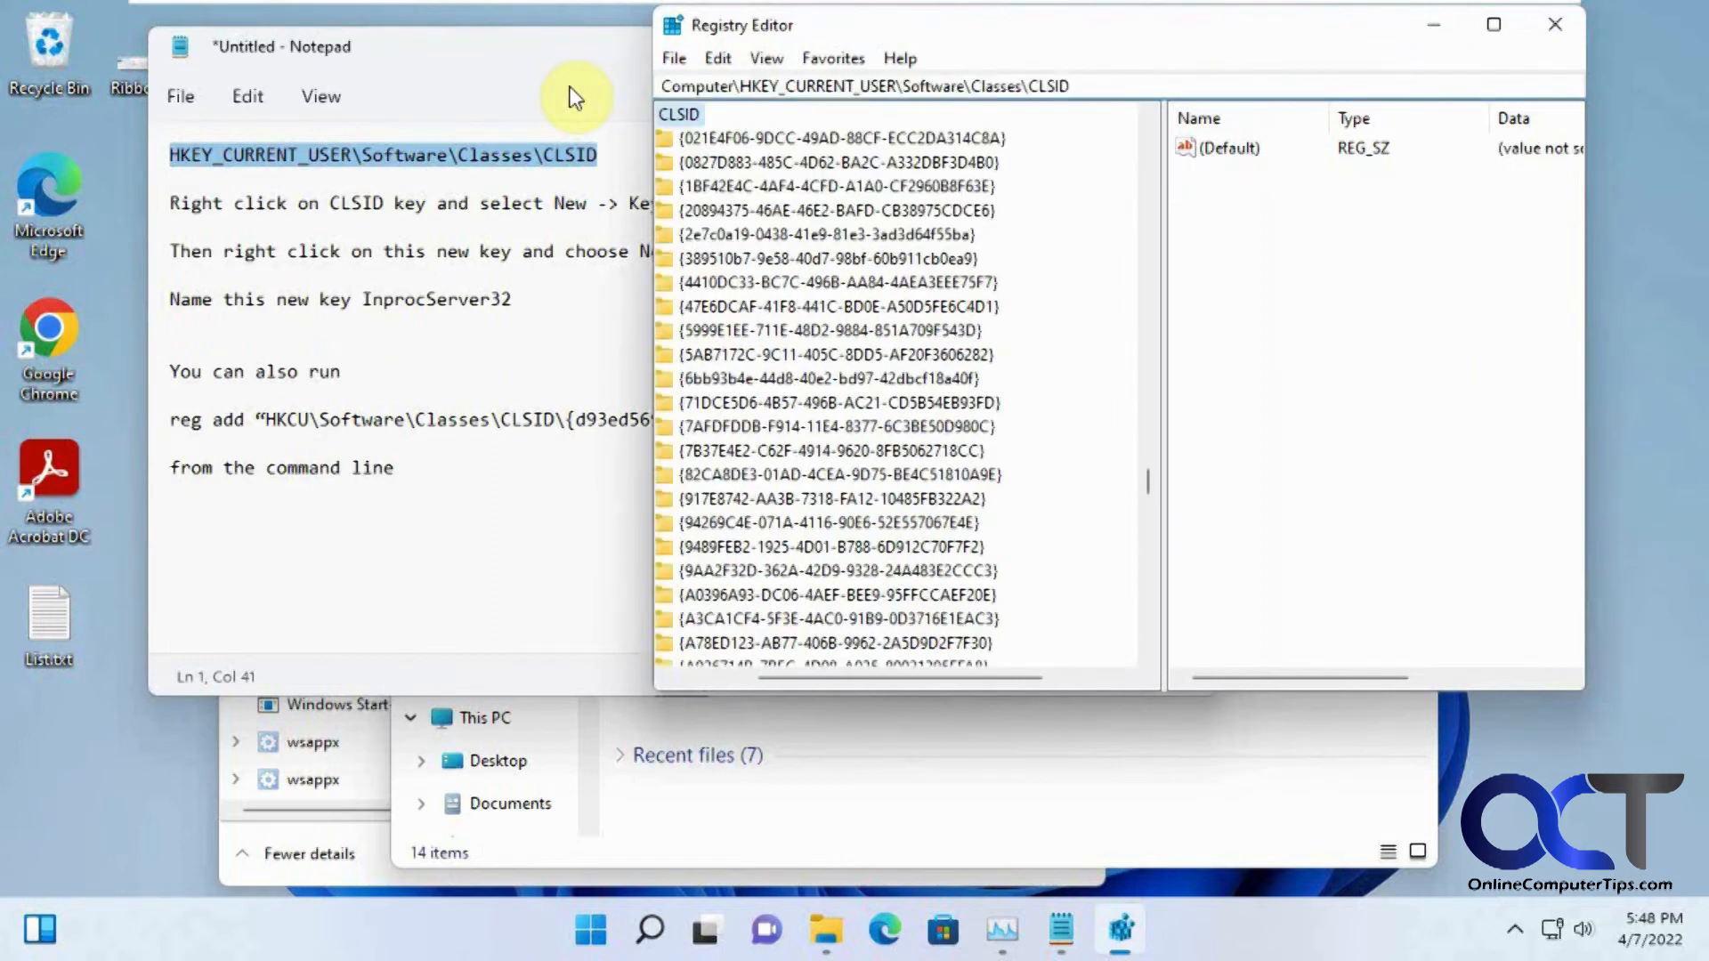
- Check the key name in Notepad, then delete the {d93ed569-3b3e-4bff-8355-3c44f6a52bb5} key under CLSID in Registry Editor, confirming the deletion
{"action": "left_click", "coordinate": [510, 255]}
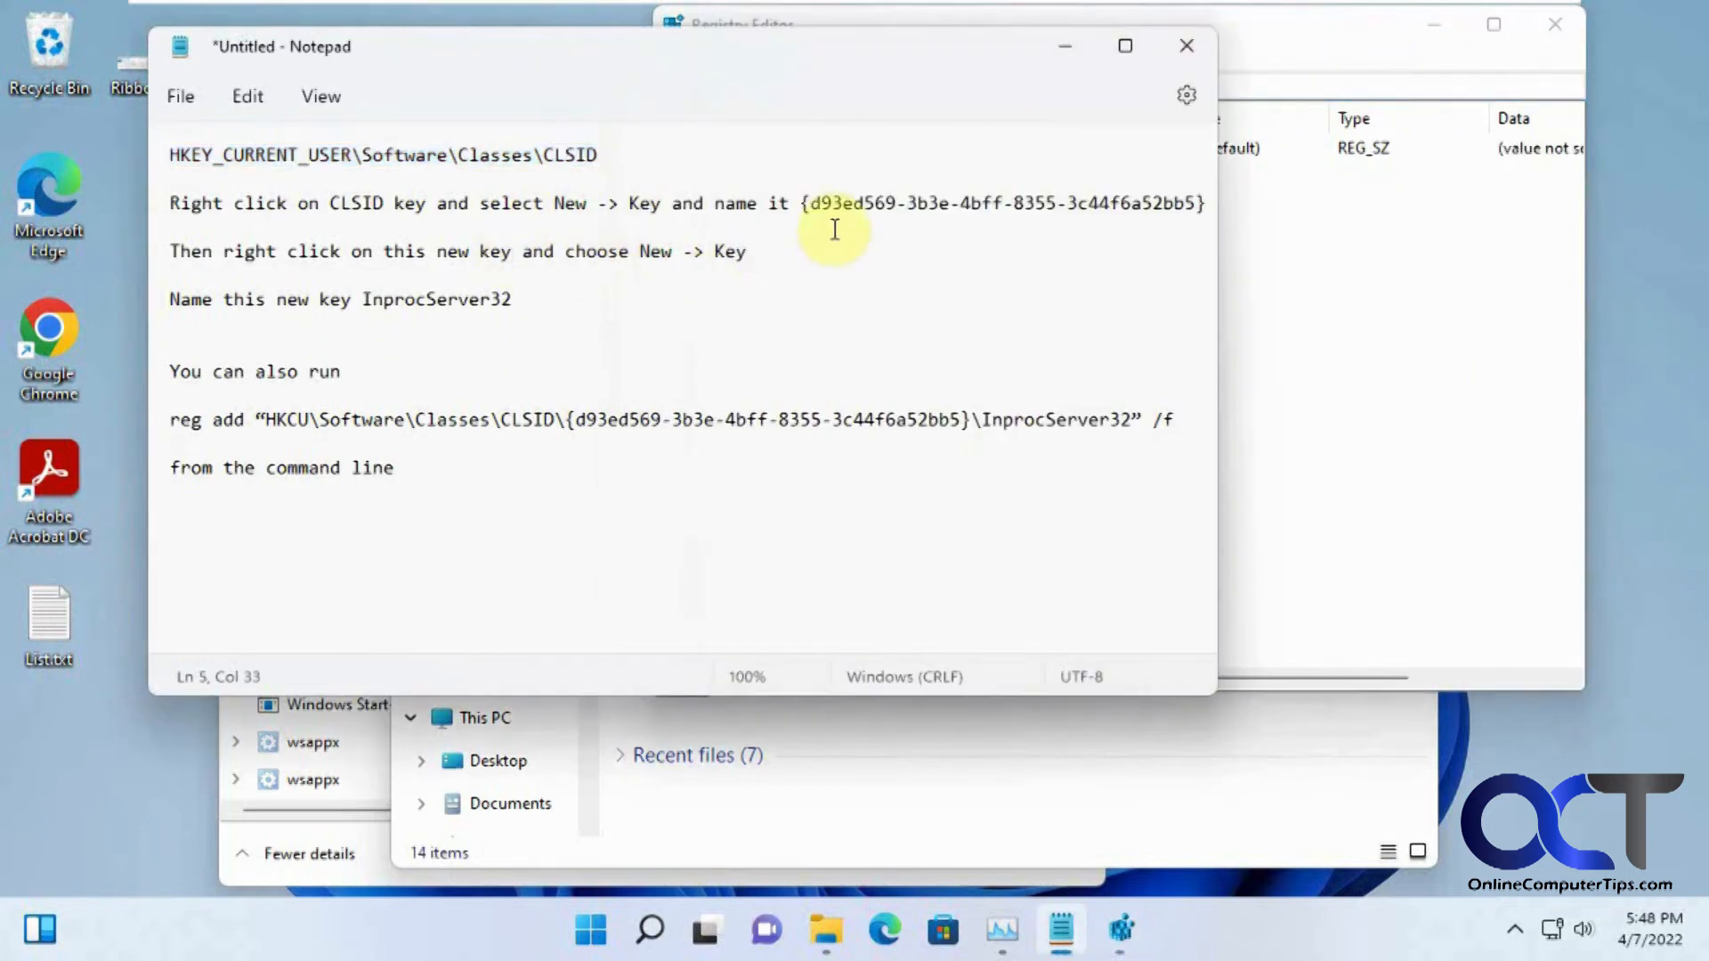
{"action": "left_click", "coordinate": [1281, 65]}
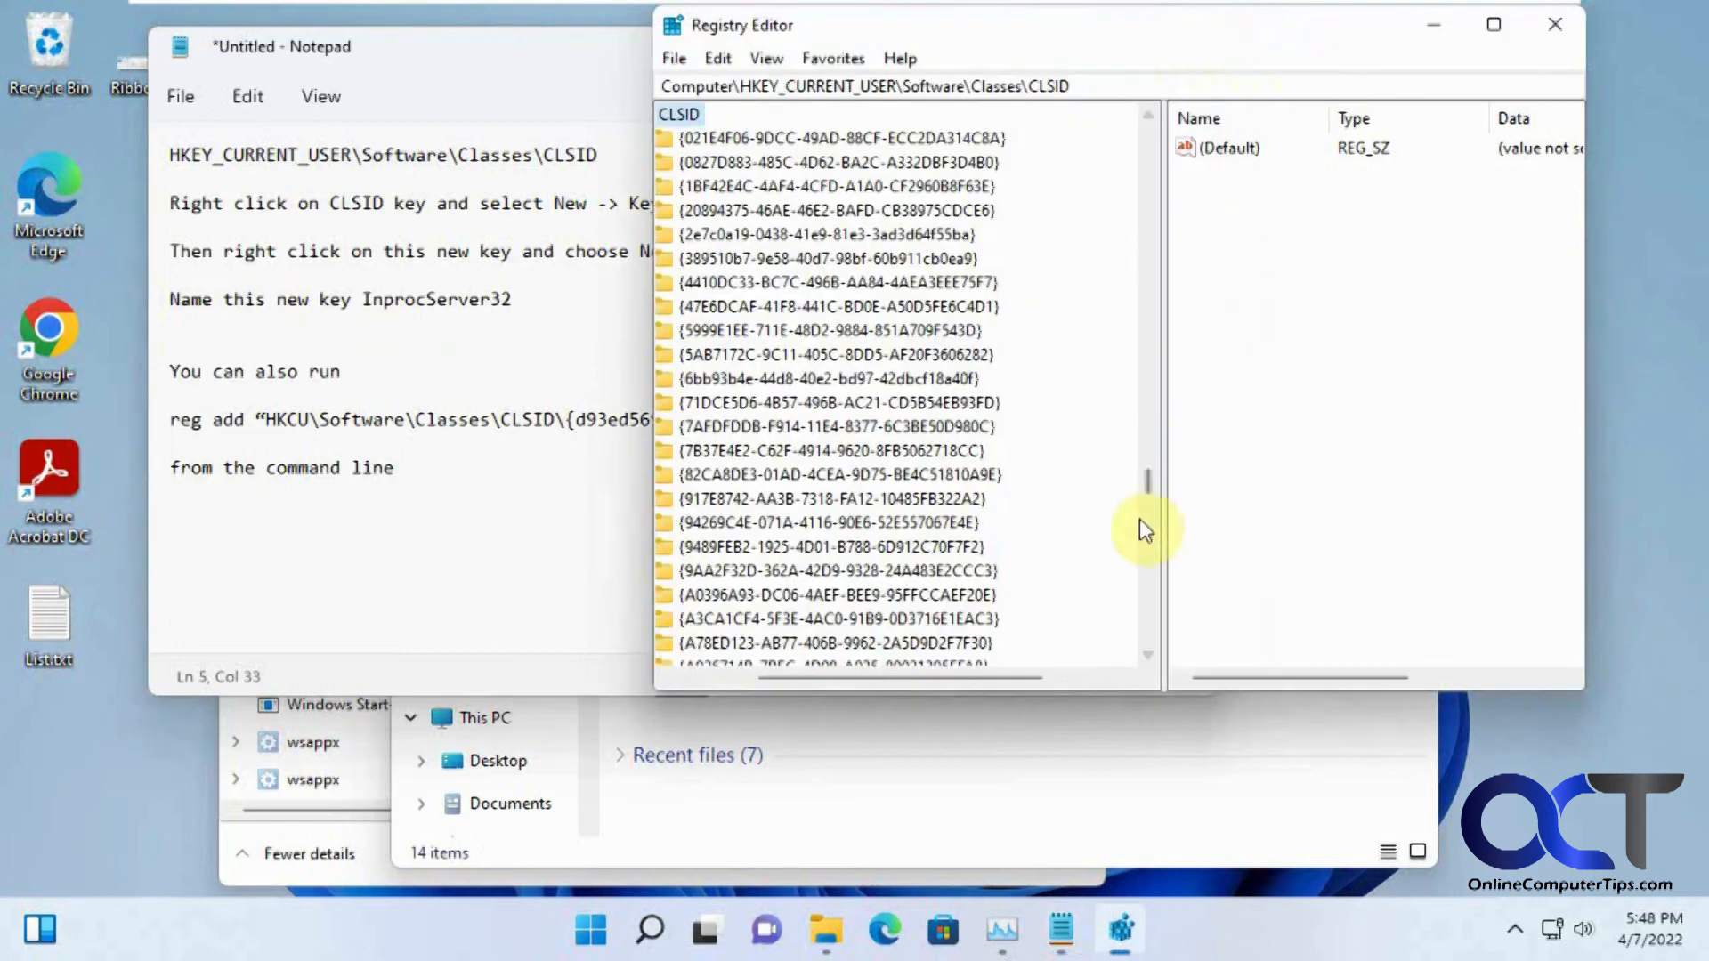
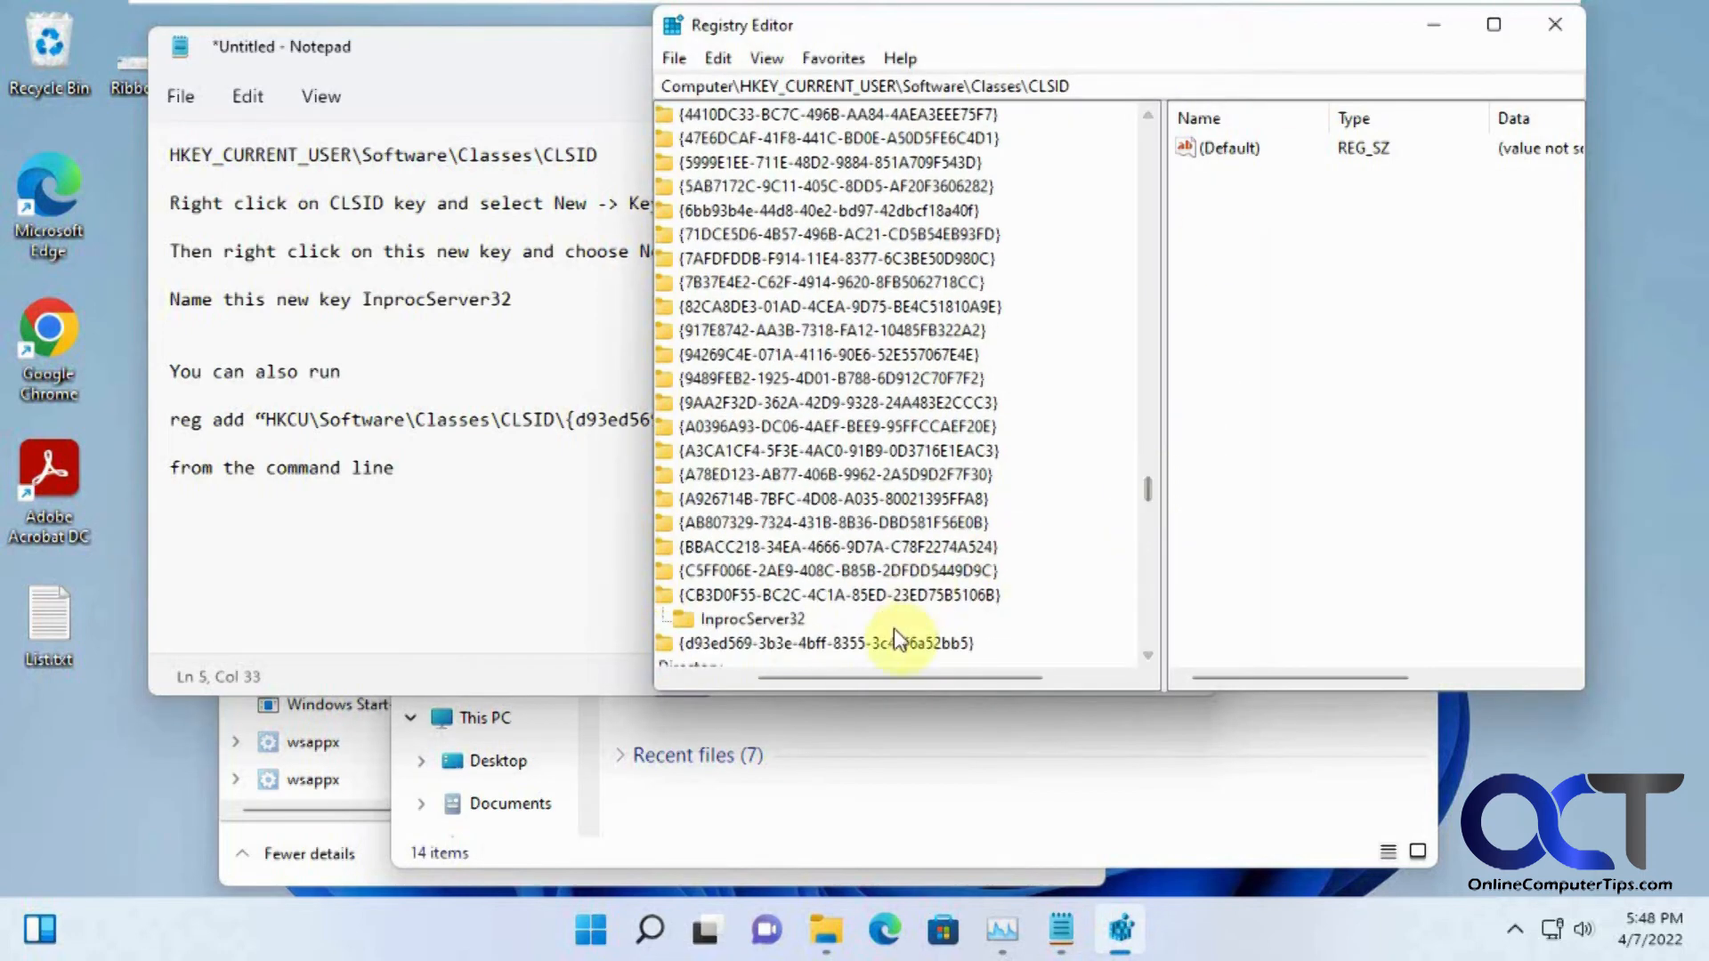
{"action": "left_click", "coordinate": [894, 645]}
{"action": "scroll", "coordinate": [894, 648], "scroll_direction": "down", "scroll_amount": 1}
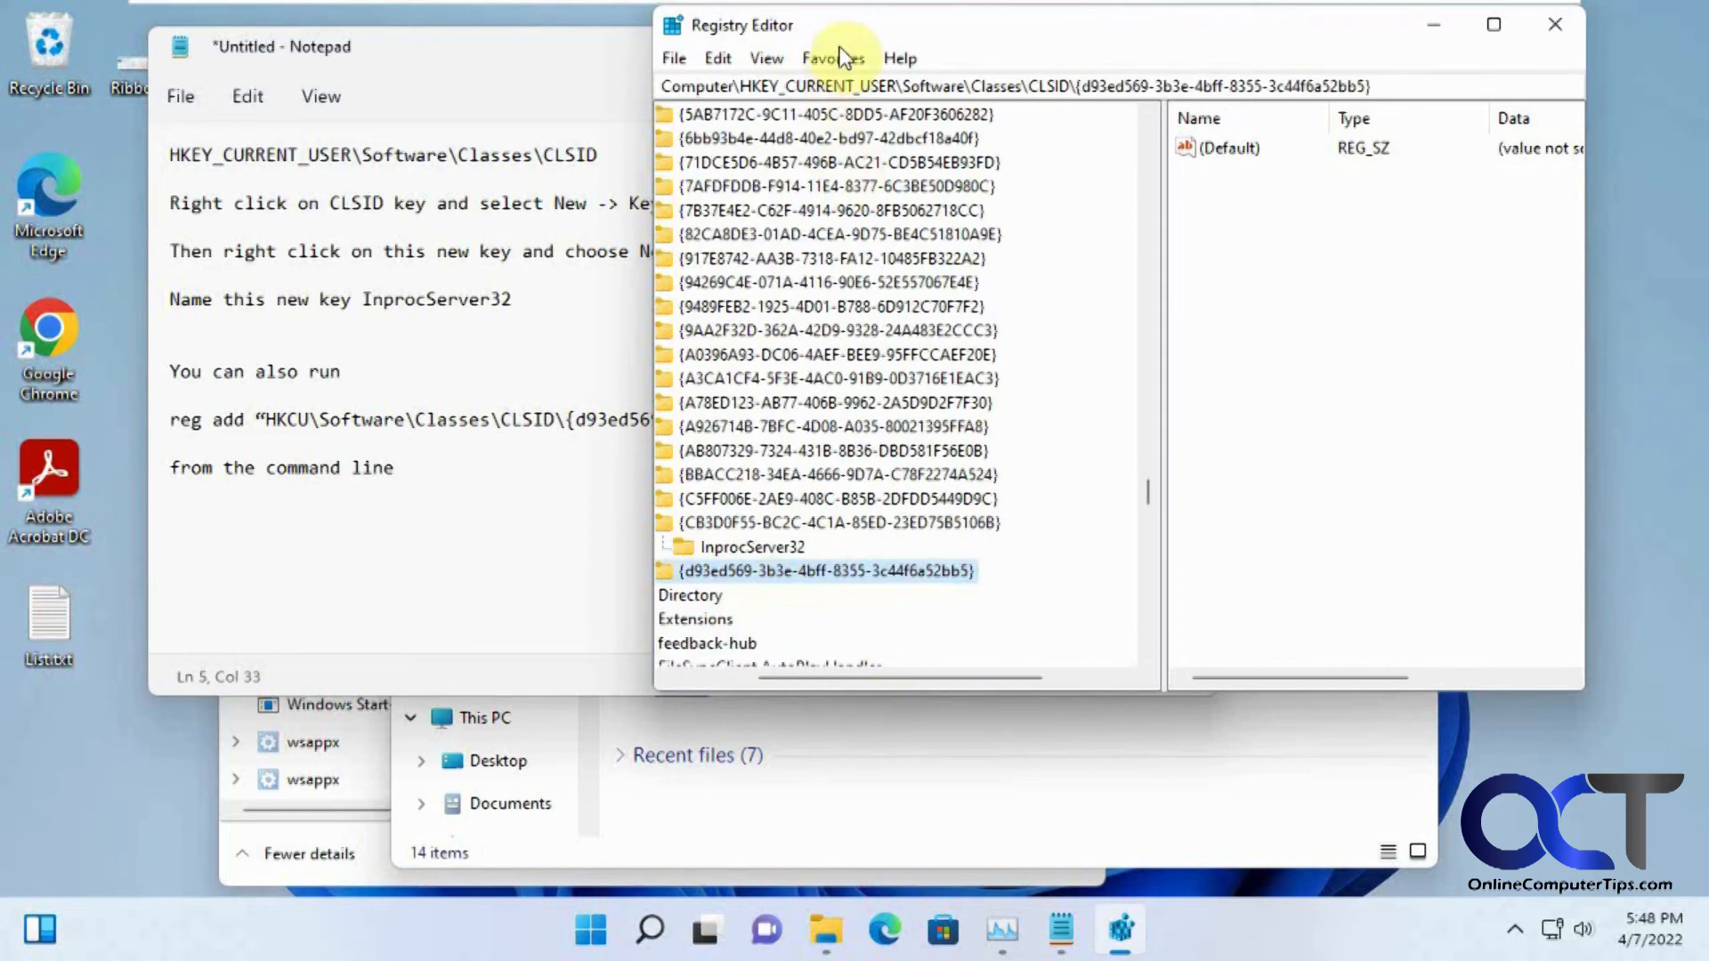
{"action": "left_click_drag", "start_coordinate": [847, 35], "coordinate": [987, 122]}
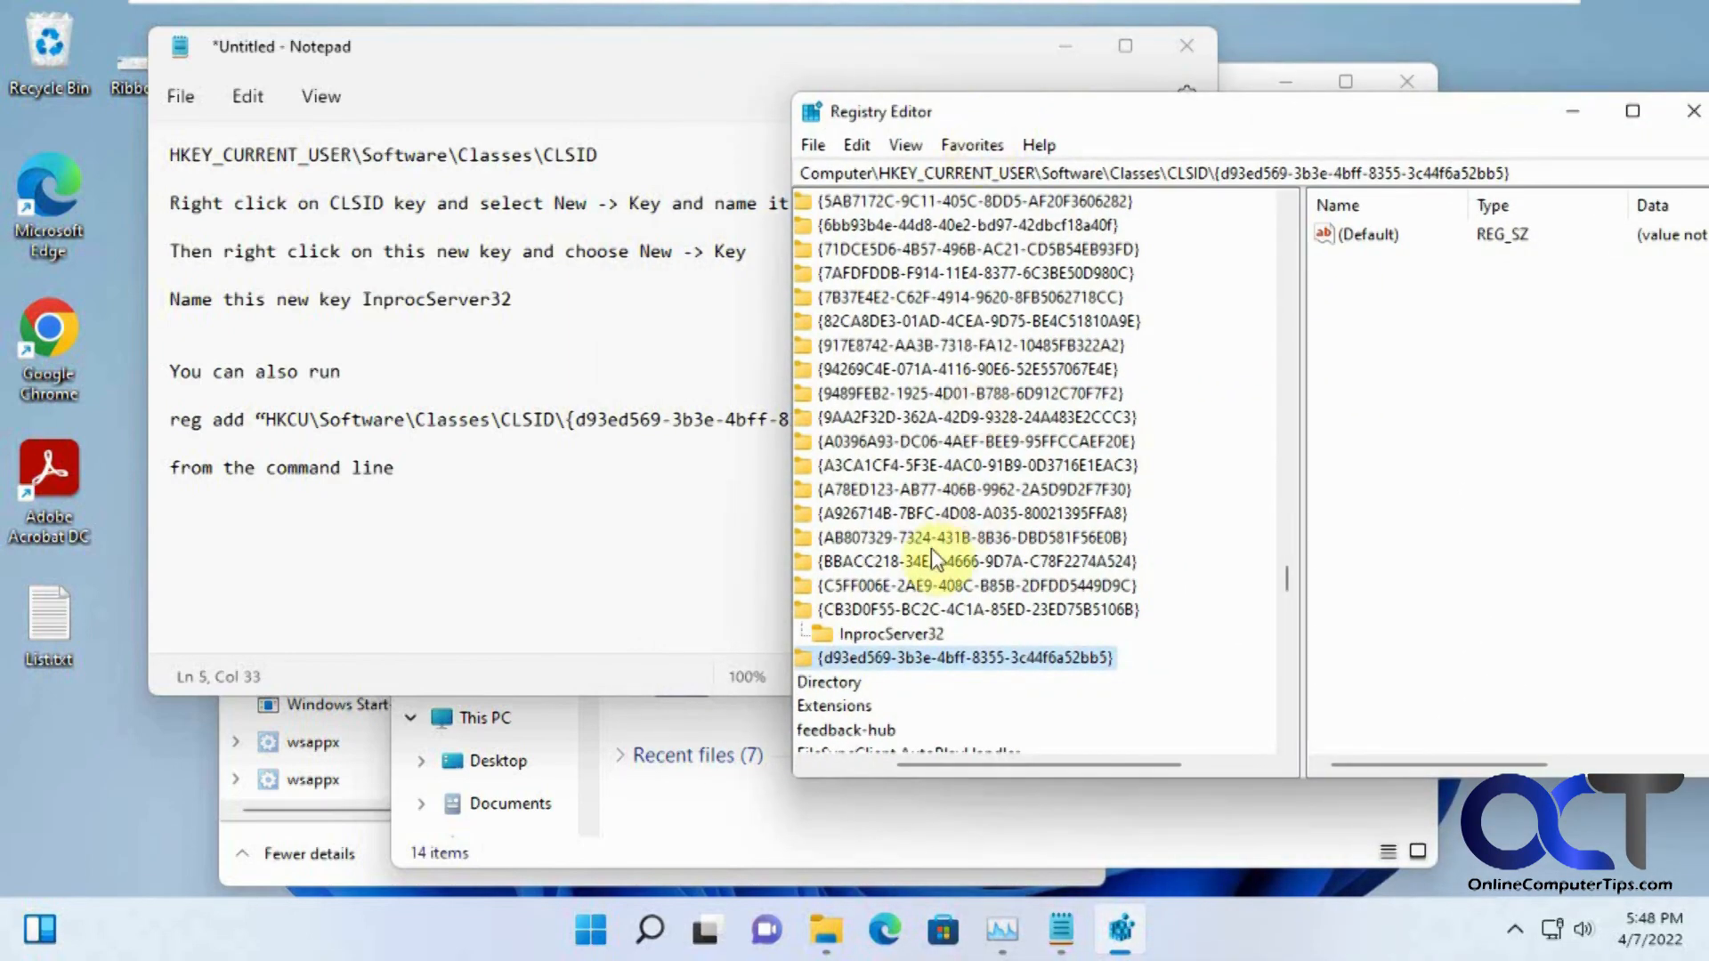
{"action": "key", "text": "Delete"}
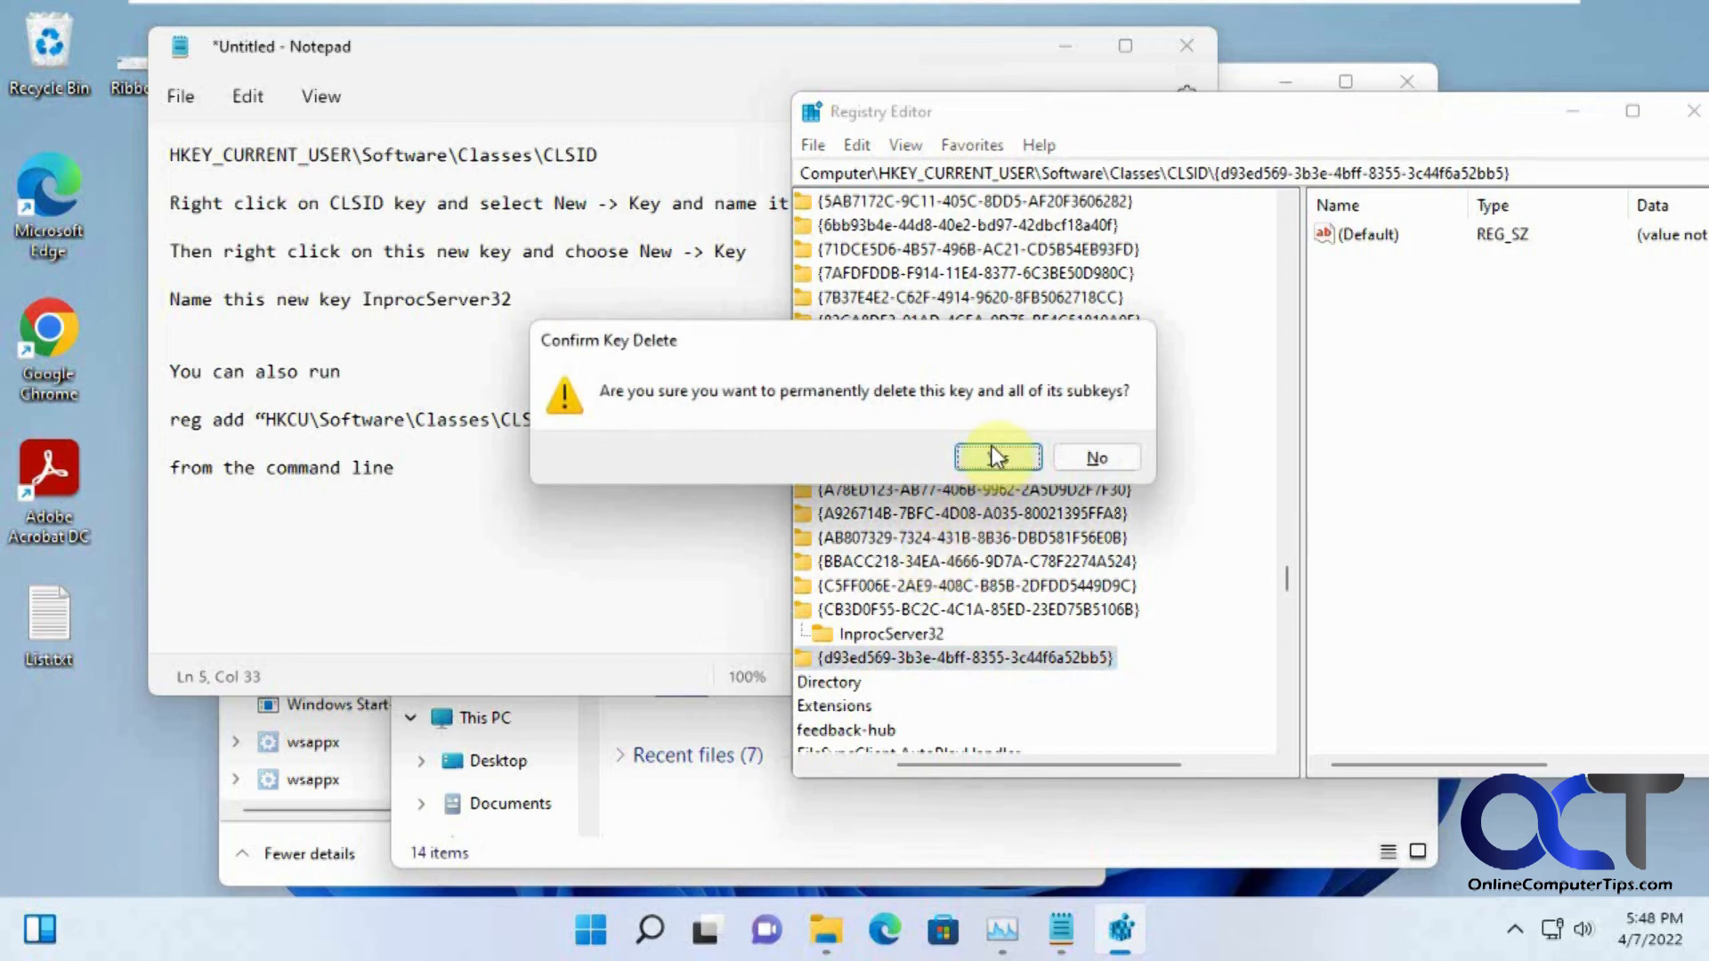
{"action": "left_click", "coordinate": [993, 452]}
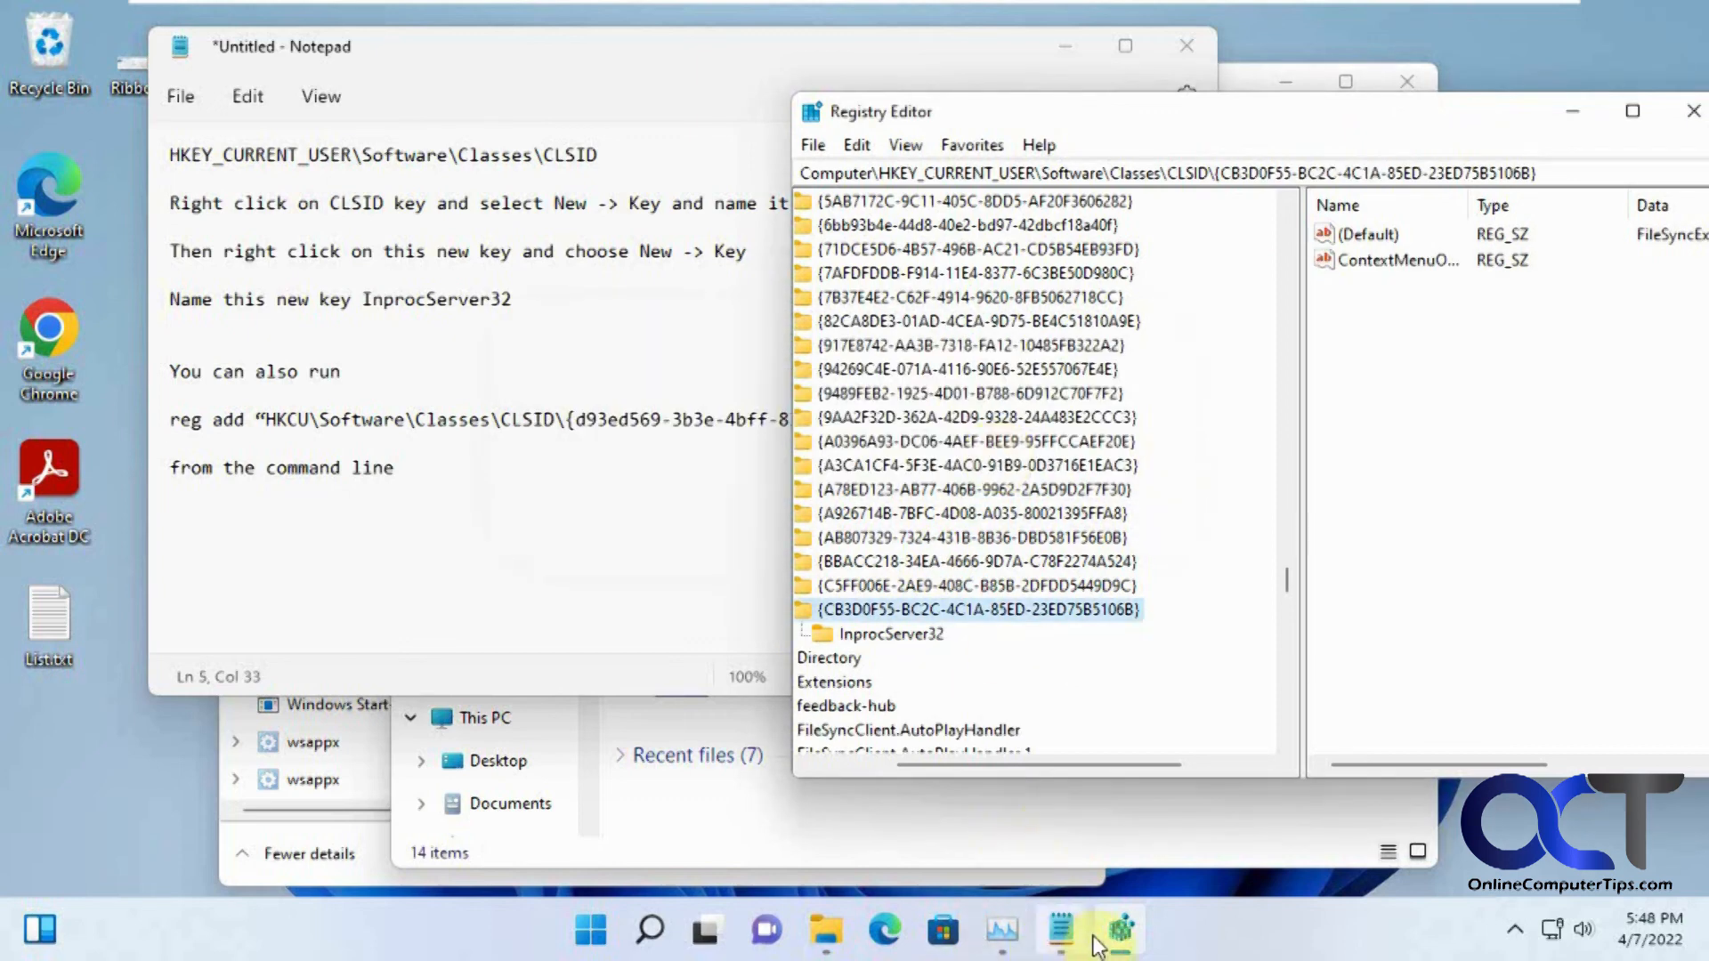
- Restart Windows Explorer from Task Manager, check the toolbar style in a new File Explorer window, and return to the Notepad instructions
{"action": "left_click", "coordinate": [1002, 930]}
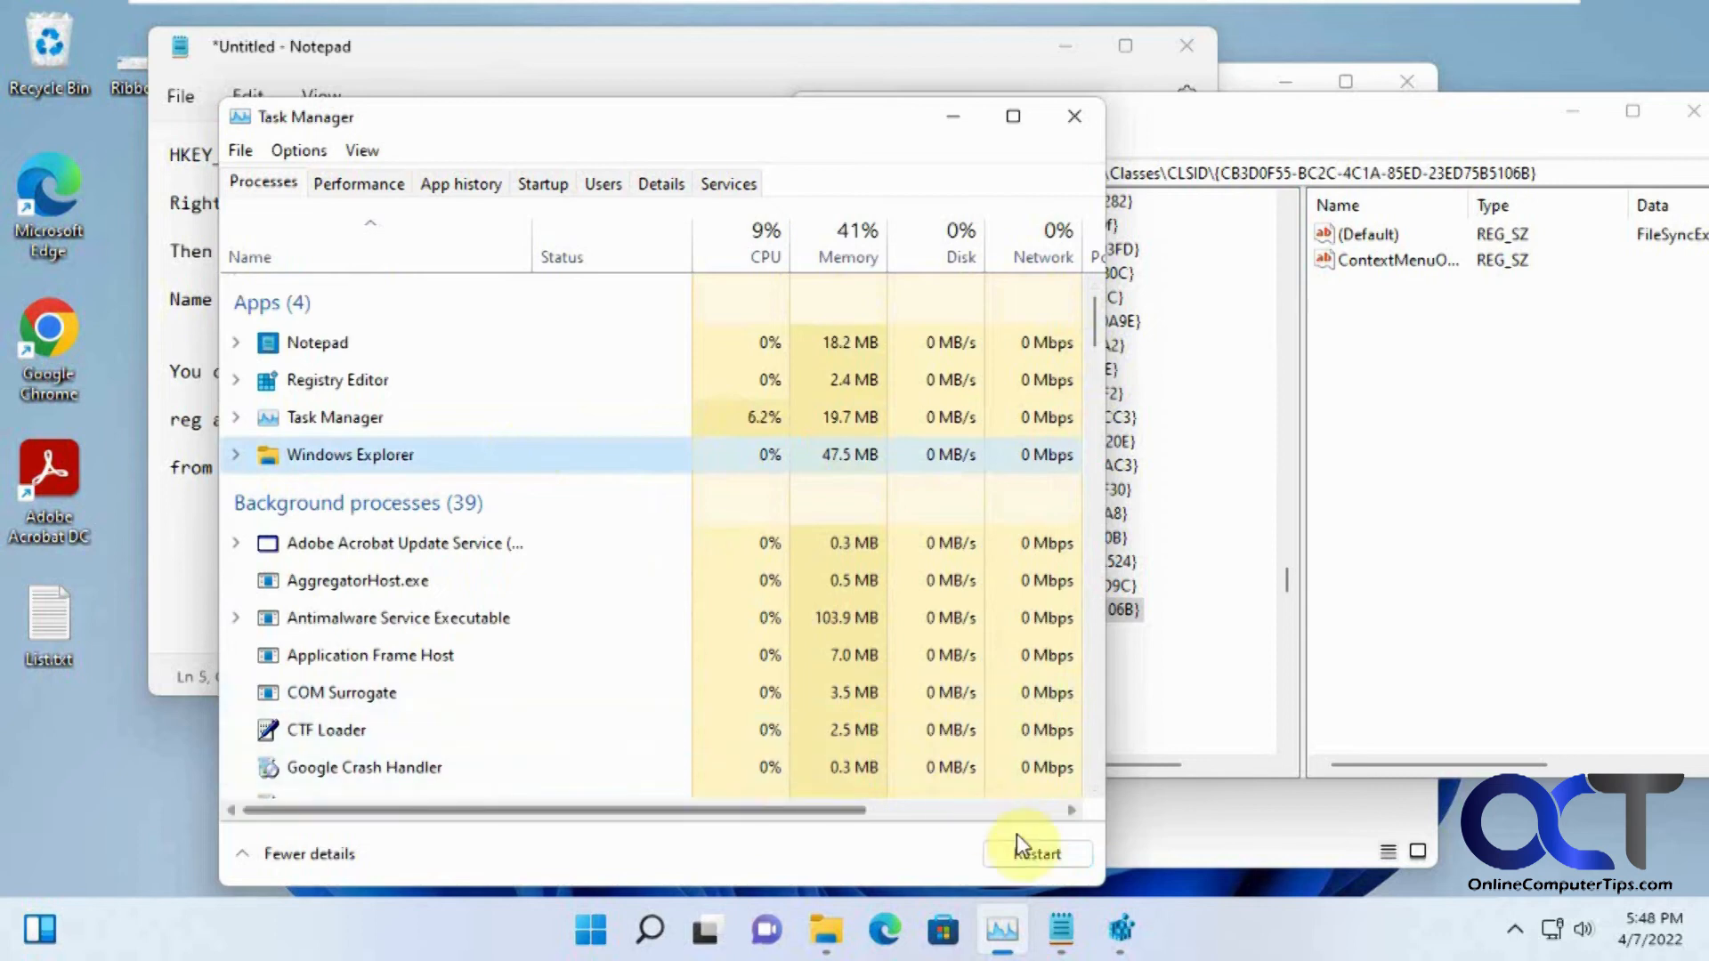
{"action": "left_click", "coordinate": [1033, 848]}
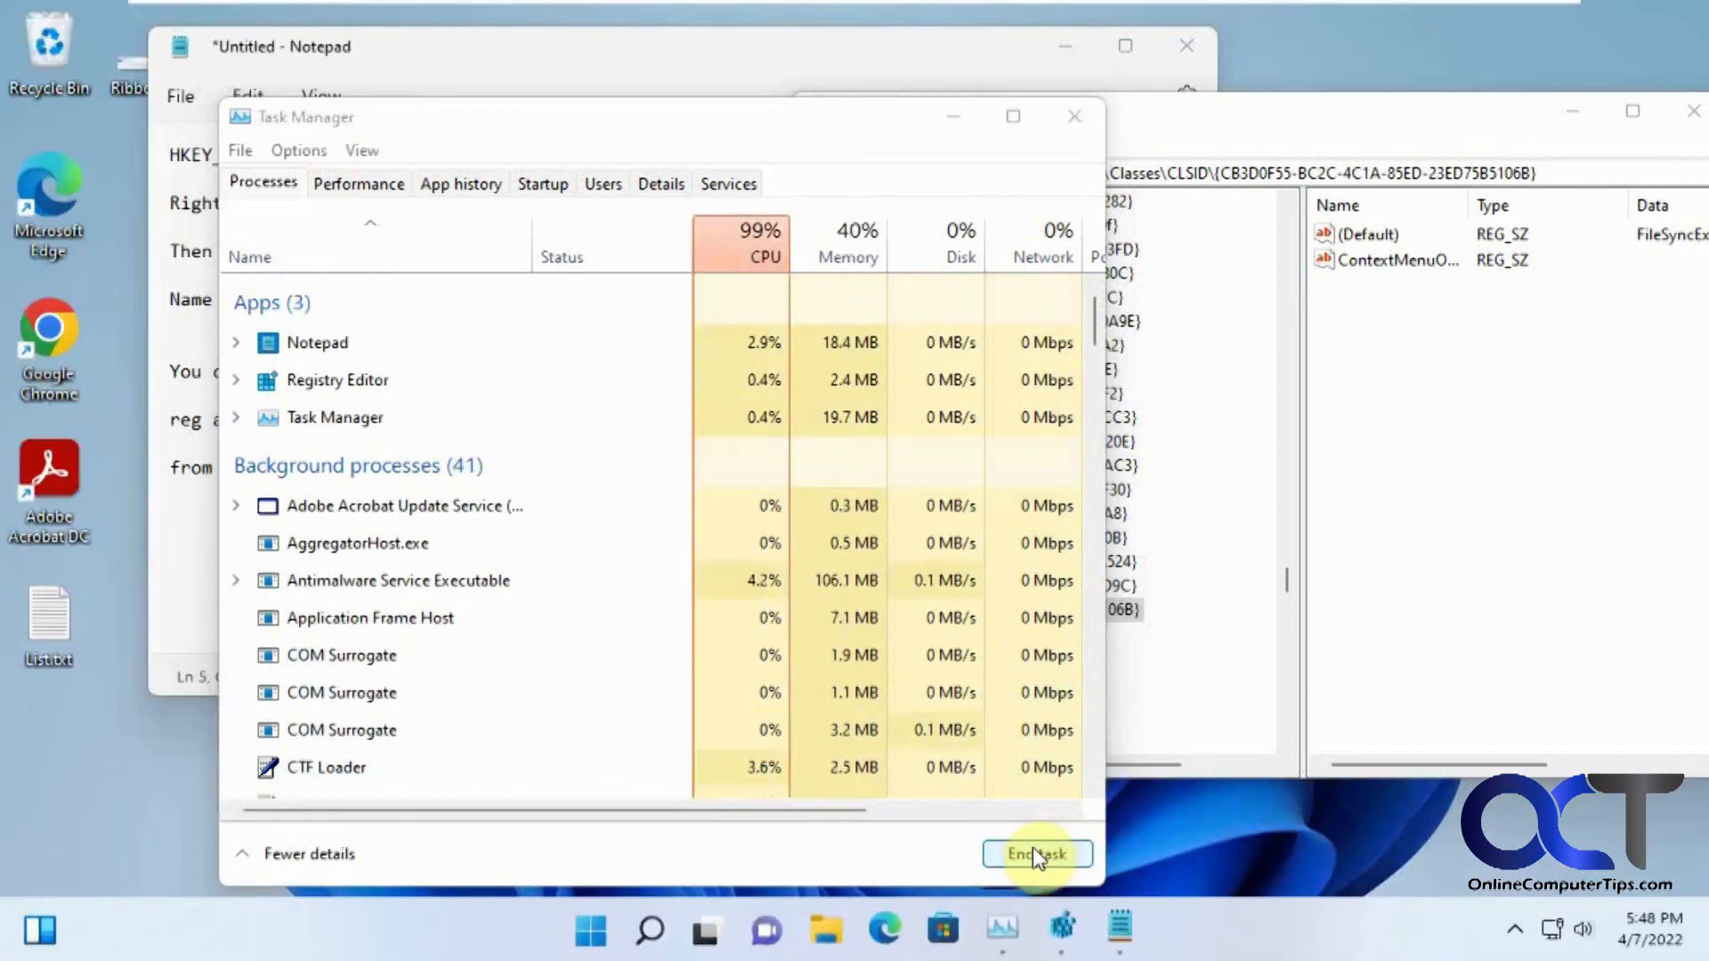
{"action": "left_click", "coordinate": [826, 935]}
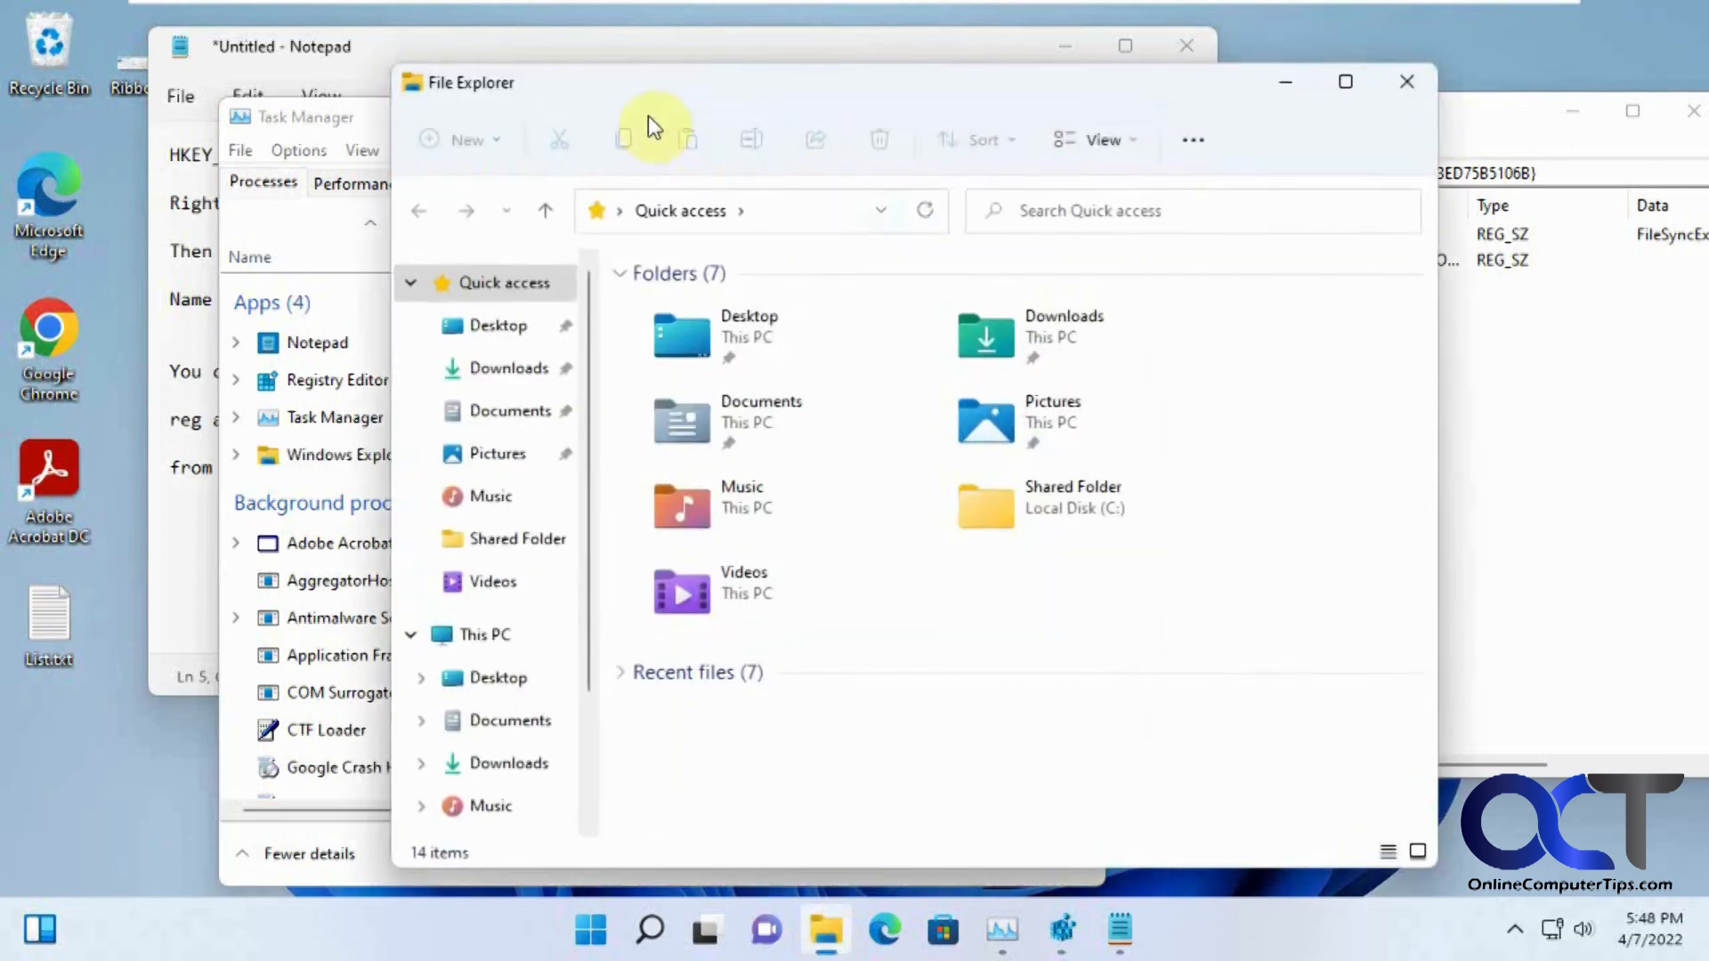
{"action": "left_click", "coordinate": [610, 39]}
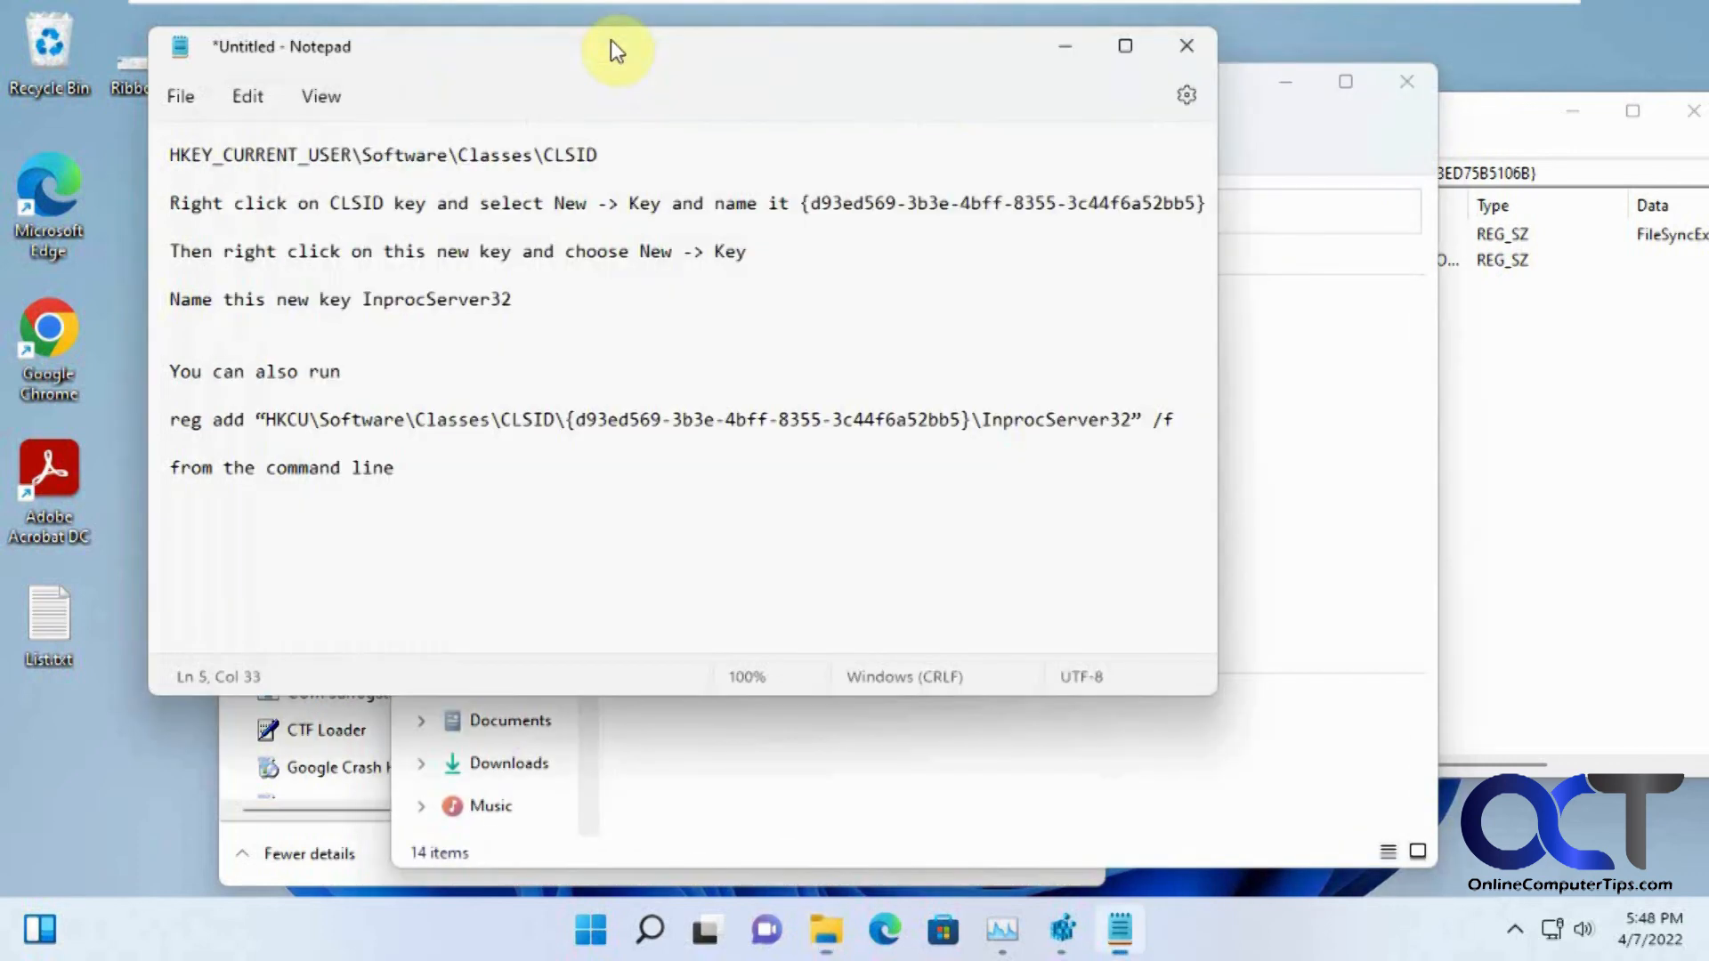